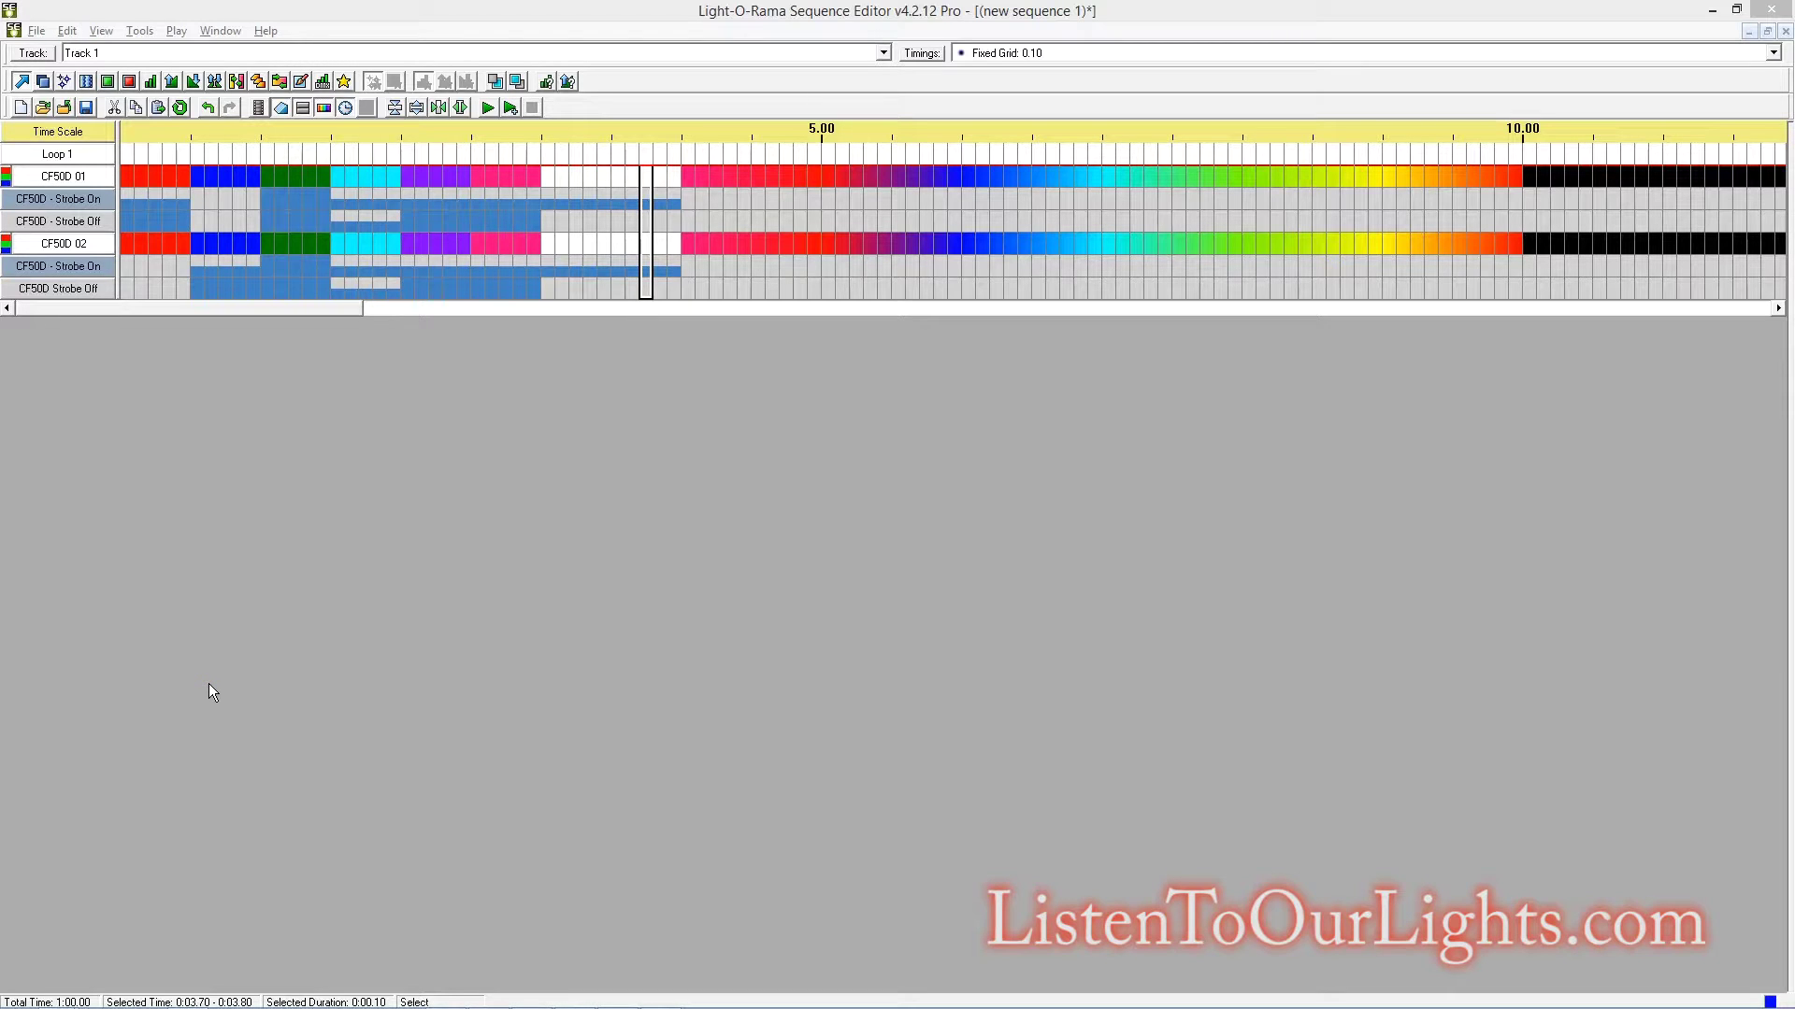
- Copy the first ten seconds of colour on CF50D 01 and CF50D 02
{"action": "key", "text": "alt+Tab"}
{"action": "key", "text": "alt+Tab"}
{"action": "key", "text": "alt+Tab"}
{"action": "key", "text": "alt+Tab"}
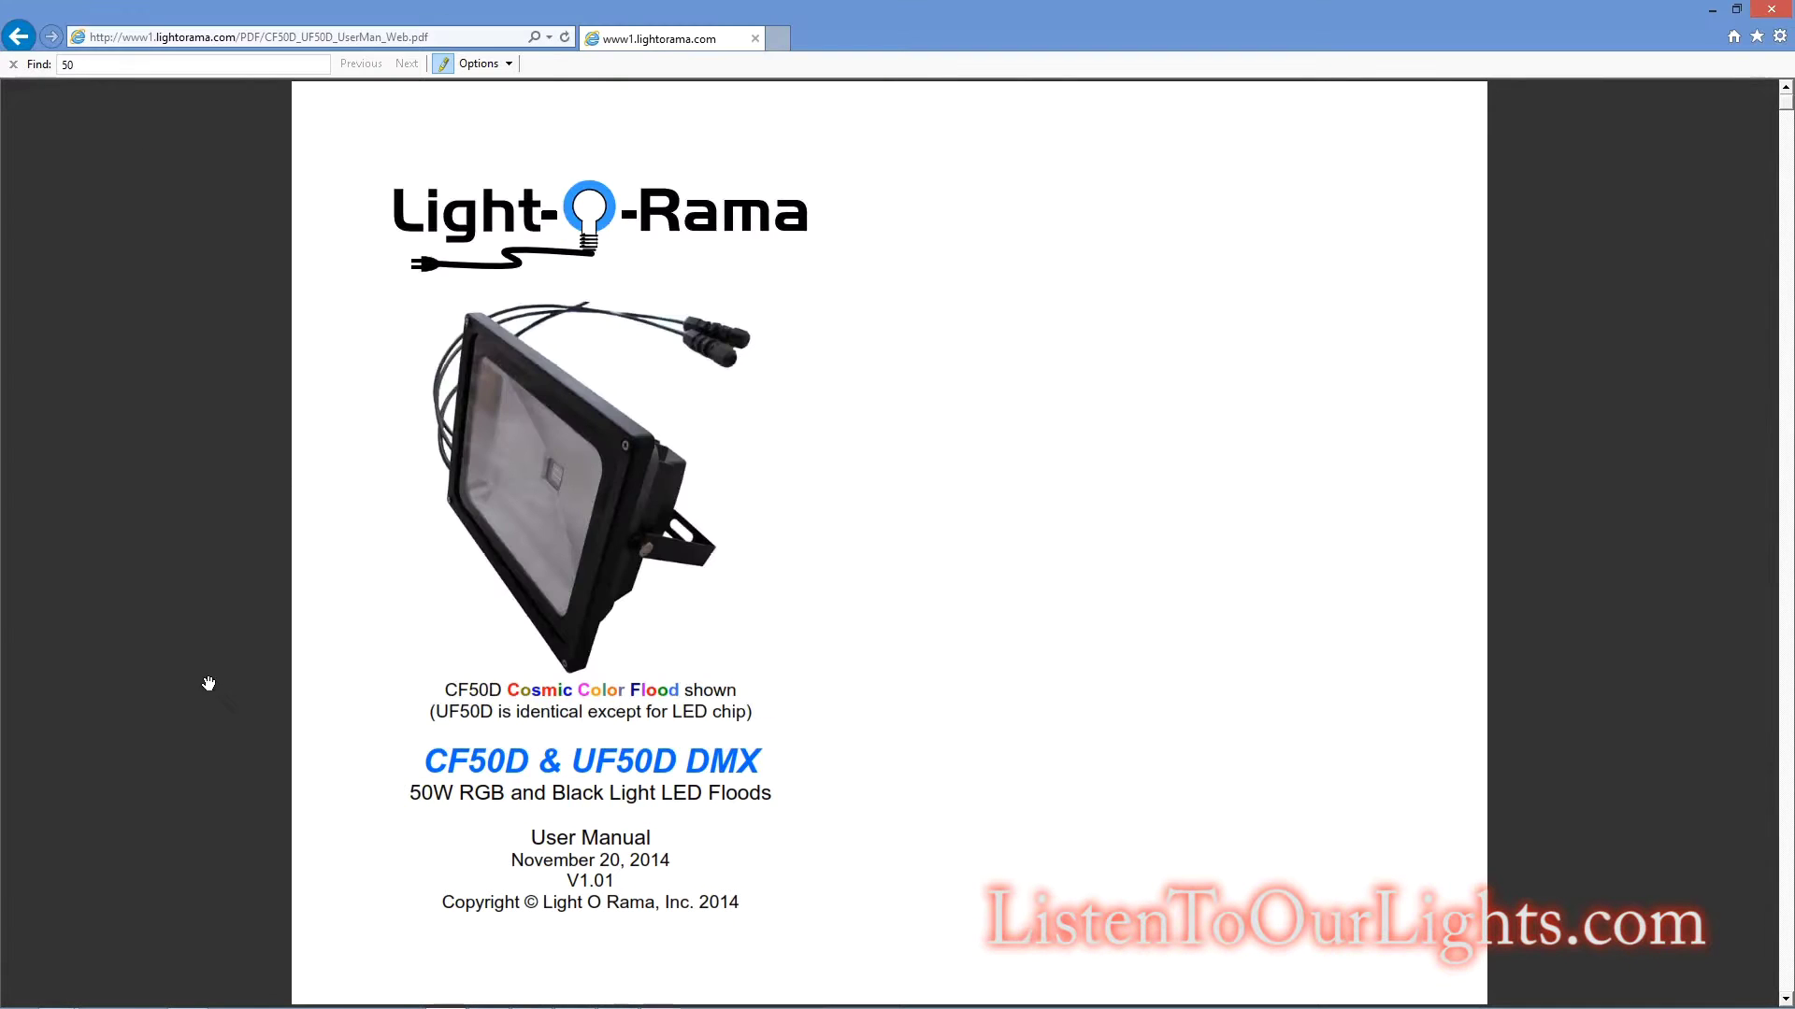
{"action": "mouse_move", "coordinate": [579, 1005]}
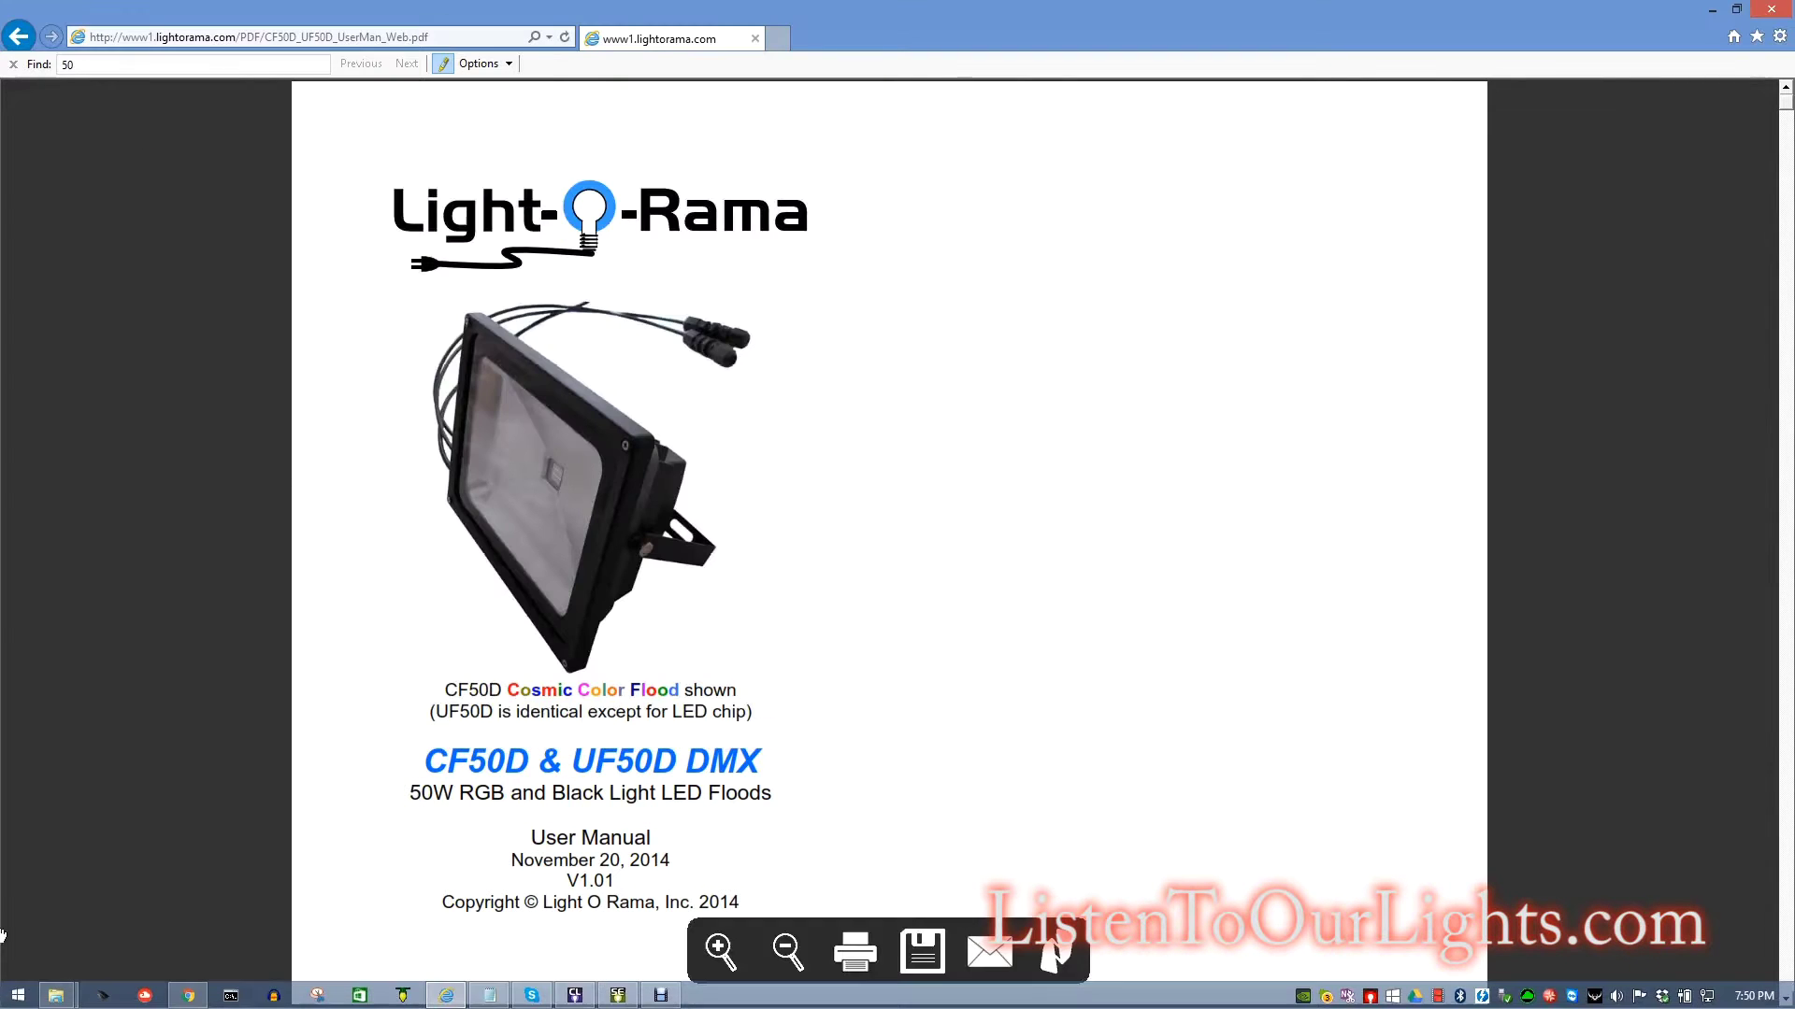
{"action": "left_click", "coordinate": [618, 996]}
{"action": "mouse_move", "coordinate": [346, 200]}
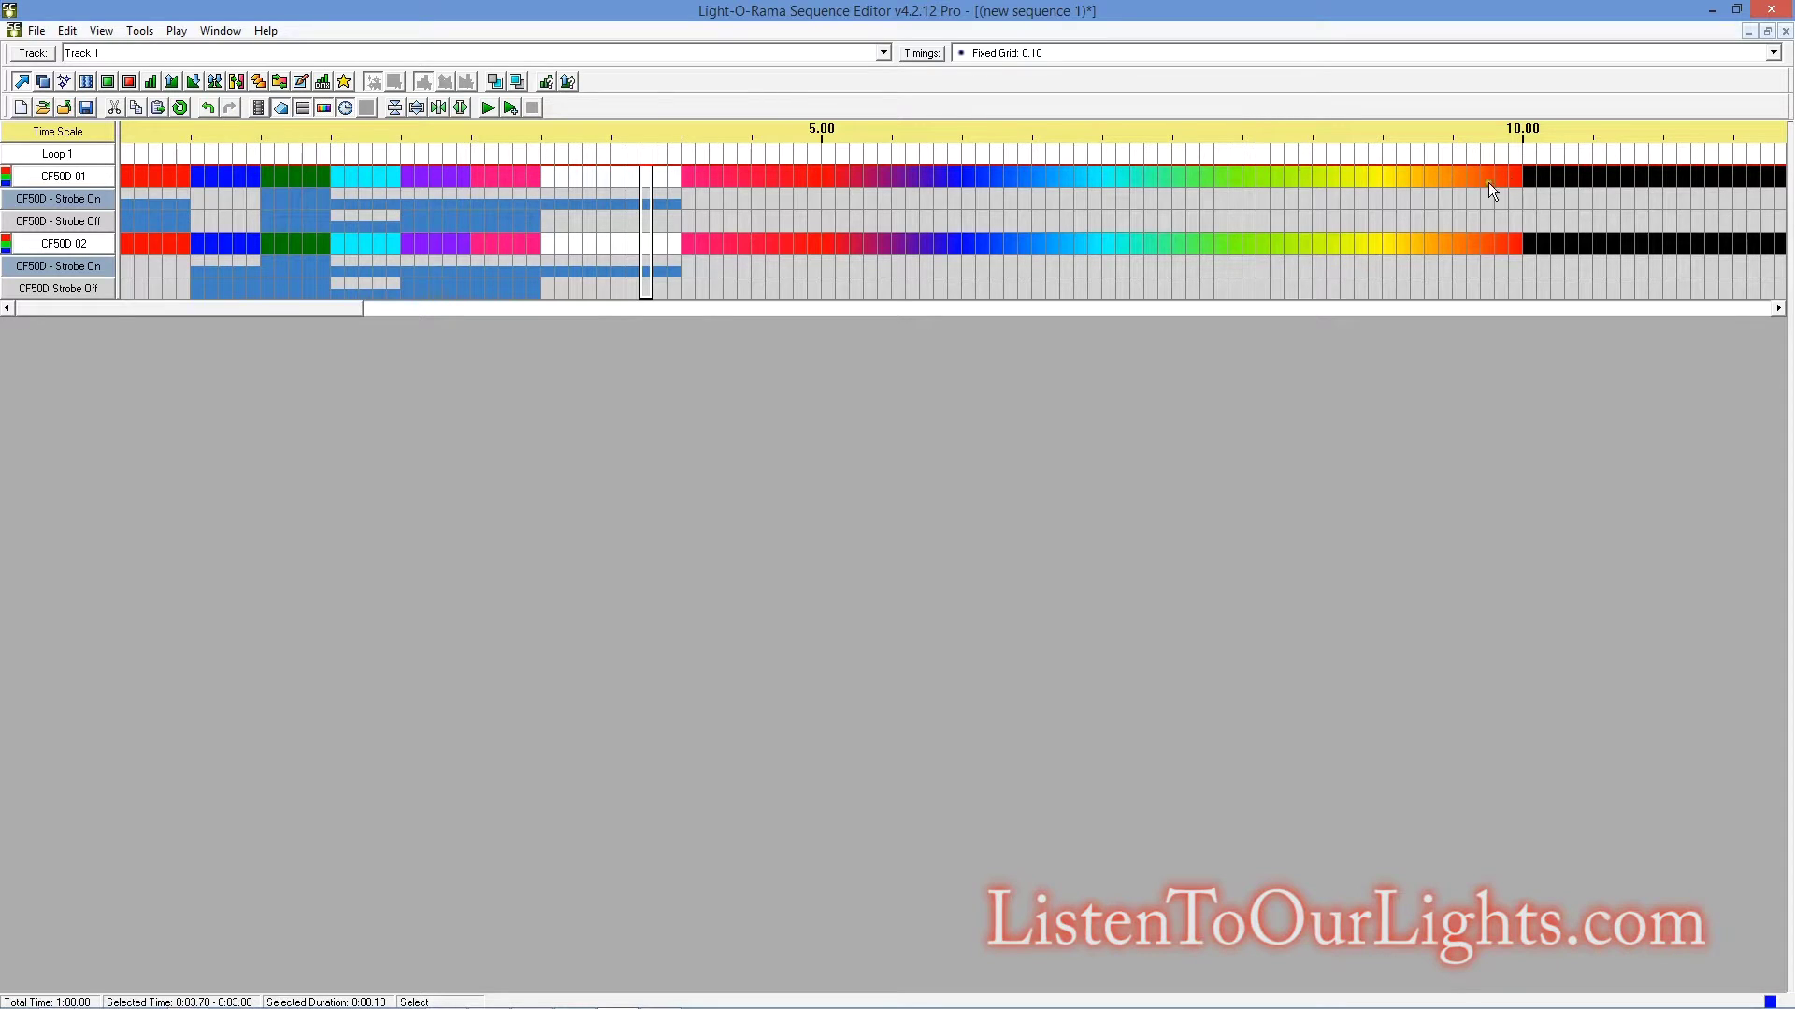
{"action": "left_click_drag", "start_coordinate": [1516, 175], "coordinate": [142, 172]}
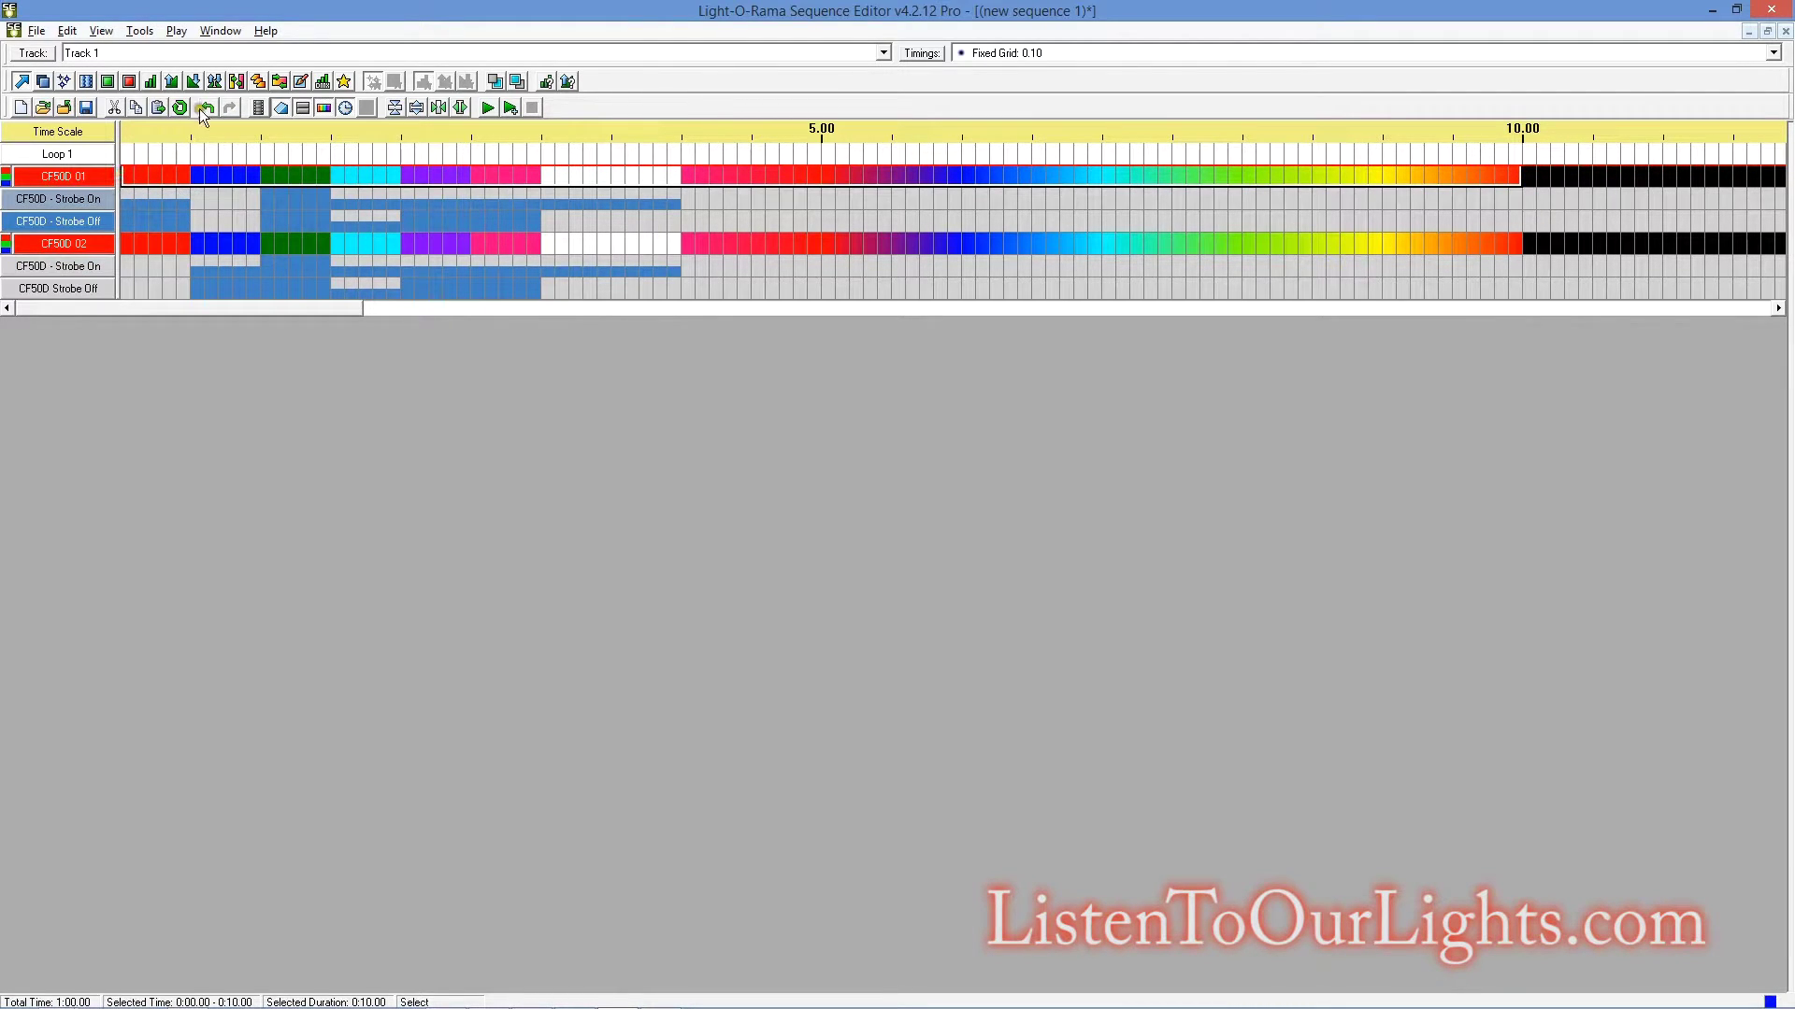
{"action": "left_click", "coordinate": [137, 104]}
- Paste the copied pattern at 10.00 on CF50D 01 and CF50D 02
{"action": "left_click_drag", "start_coordinate": [233, 307], "coordinate": [471, 307]}
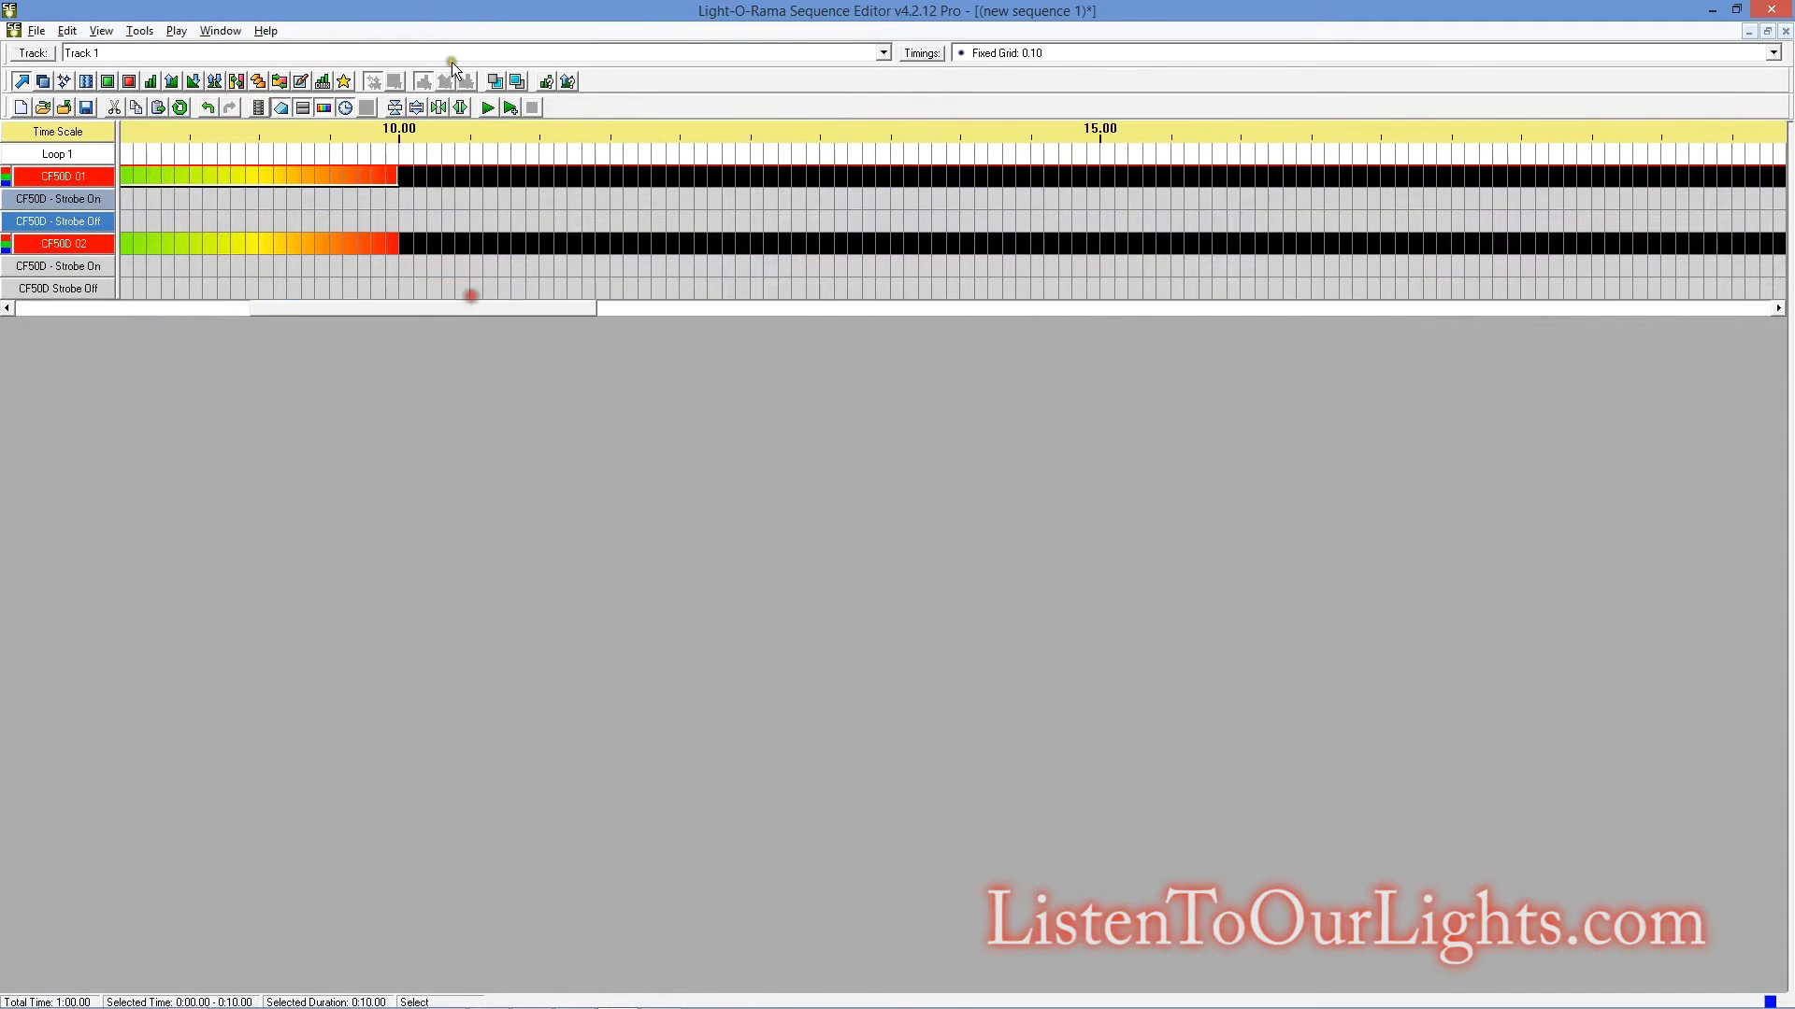
{"action": "left_click", "coordinate": [406, 176]}
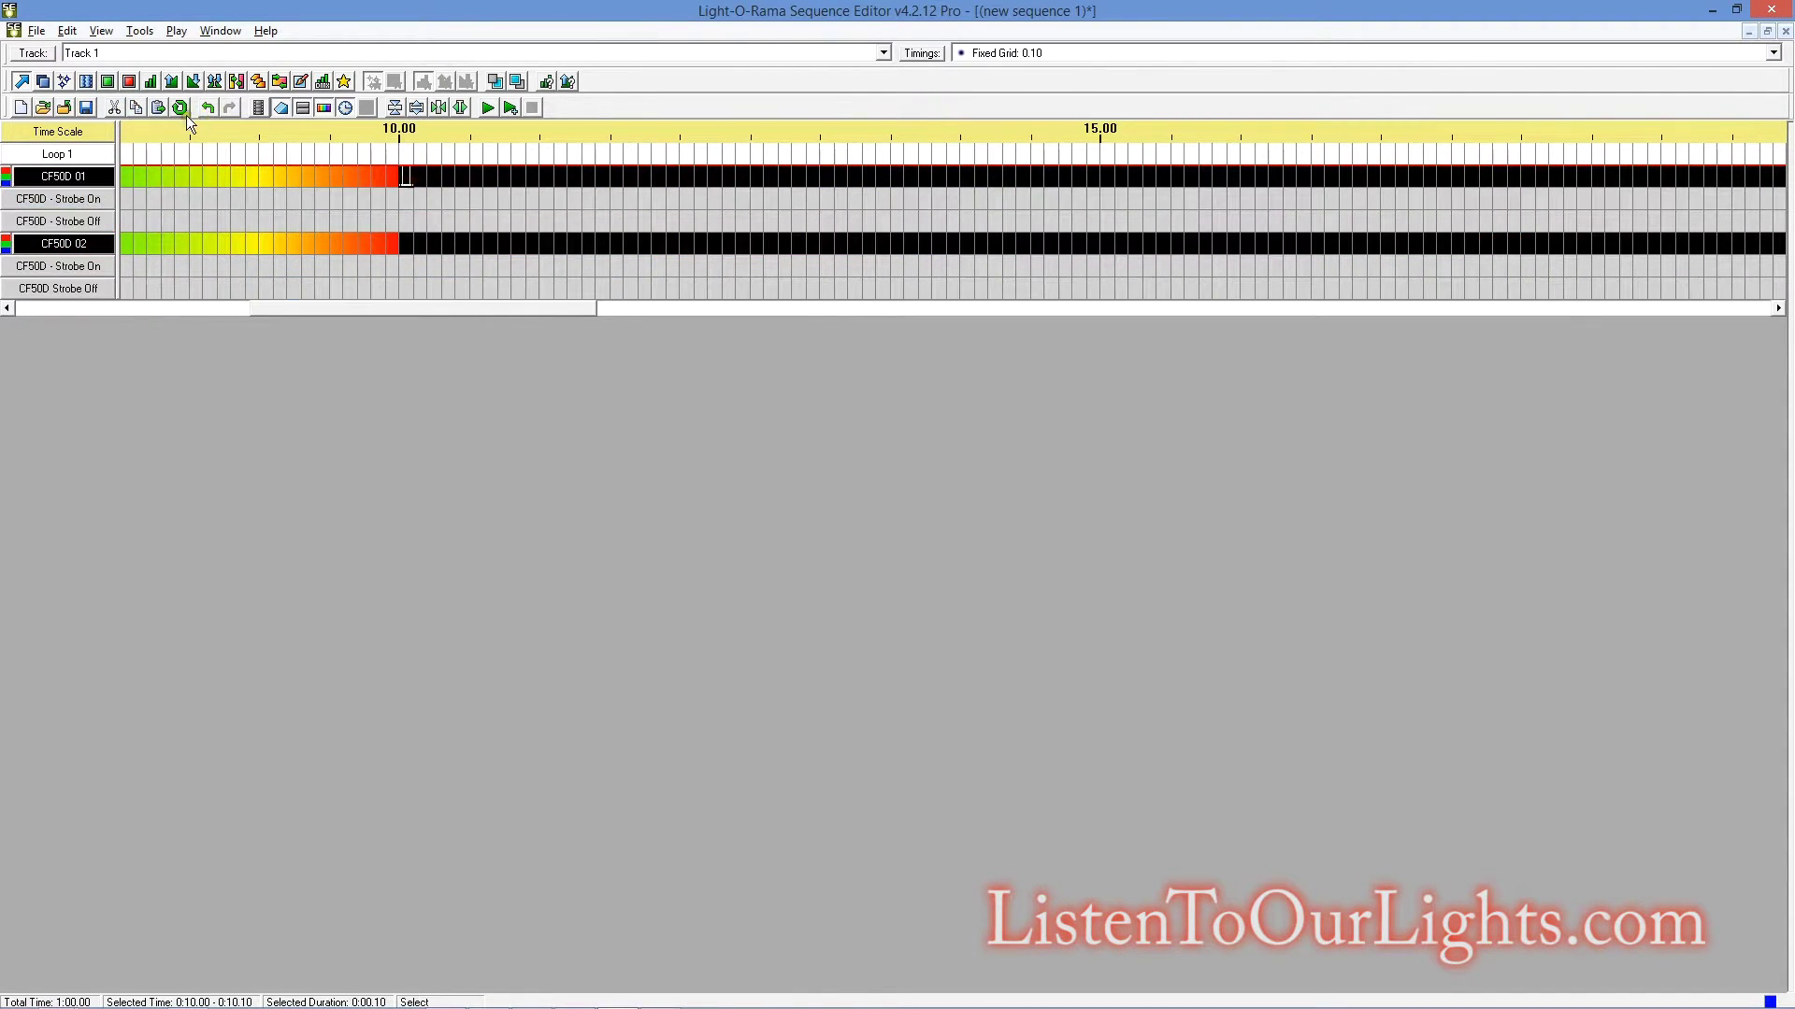
{"action": "left_click", "coordinate": [157, 108]}
{"action": "left_click", "coordinate": [404, 244]}
{"action": "left_click", "coordinate": [157, 107]}
- Paste the colour pattern at 20.00 on both flood channels
{"action": "left_click_drag", "start_coordinate": [499, 309], "coordinate": [748, 314]}
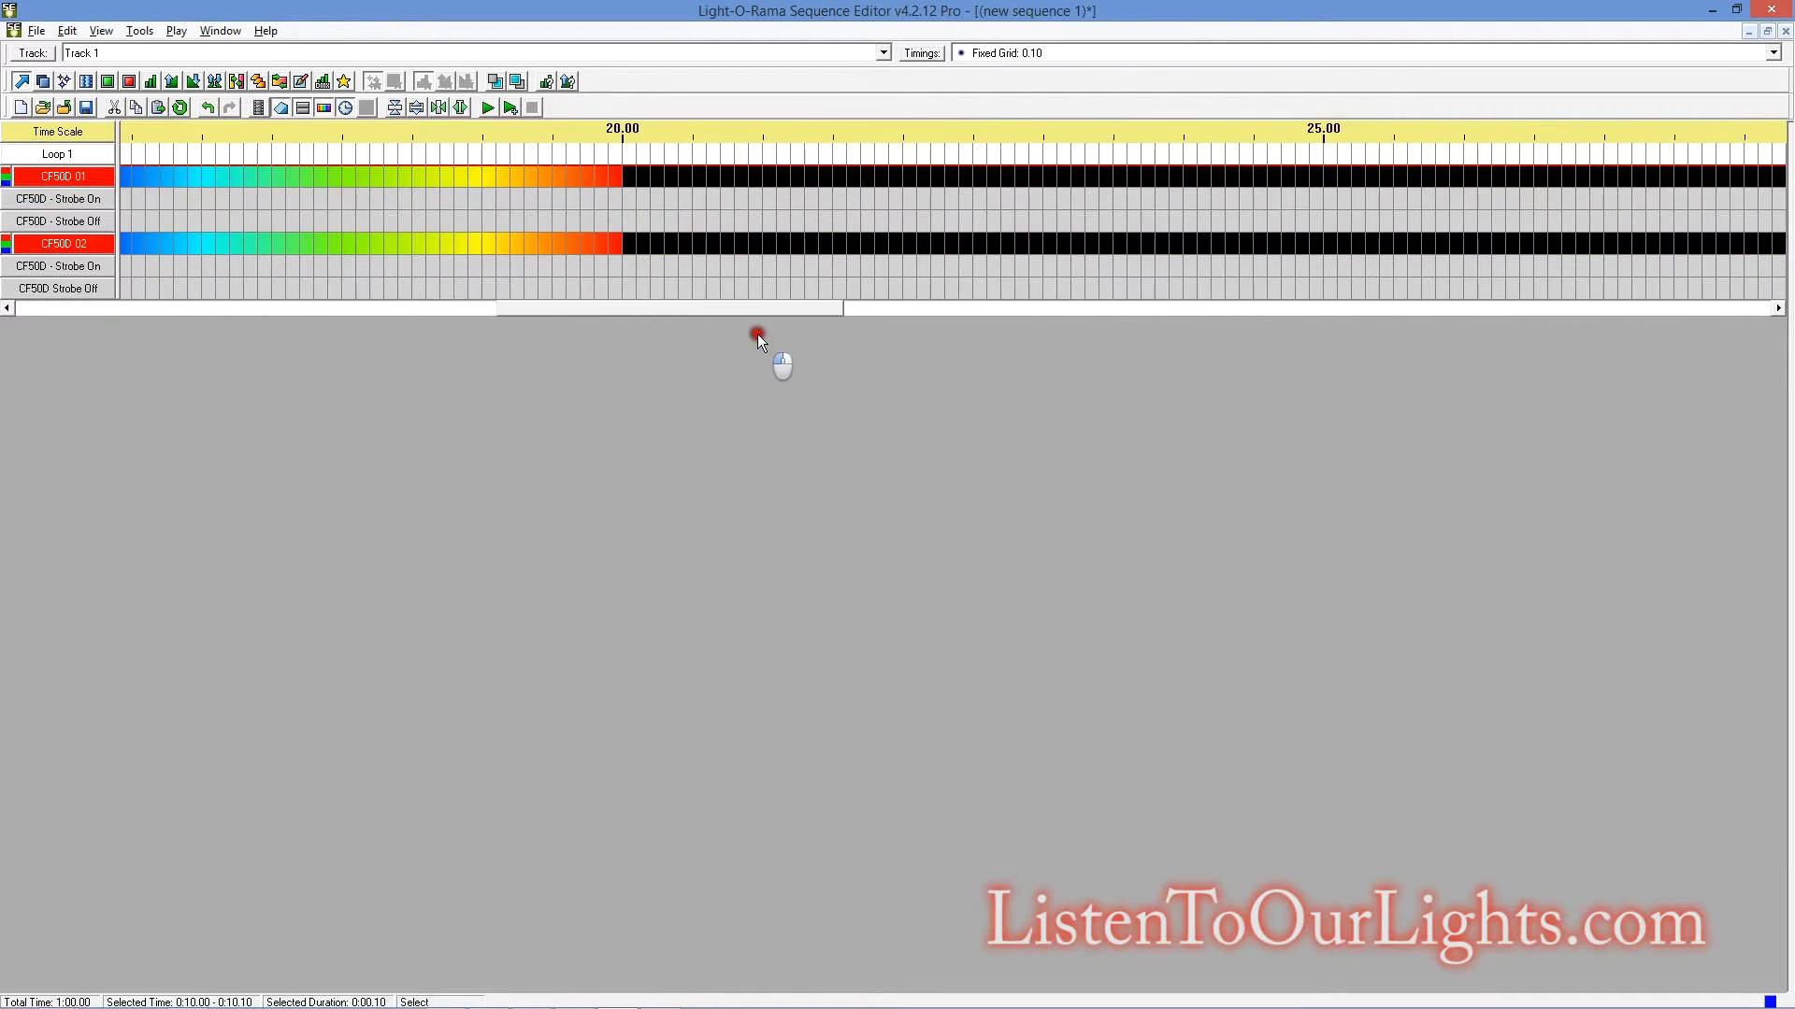
{"action": "left_click", "coordinate": [626, 173]}
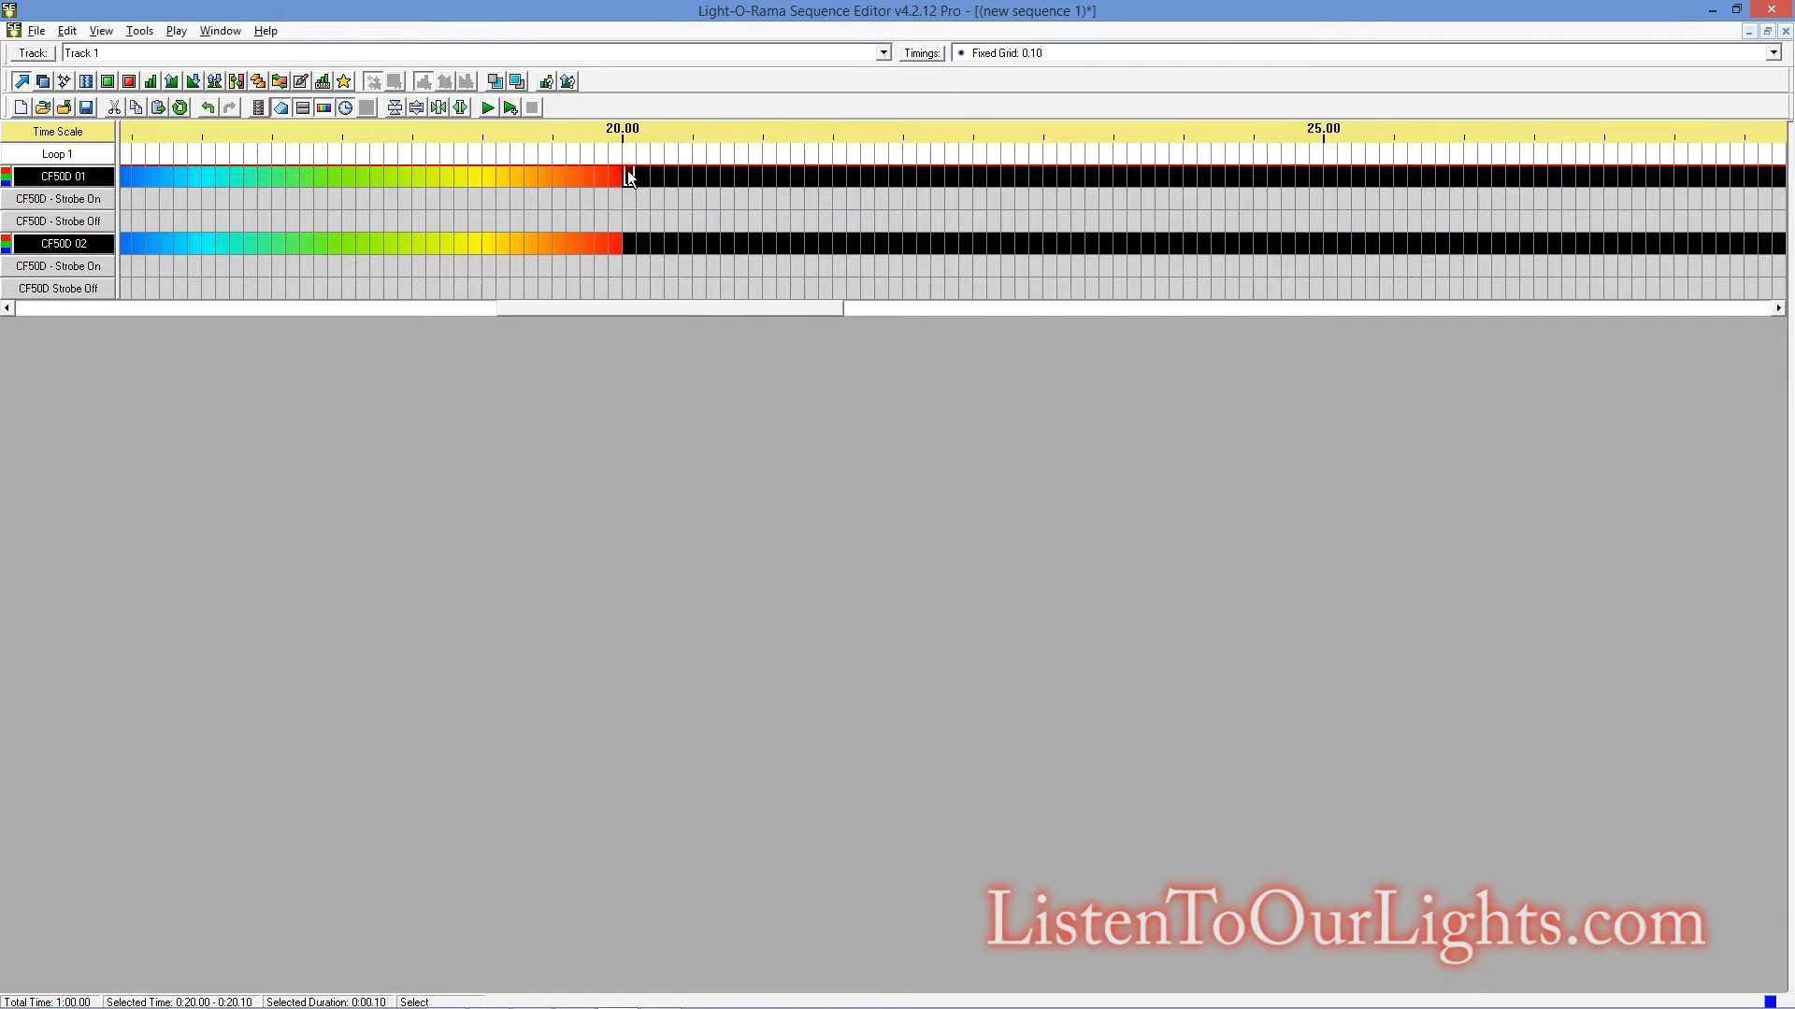
{"action": "left_click", "coordinate": [157, 107]}
{"action": "left_click", "coordinate": [625, 250]}
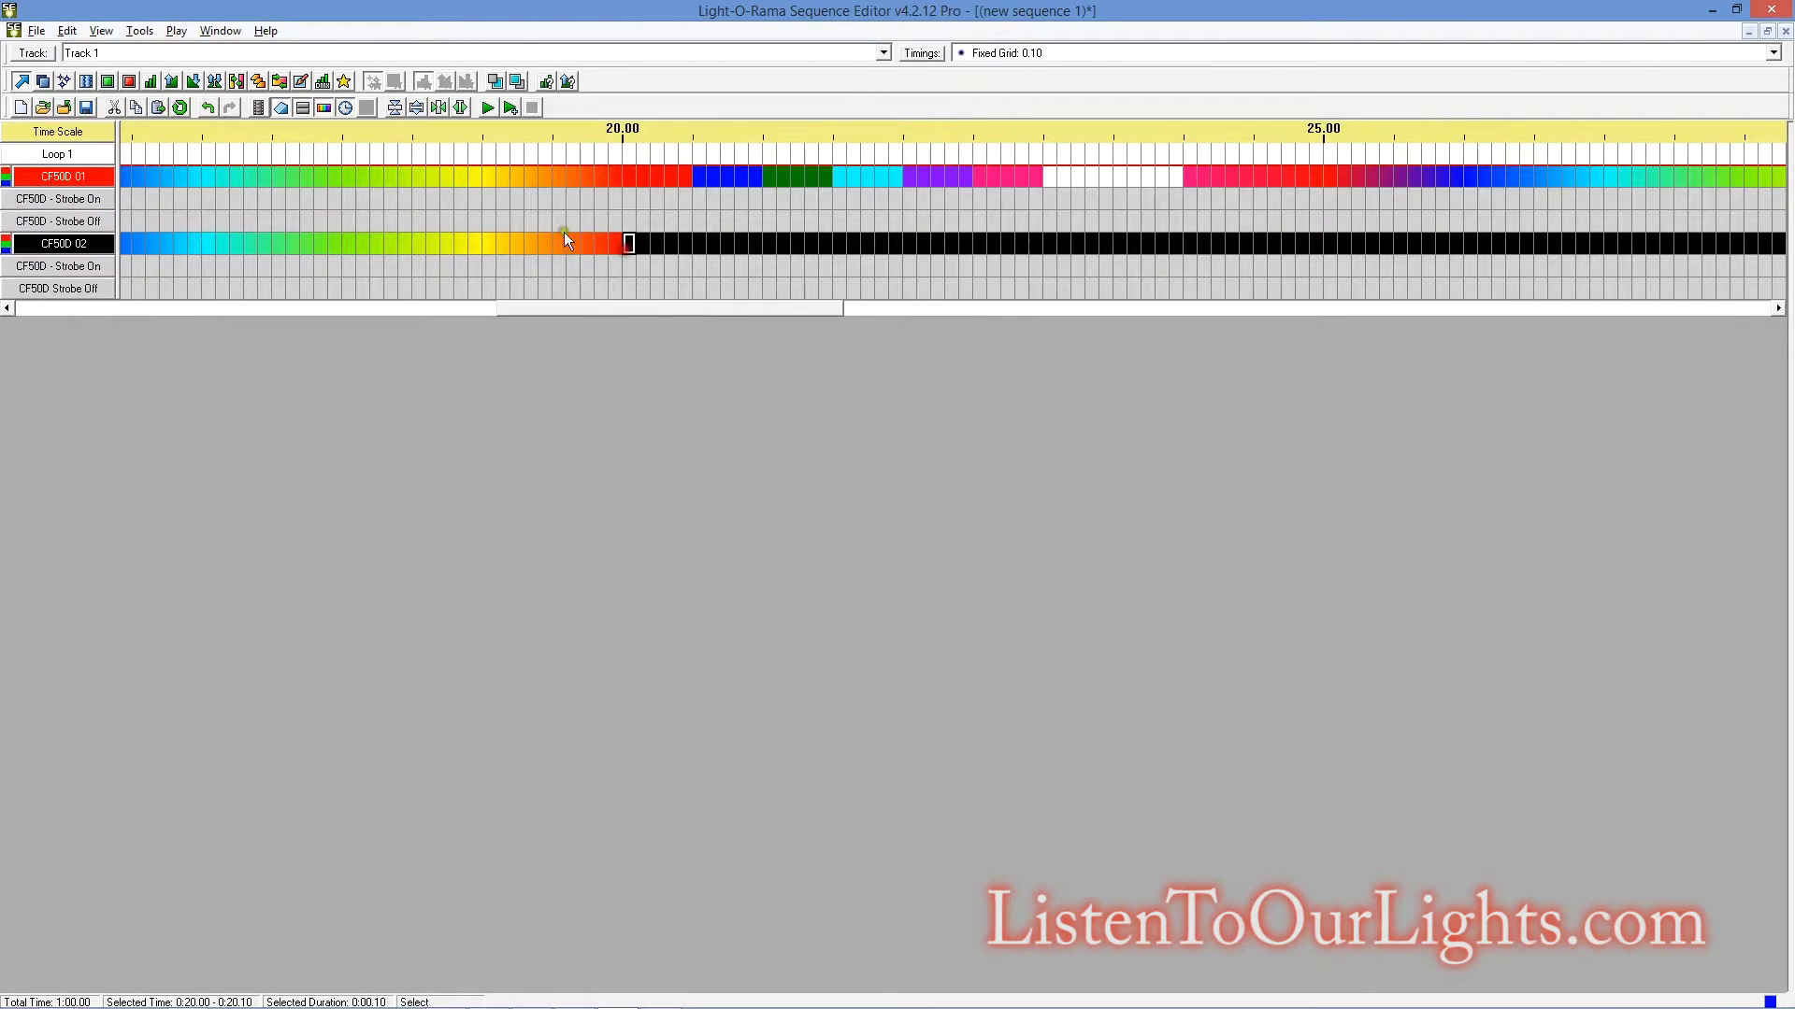
{"action": "left_click", "coordinate": [165, 105]}
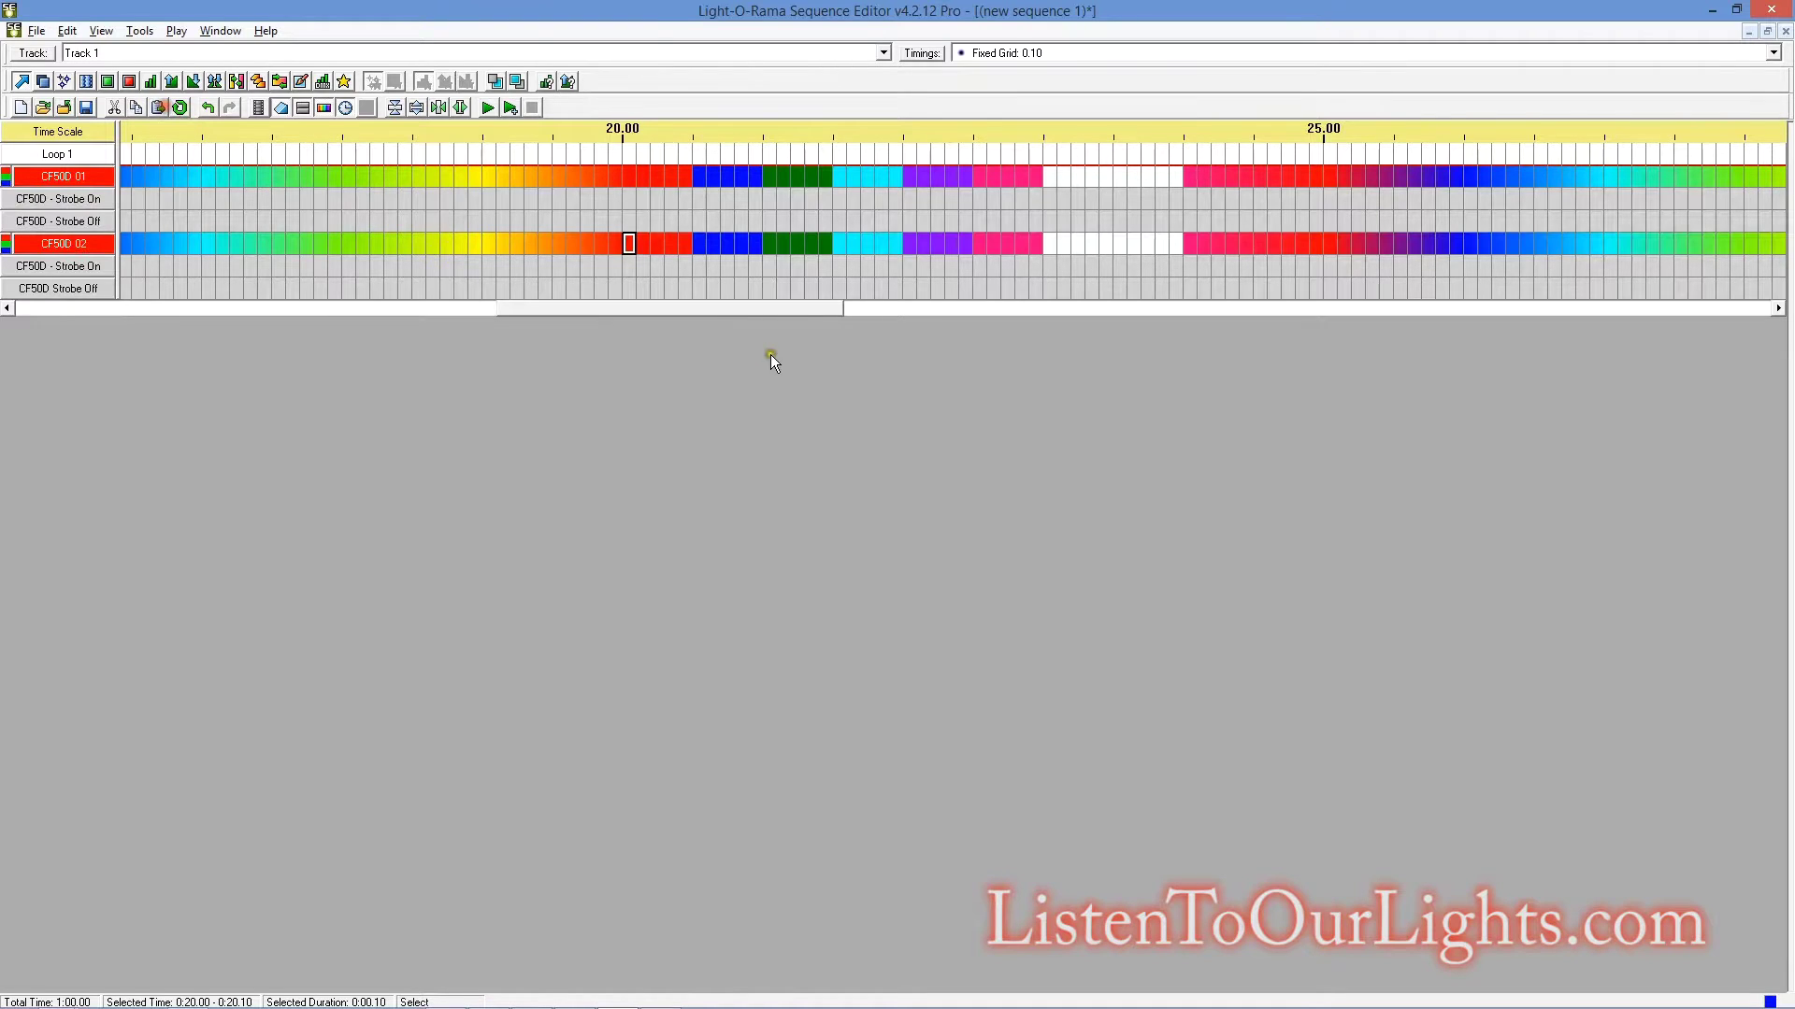
- Paste the pattern at 30.00 on both floods and begin saving the sequence
{"action": "left_click_drag", "start_coordinate": [767, 312], "coordinate": [1047, 314]}
{"action": "left_click_drag", "start_coordinate": [703, 178], "coordinate": [112, 178]}
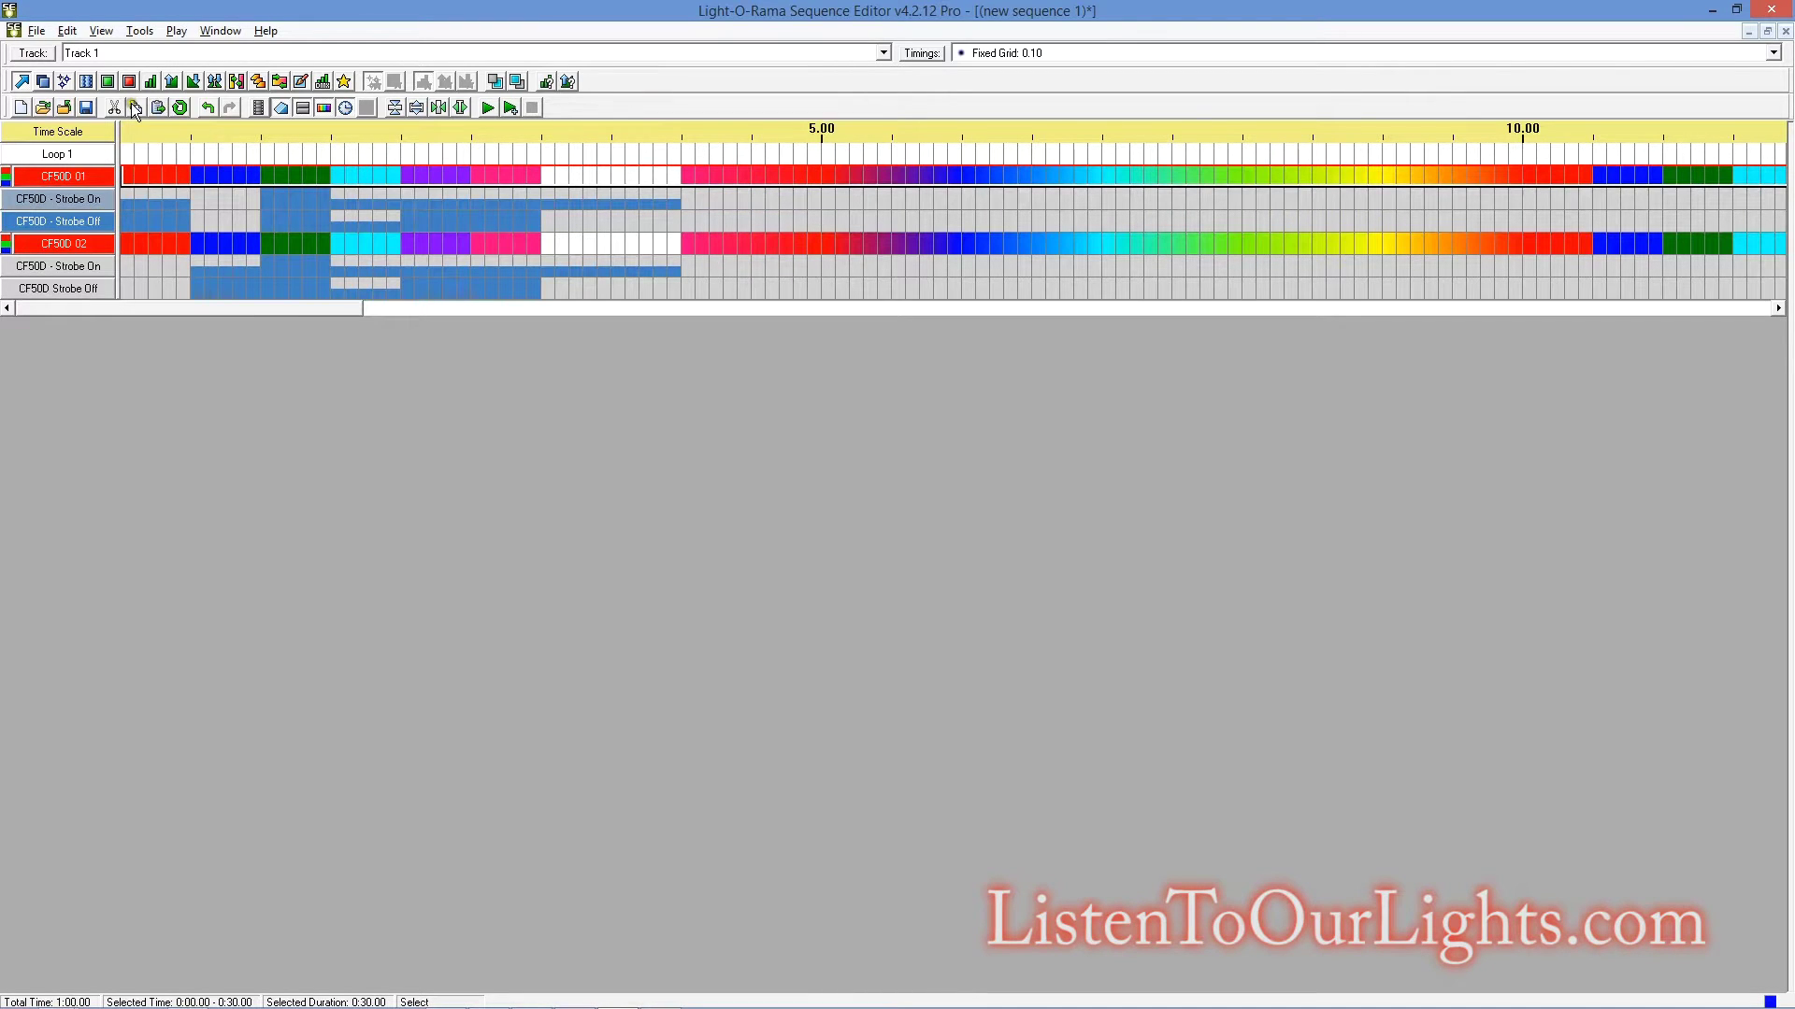
{"action": "left_click_drag", "start_coordinate": [336, 310], "coordinate": [1075, 267]}
{"action": "left_click", "coordinate": [737, 176]}
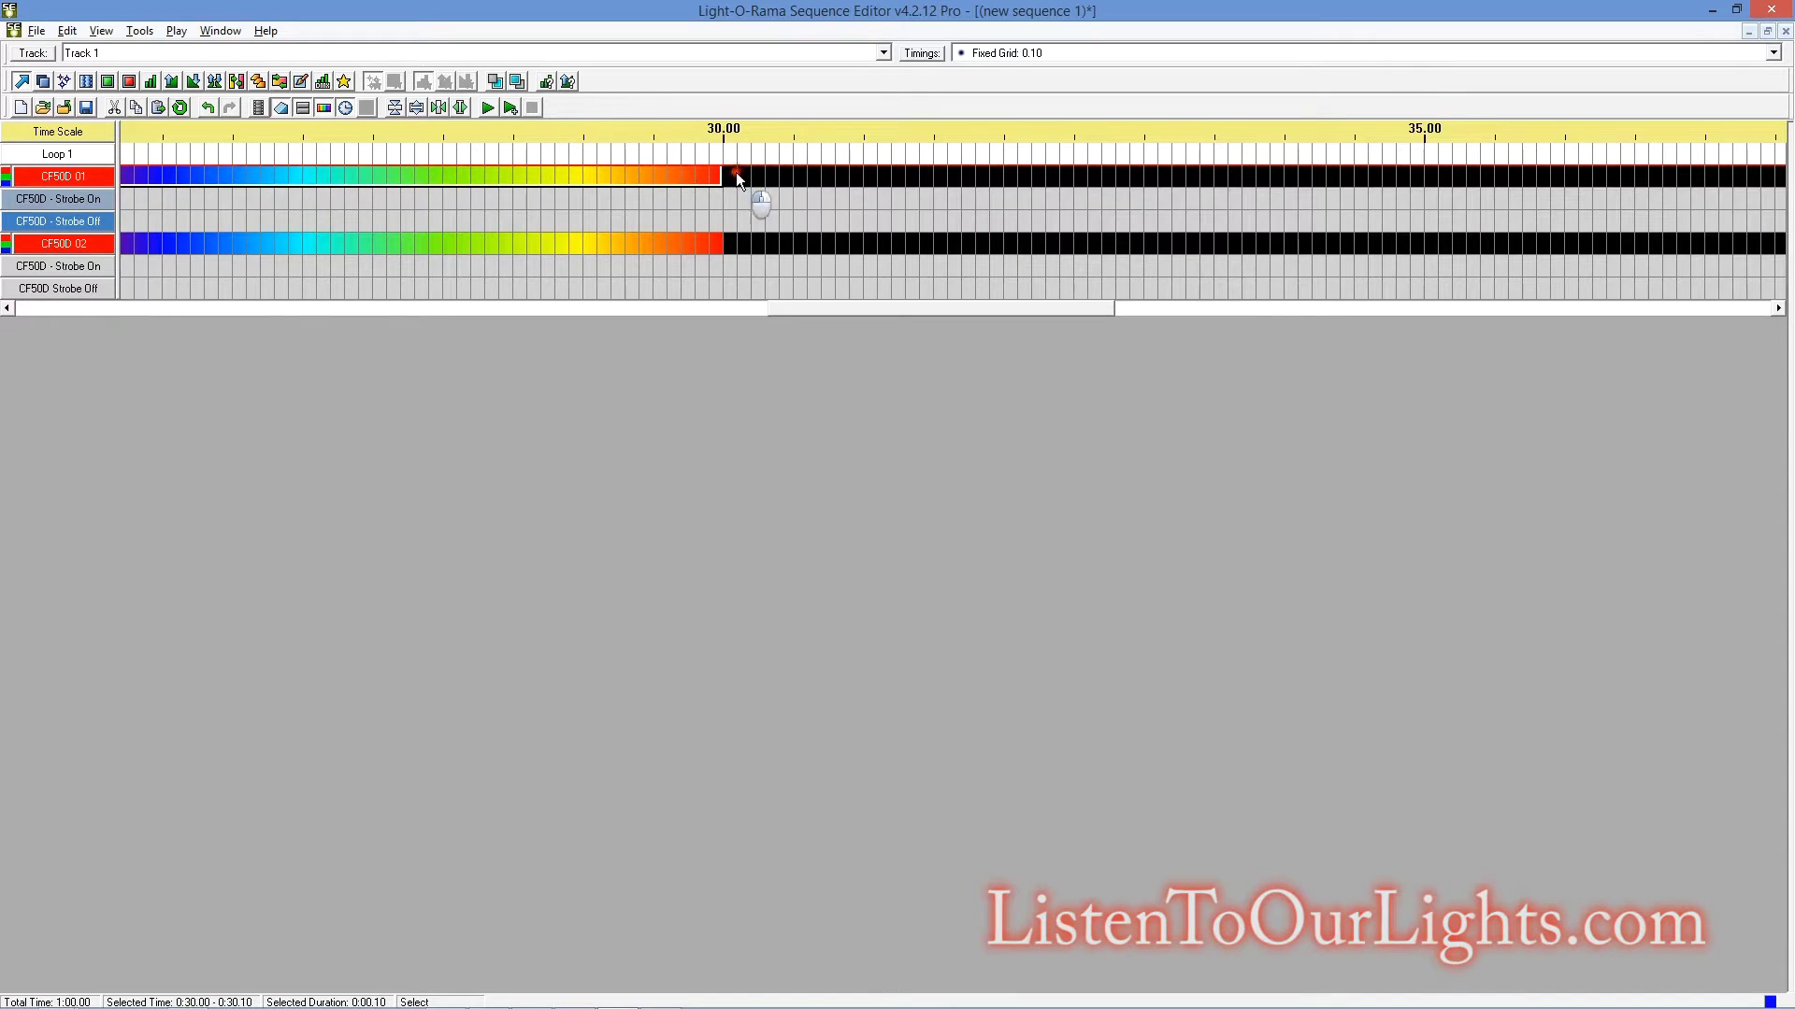
{"action": "left_click", "coordinate": [161, 106]}
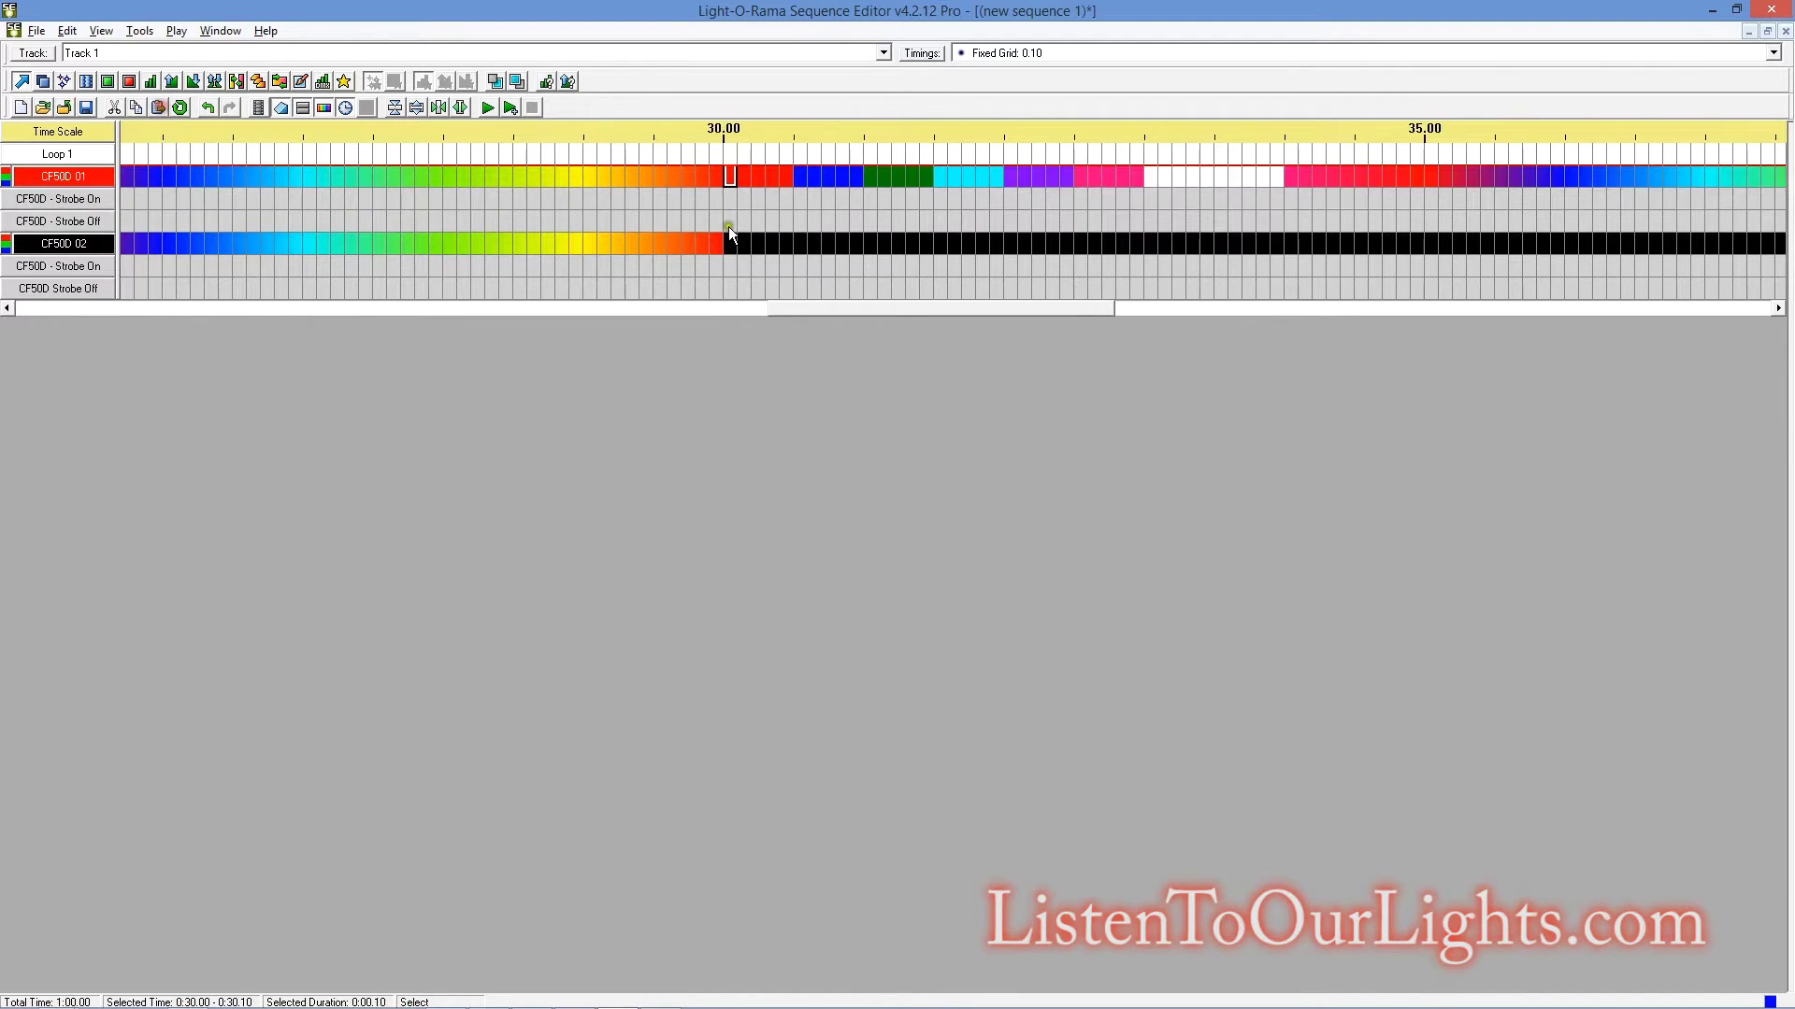
{"action": "left_click", "coordinate": [159, 107]}
{"action": "left_click_drag", "start_coordinate": [879, 311], "coordinate": [4, 304]}
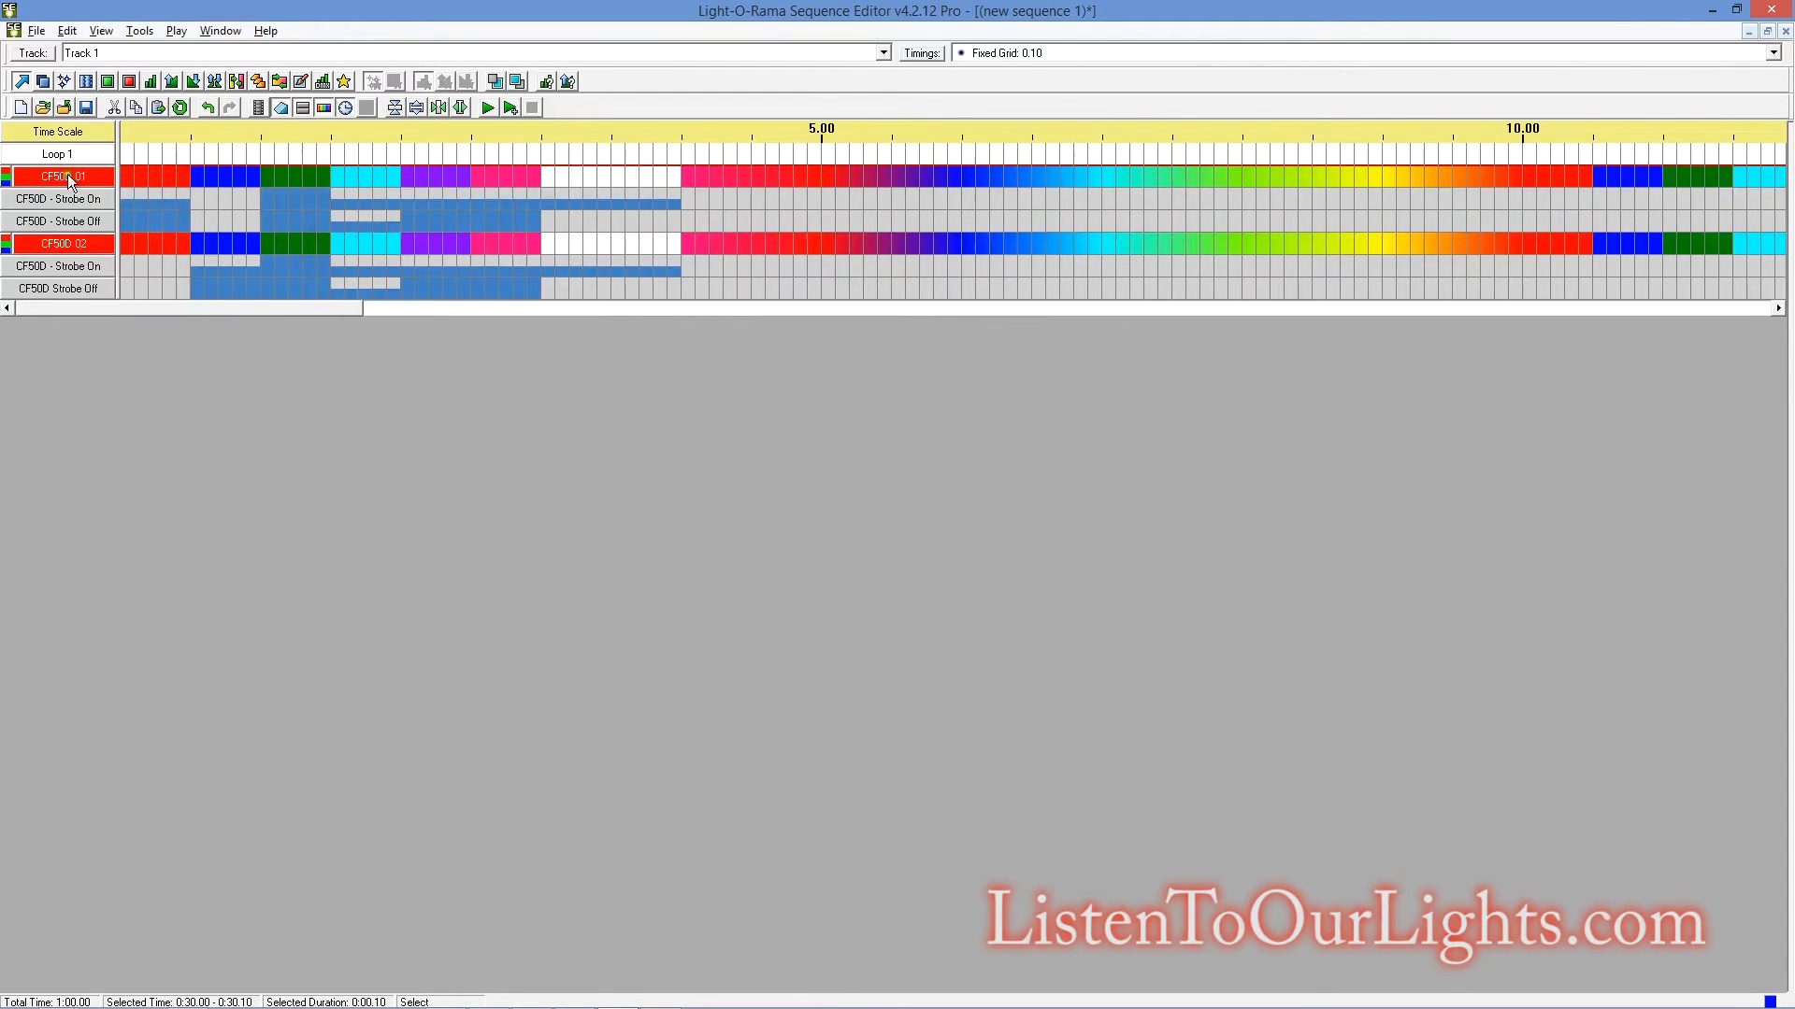
{"action": "left_click", "coordinate": [87, 109]}
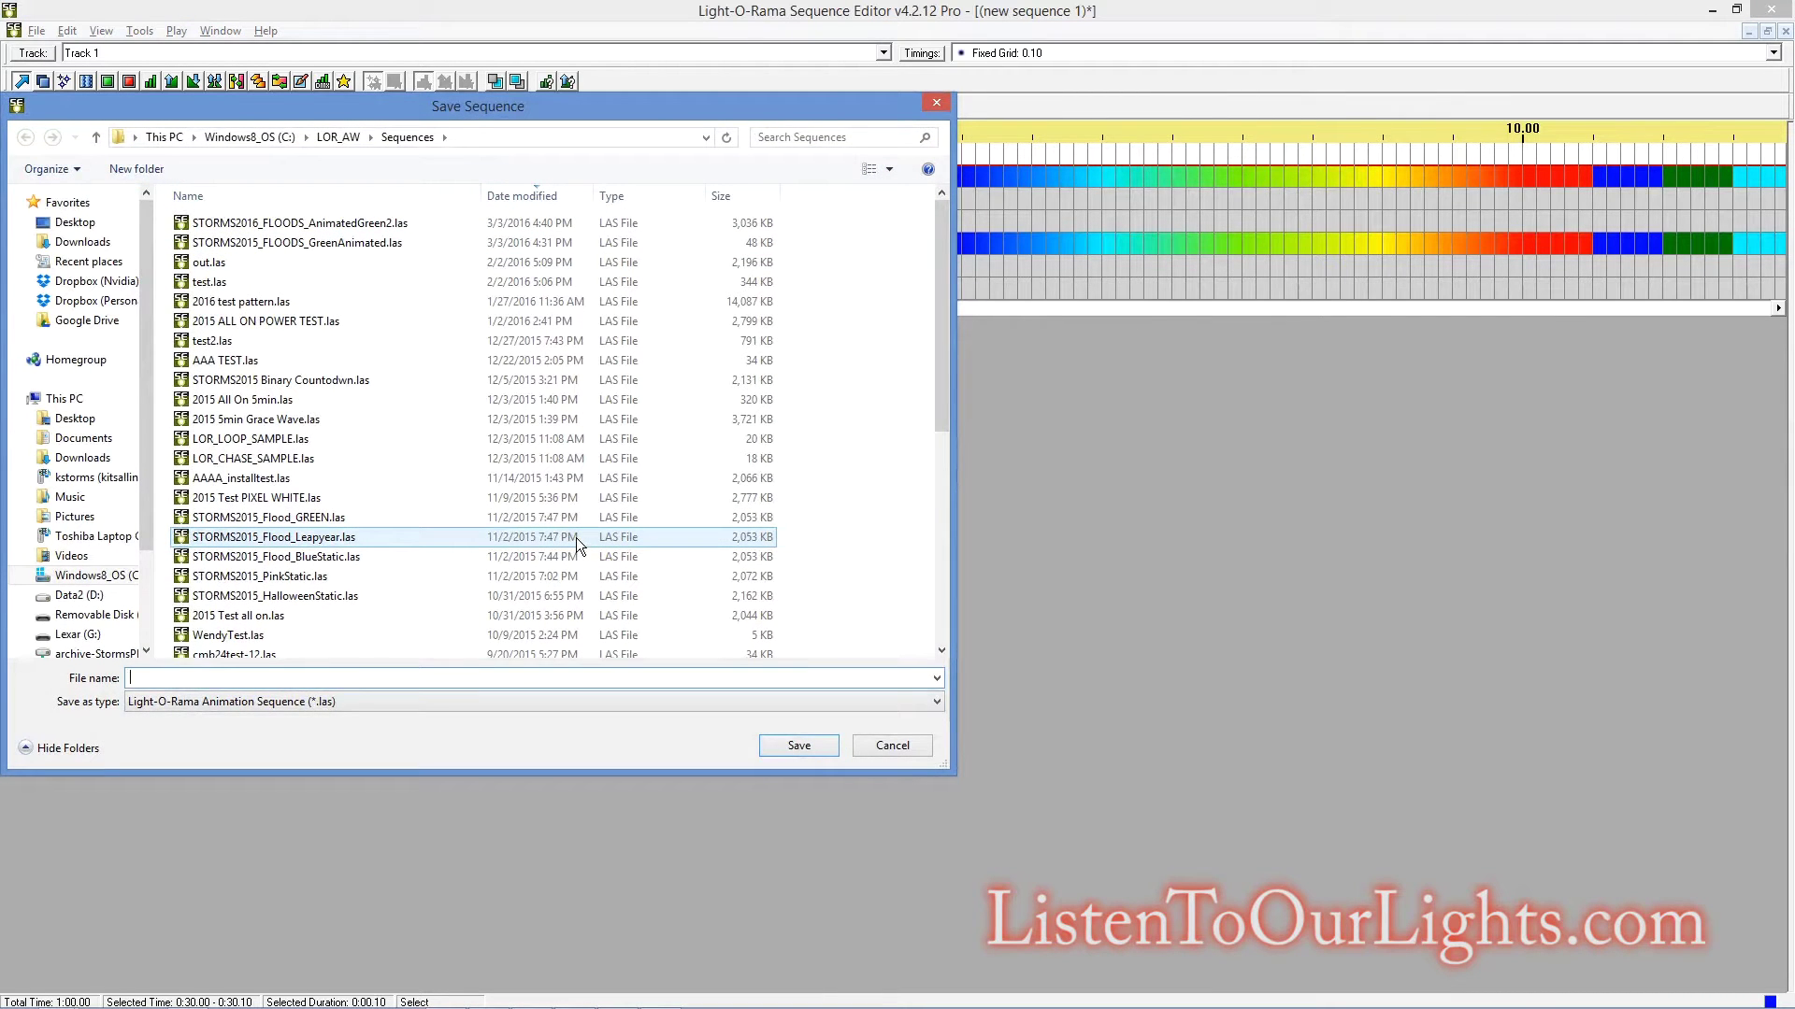
- Name the file 1CosmicColorFloodTest and save it in the Sequences folder
{"action": "type", "text": "_"}
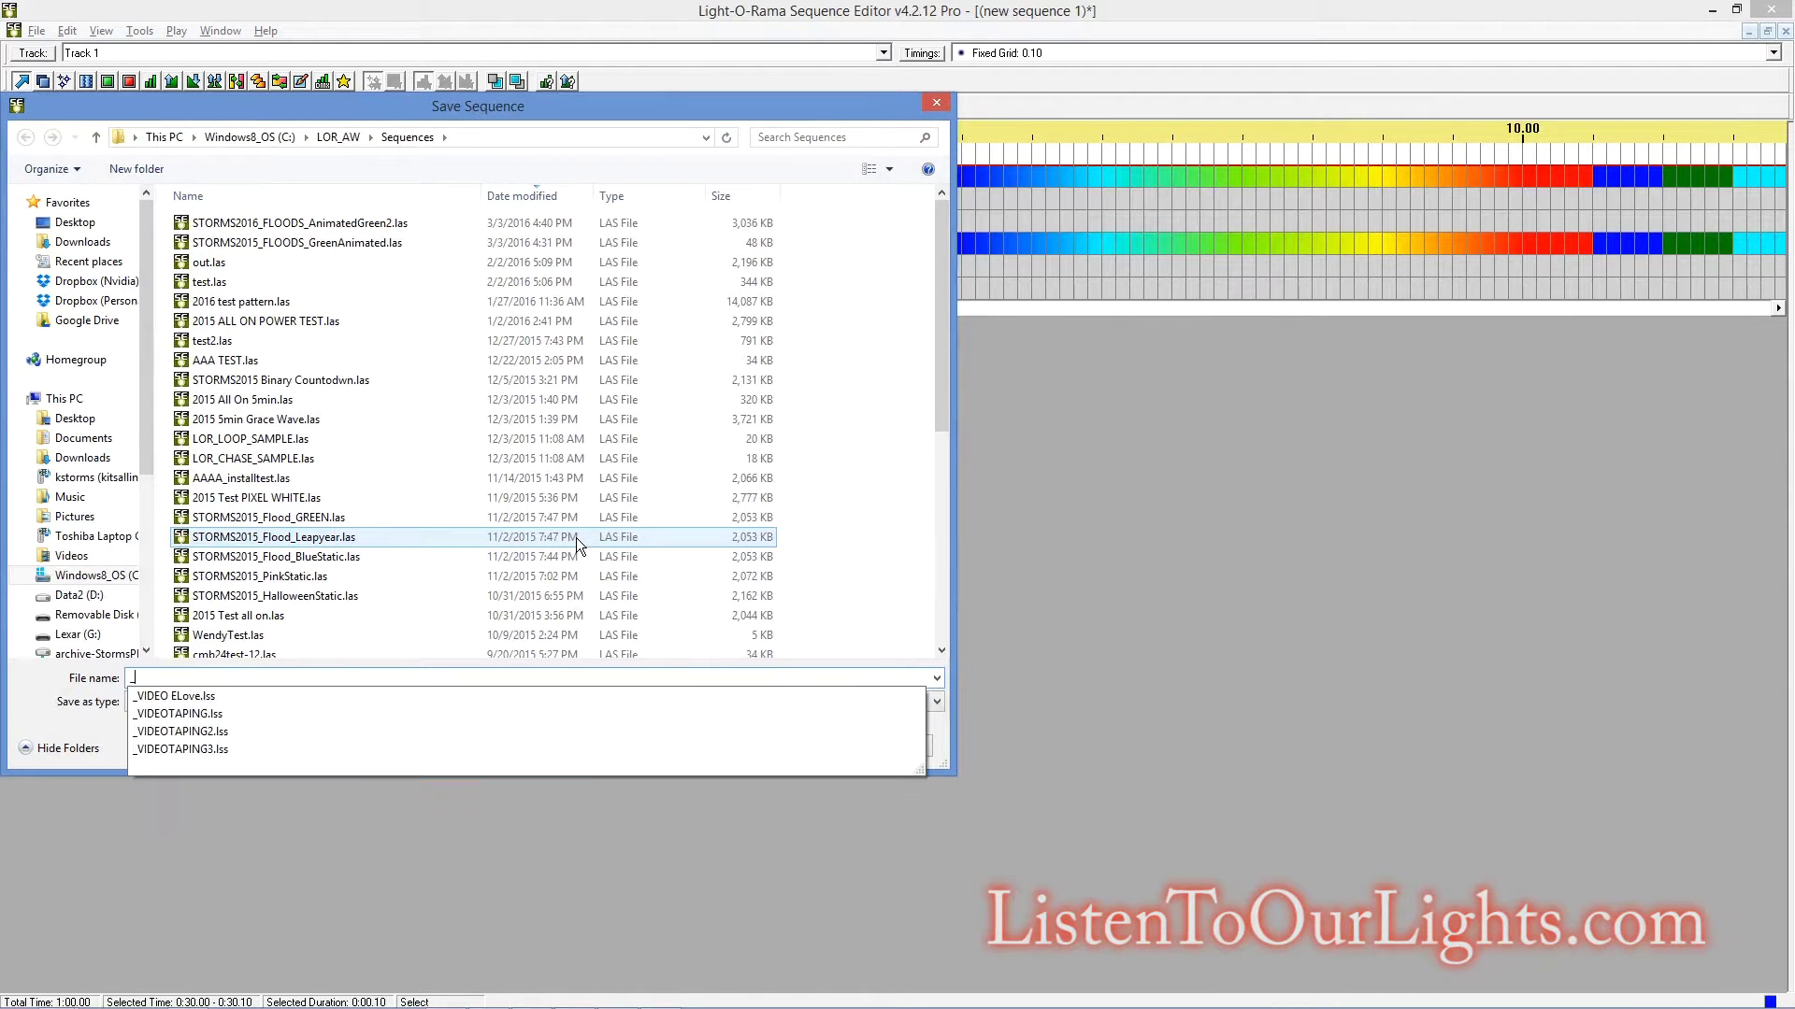
{"action": "key", "text": "Escape"}
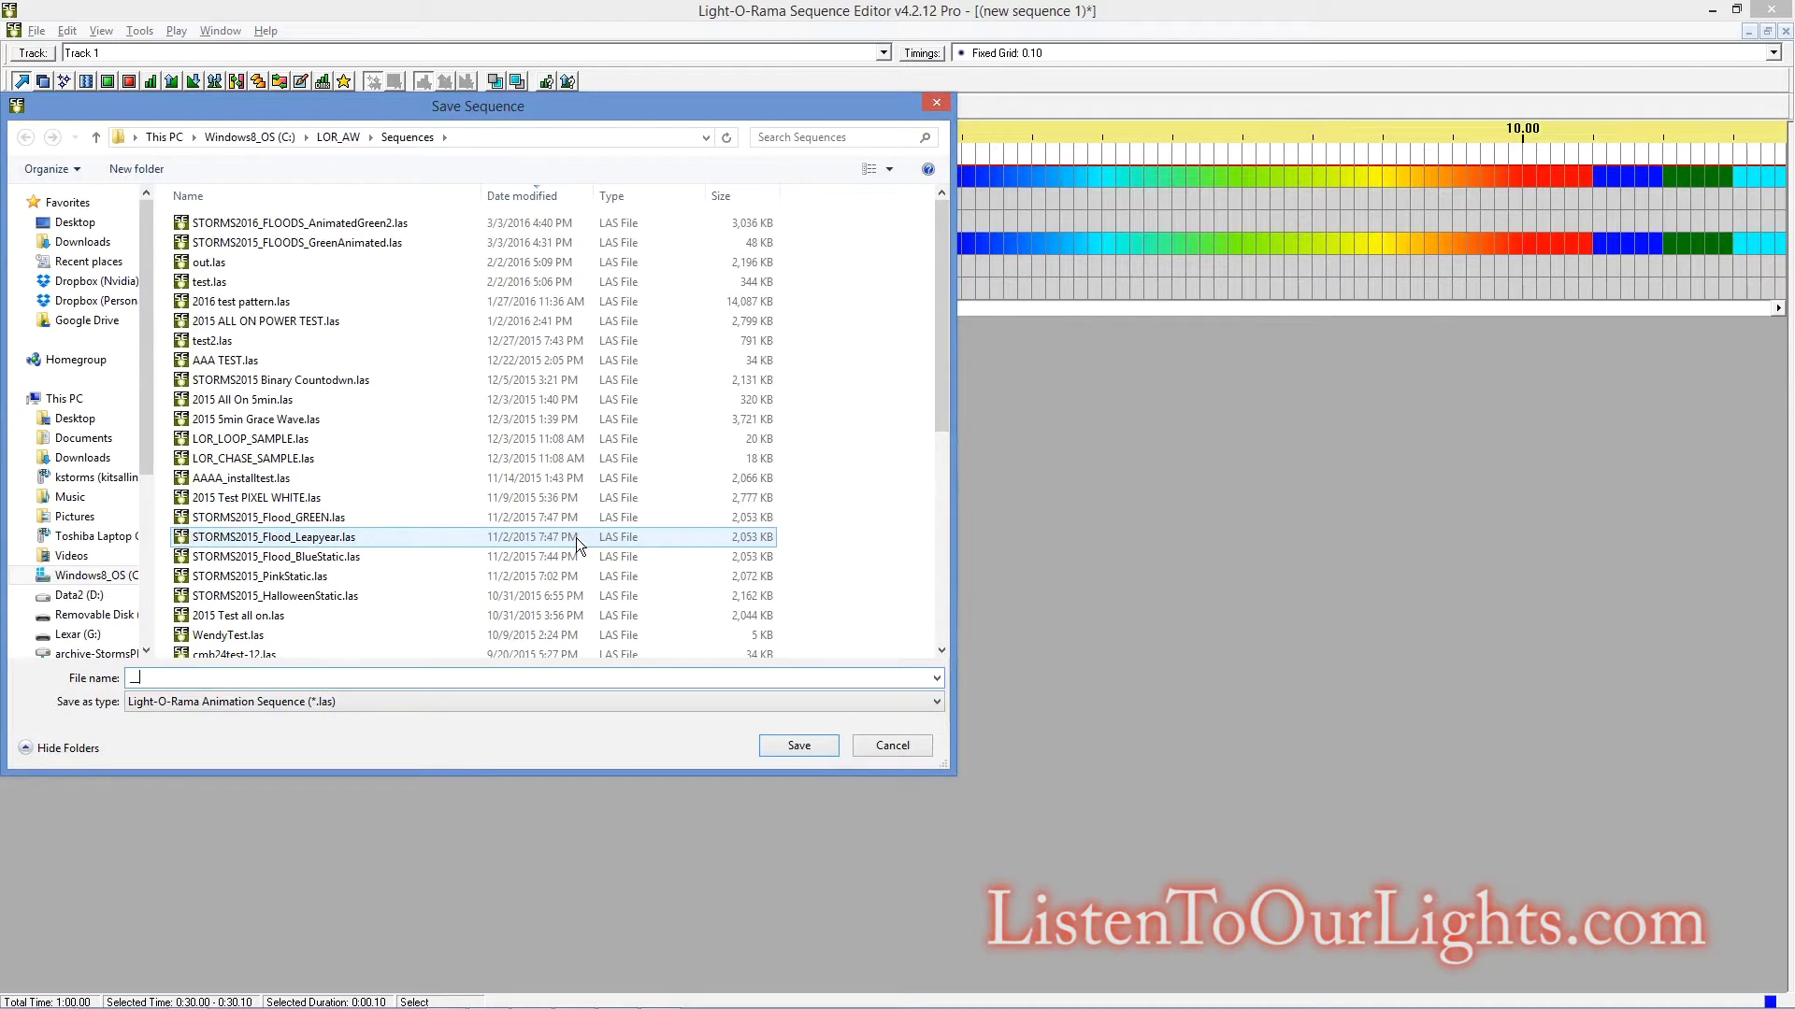
{"action": "type", "text": "_CosmicColorFloodTest"}
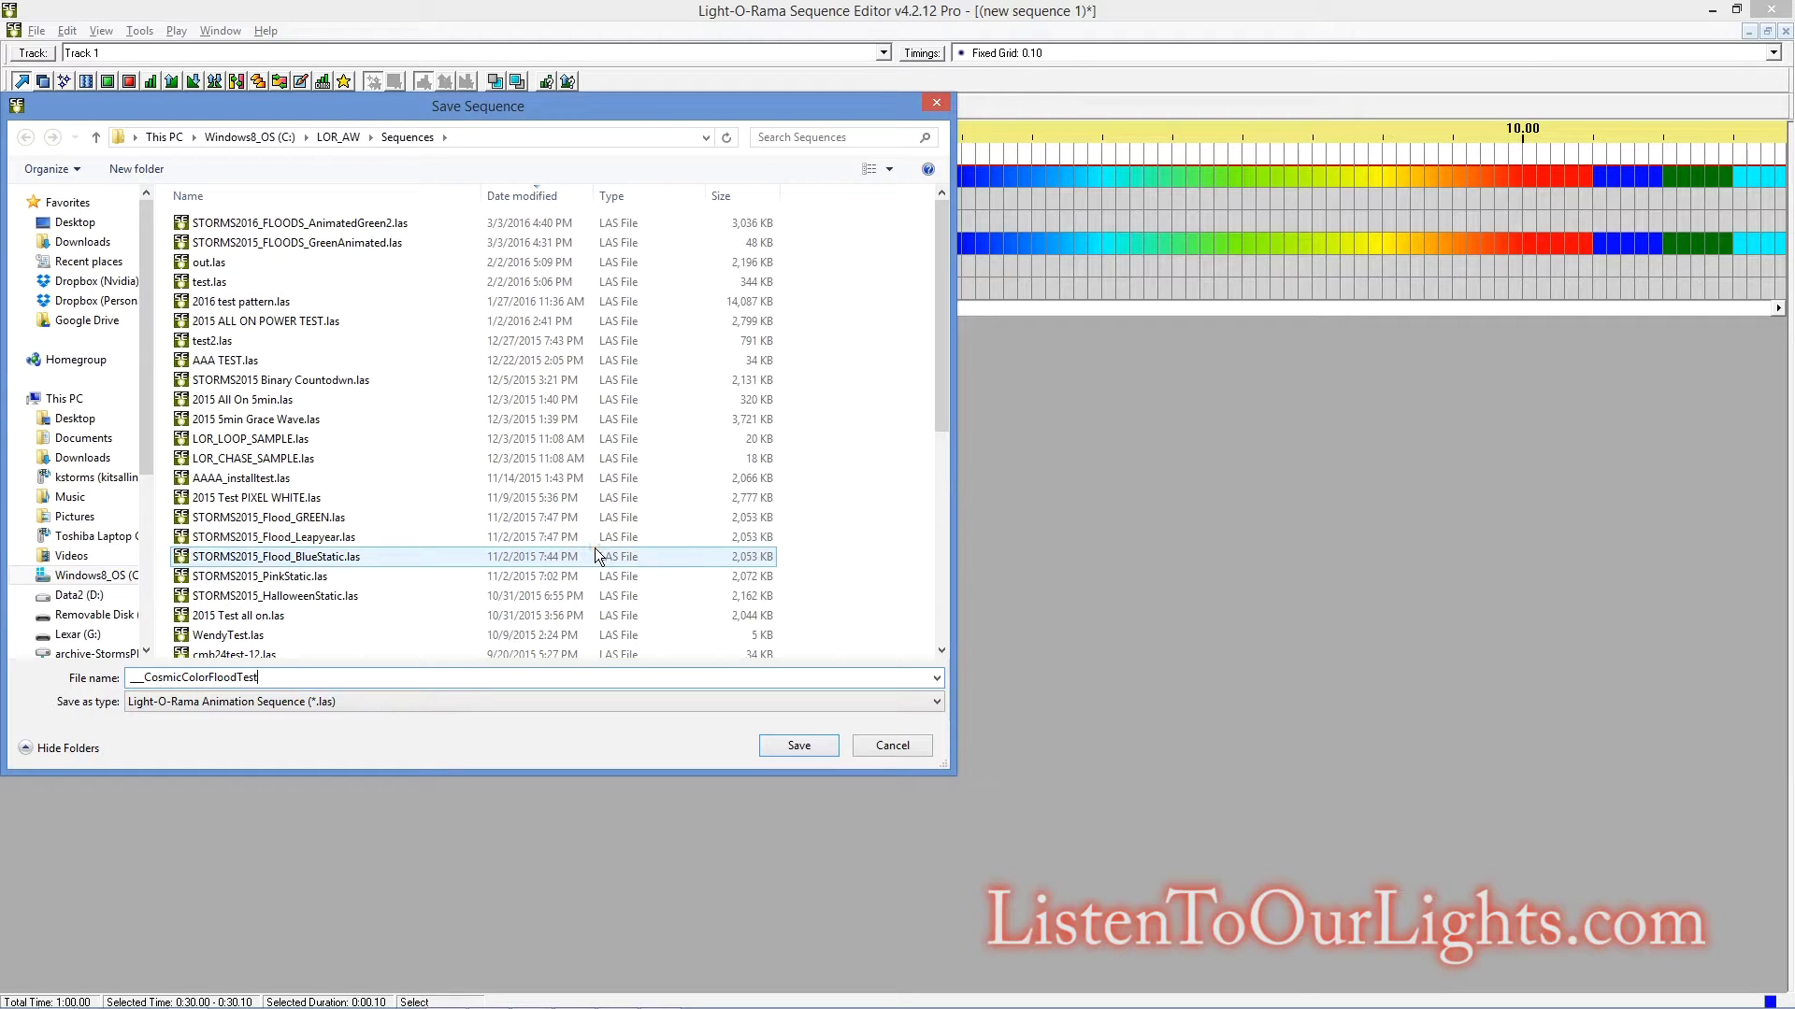
{"action": "key", "text": "Home"}
{"action": "key", "text": "Delete"}
{"action": "key", "text": "Delete"}
{"action": "type", "text": "1"}
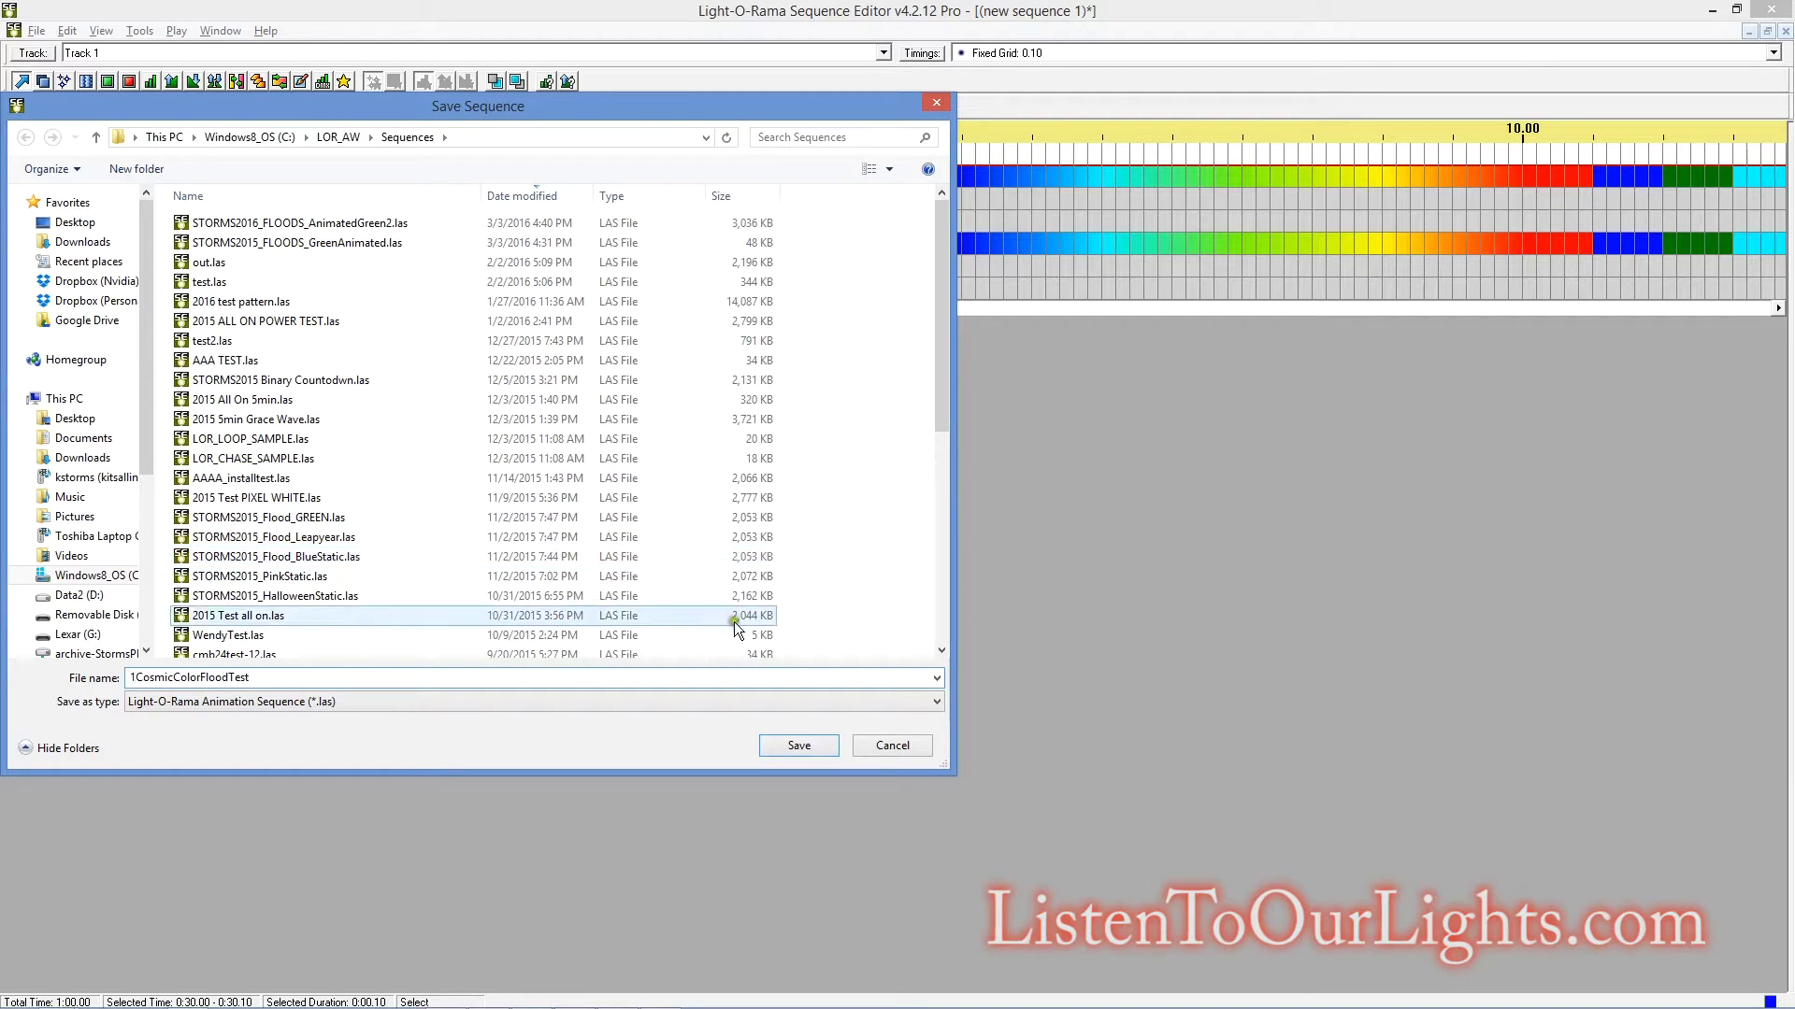
{"action": "left_click", "coordinate": [823, 745]}
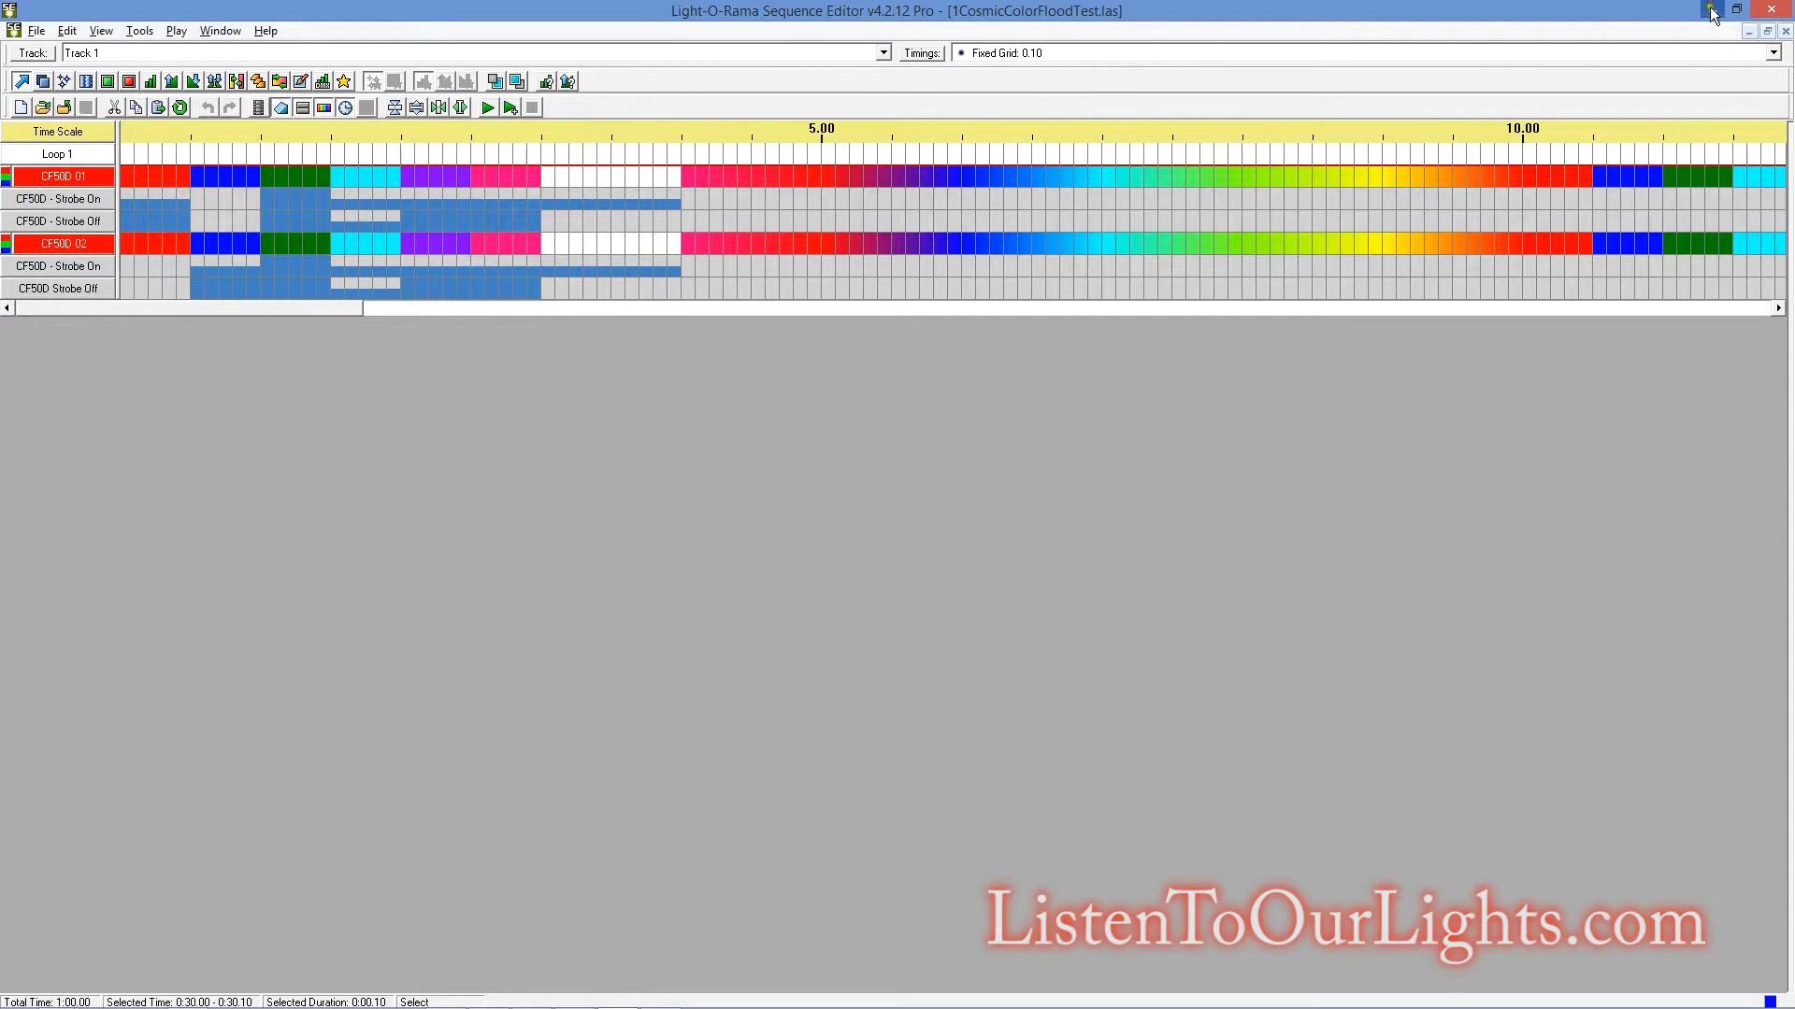
- Launch the Hardware Utility from the Light-O-Rama tray icon menu
{"action": "mouse_move", "coordinate": [1215, 991]}
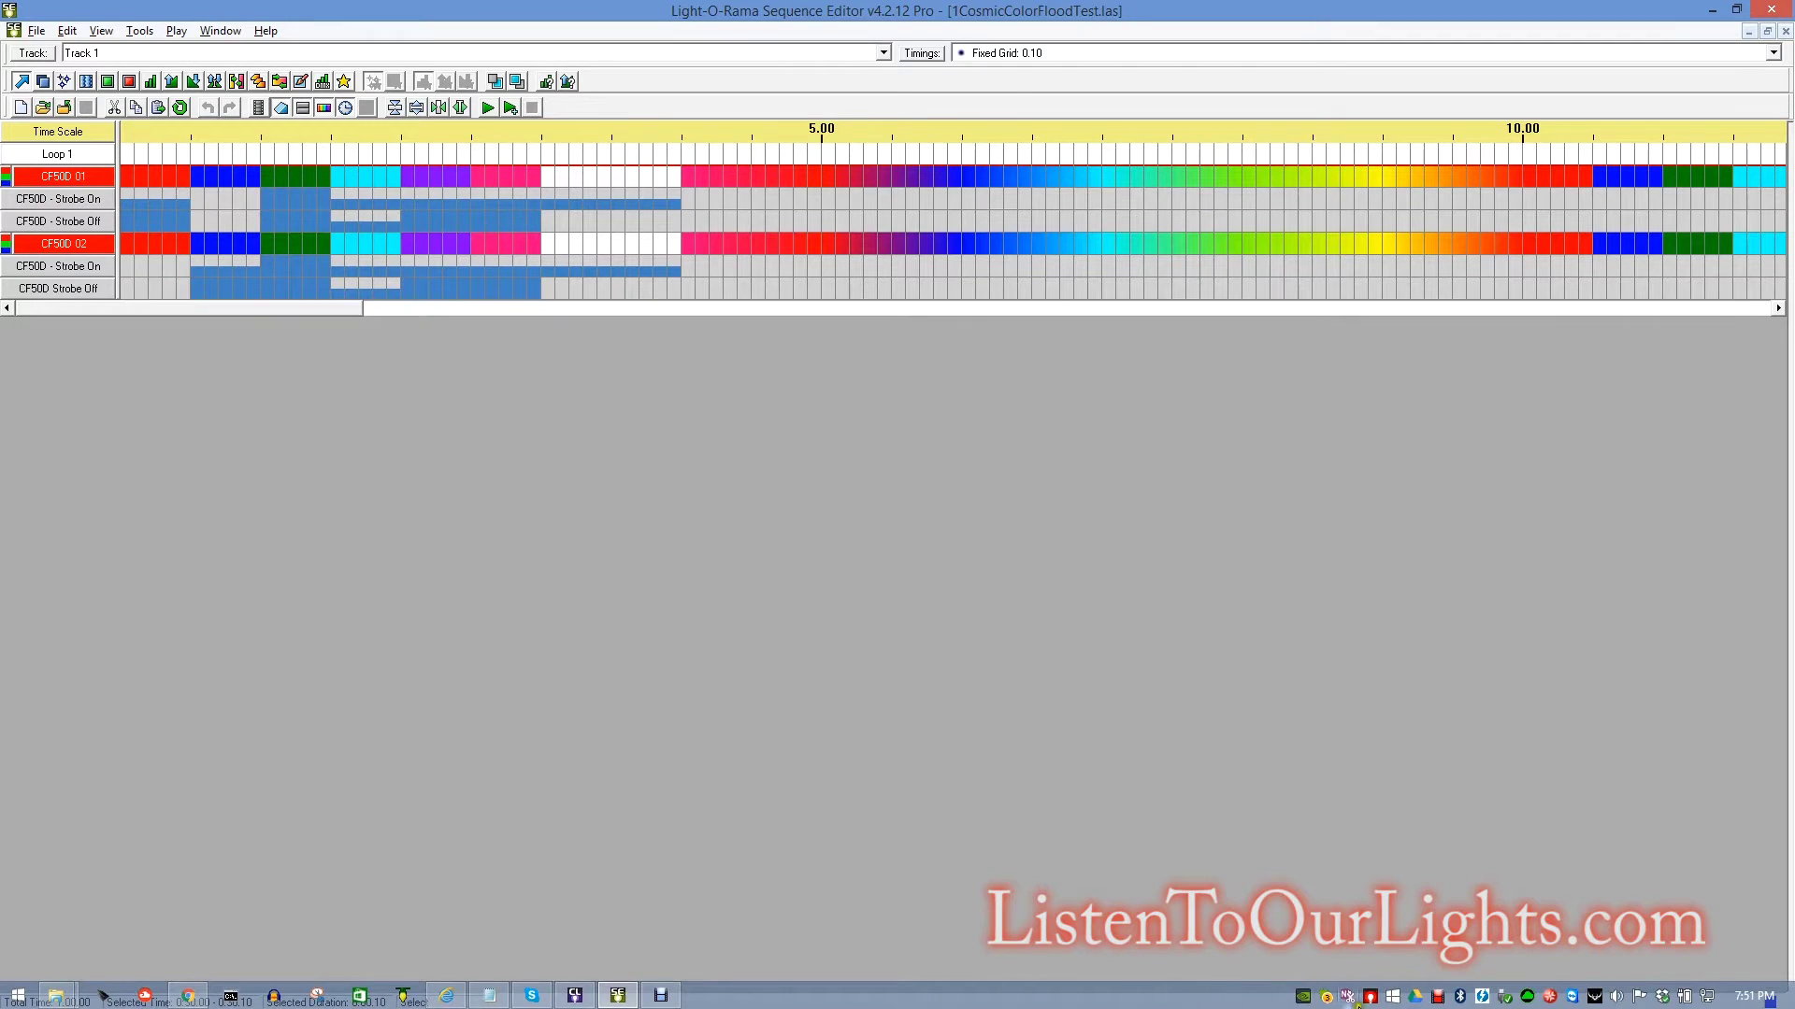
{"action": "right_click", "coordinate": [1370, 996]}
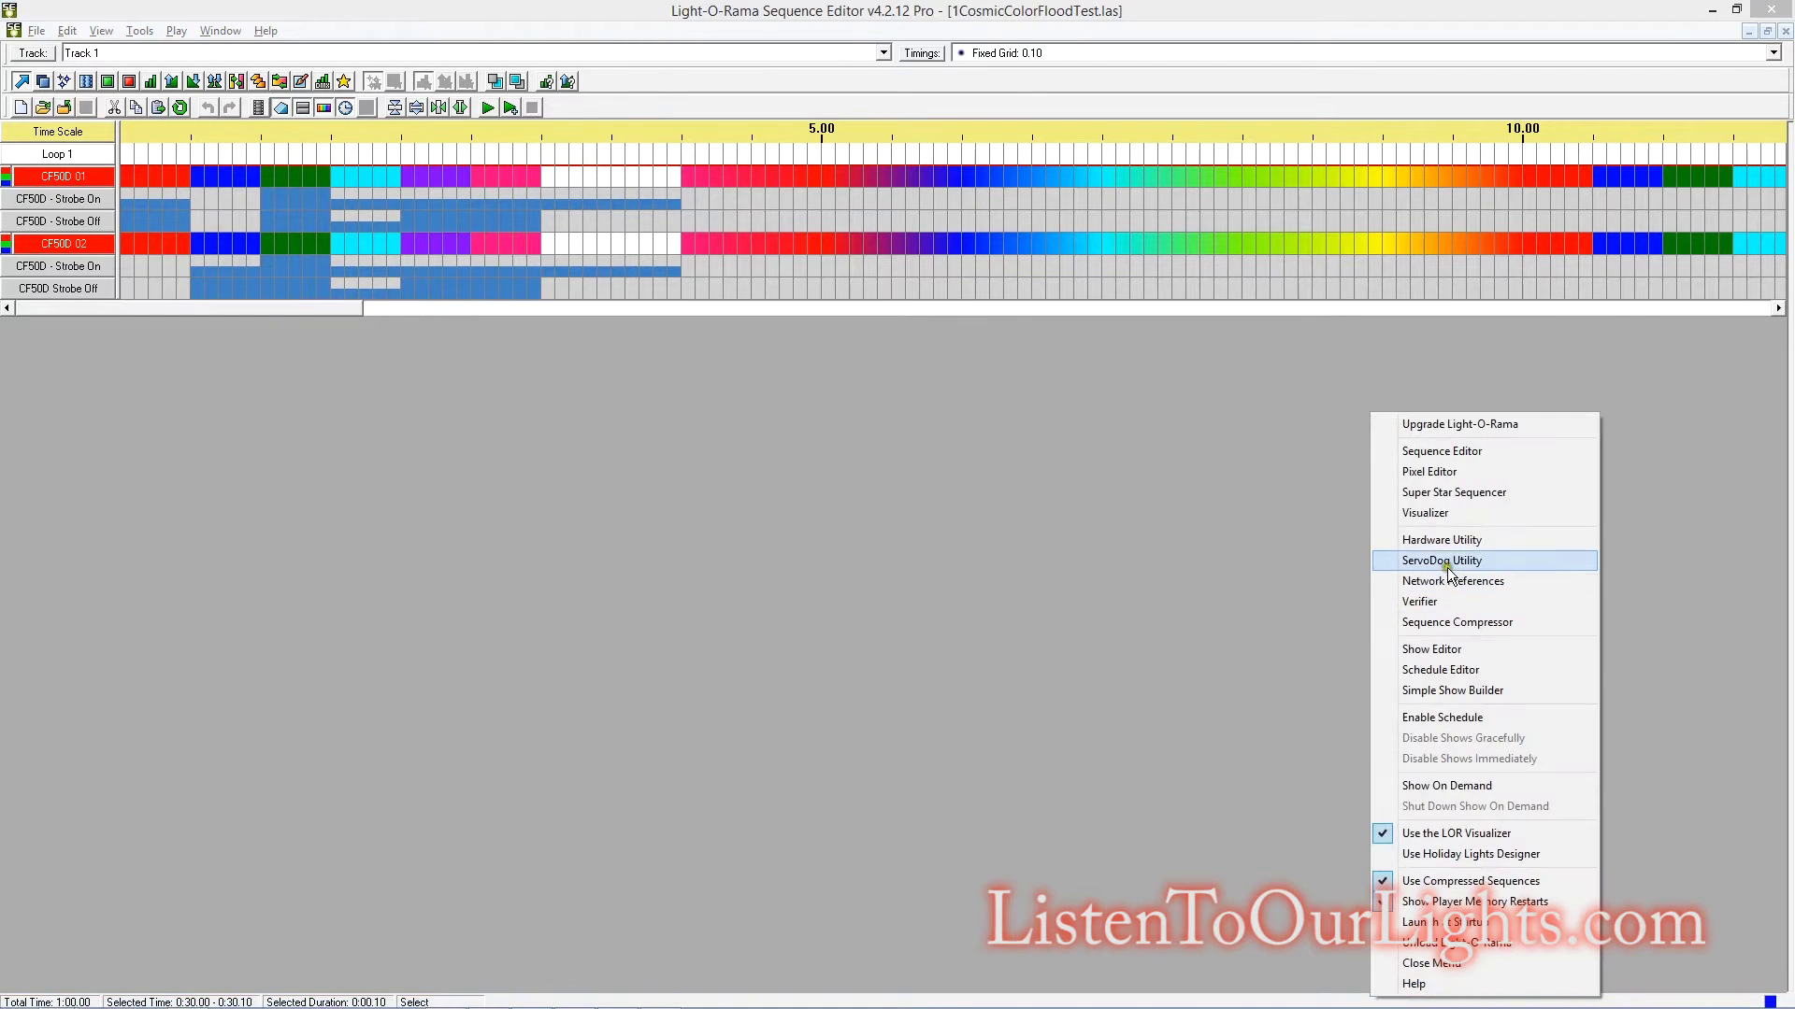
{"action": "left_click", "coordinate": [1040, 485]}
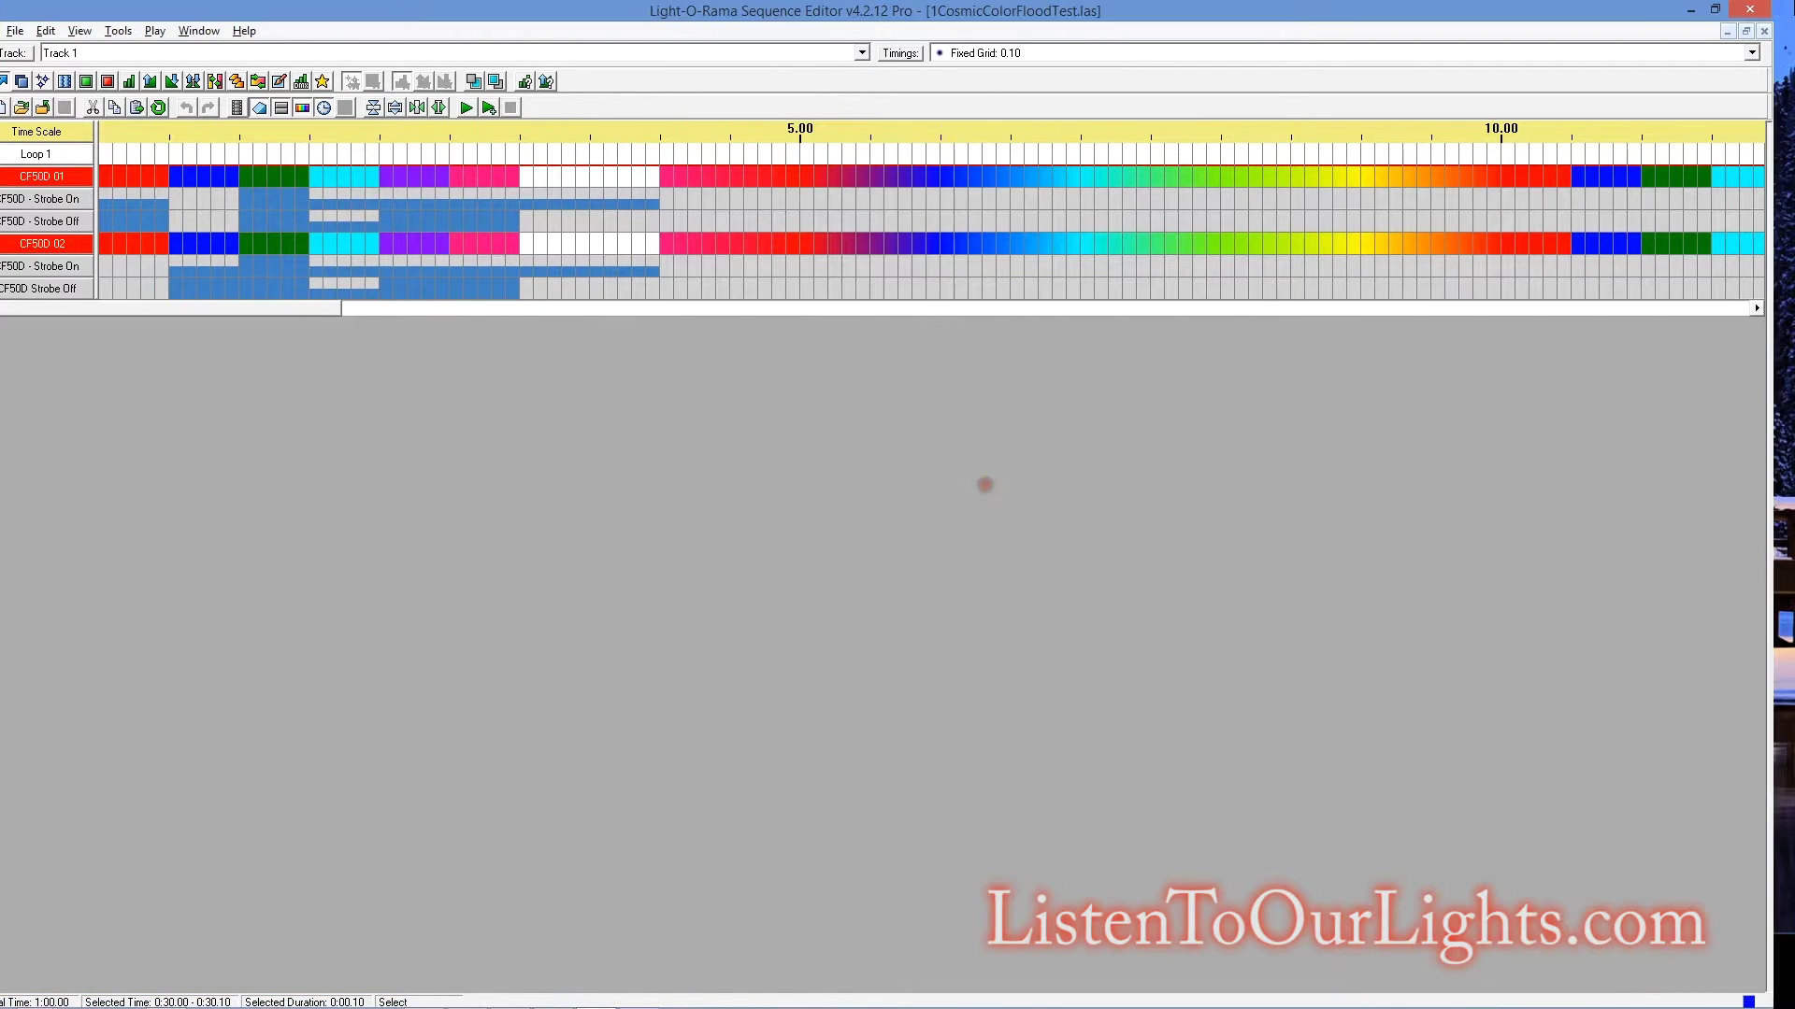
{"action": "left_click", "coordinate": [1749, 9]}
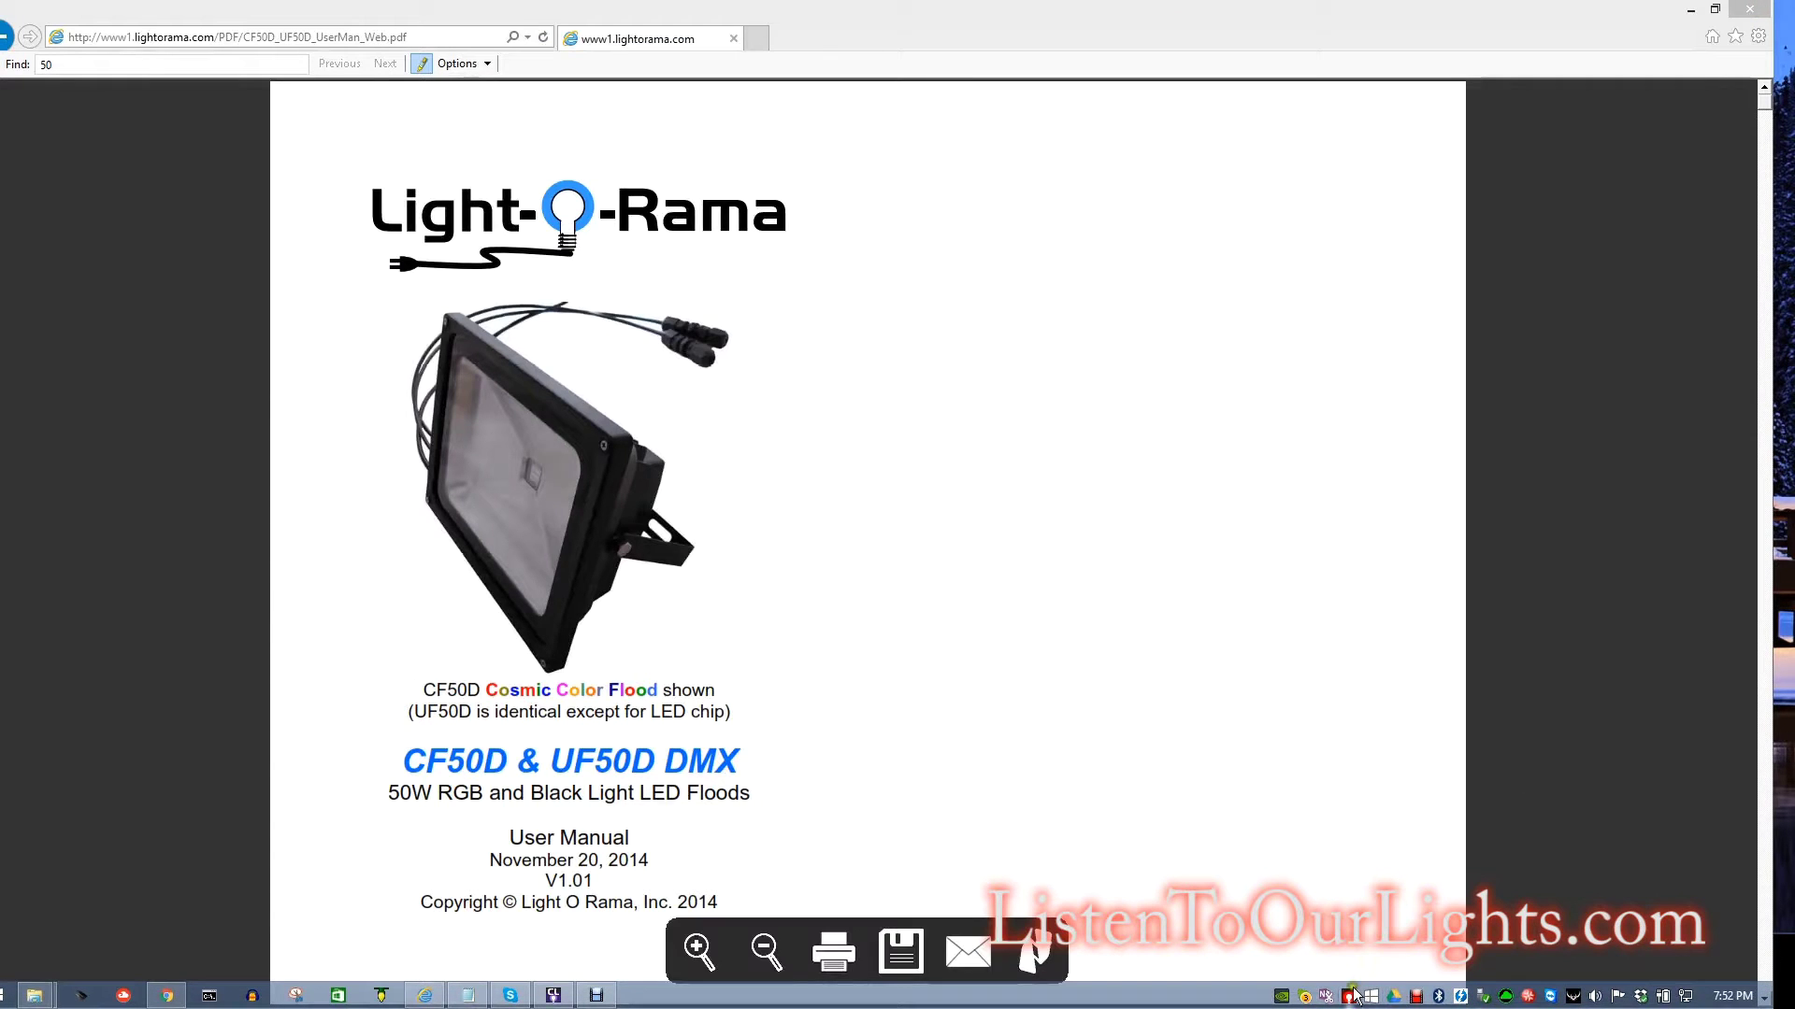
{"action": "right_click", "coordinate": [1351, 997]}
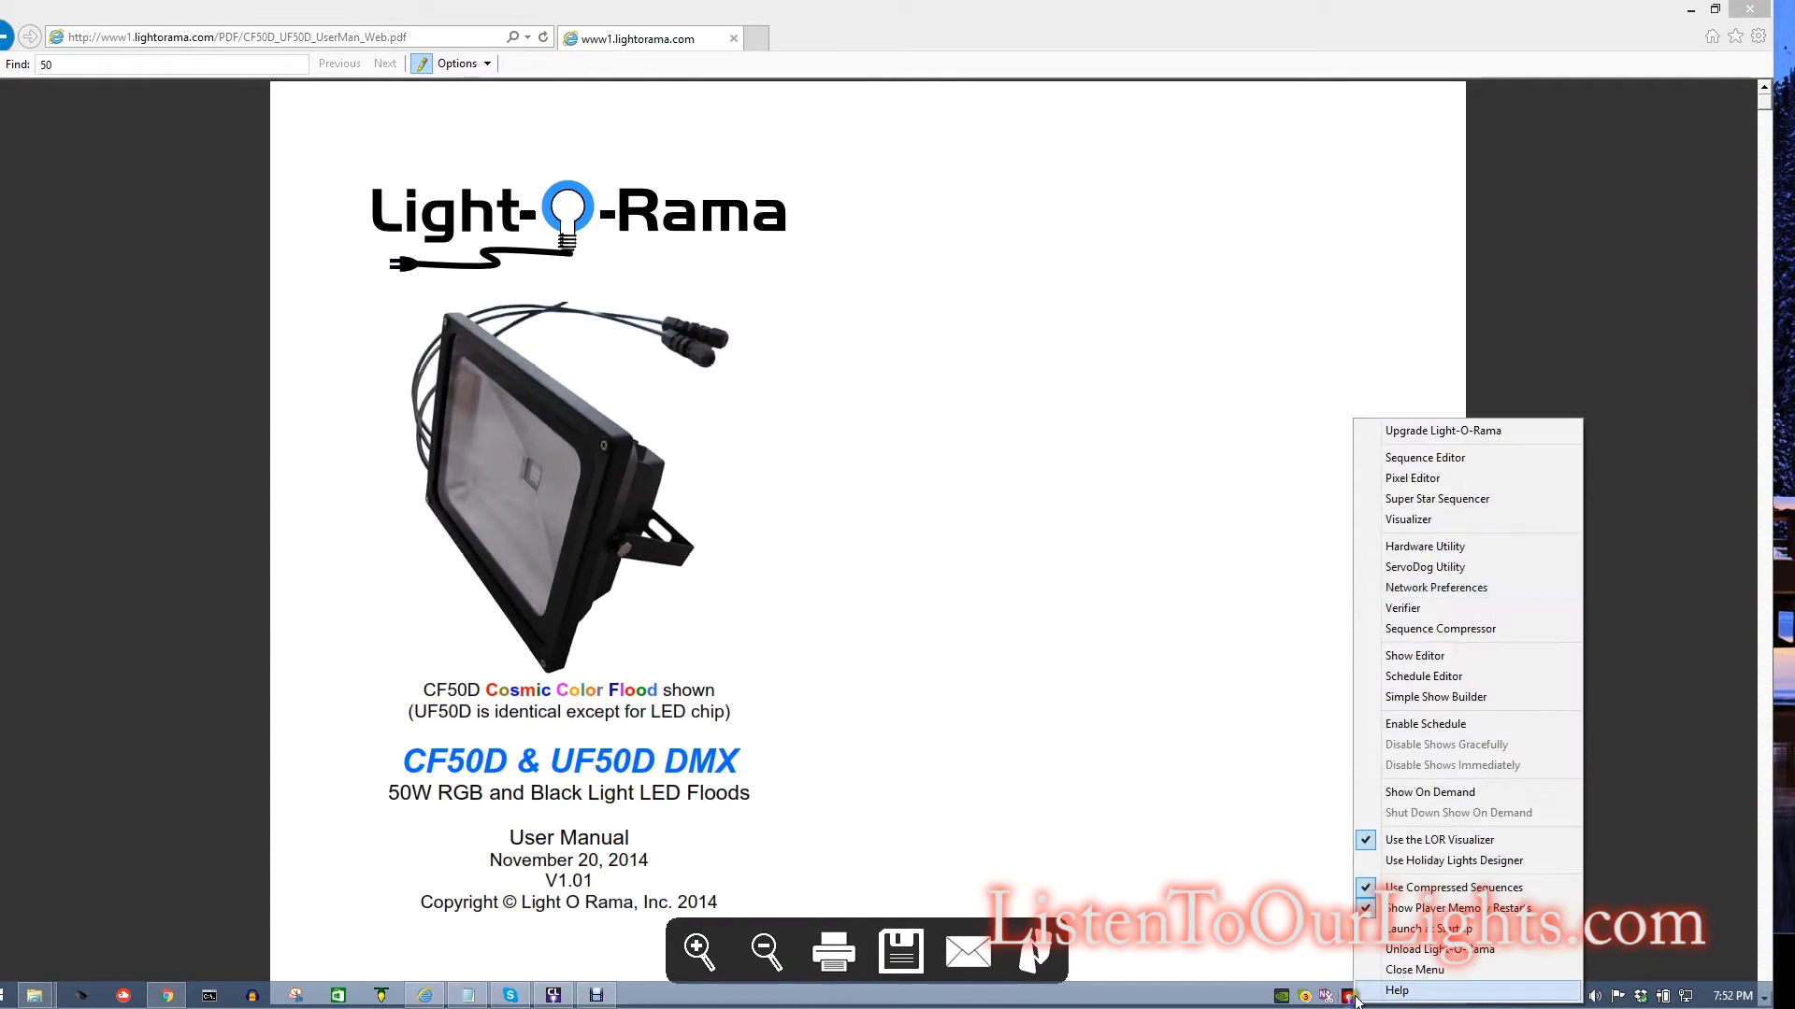
{"action": "left_click", "coordinate": [1461, 547]}
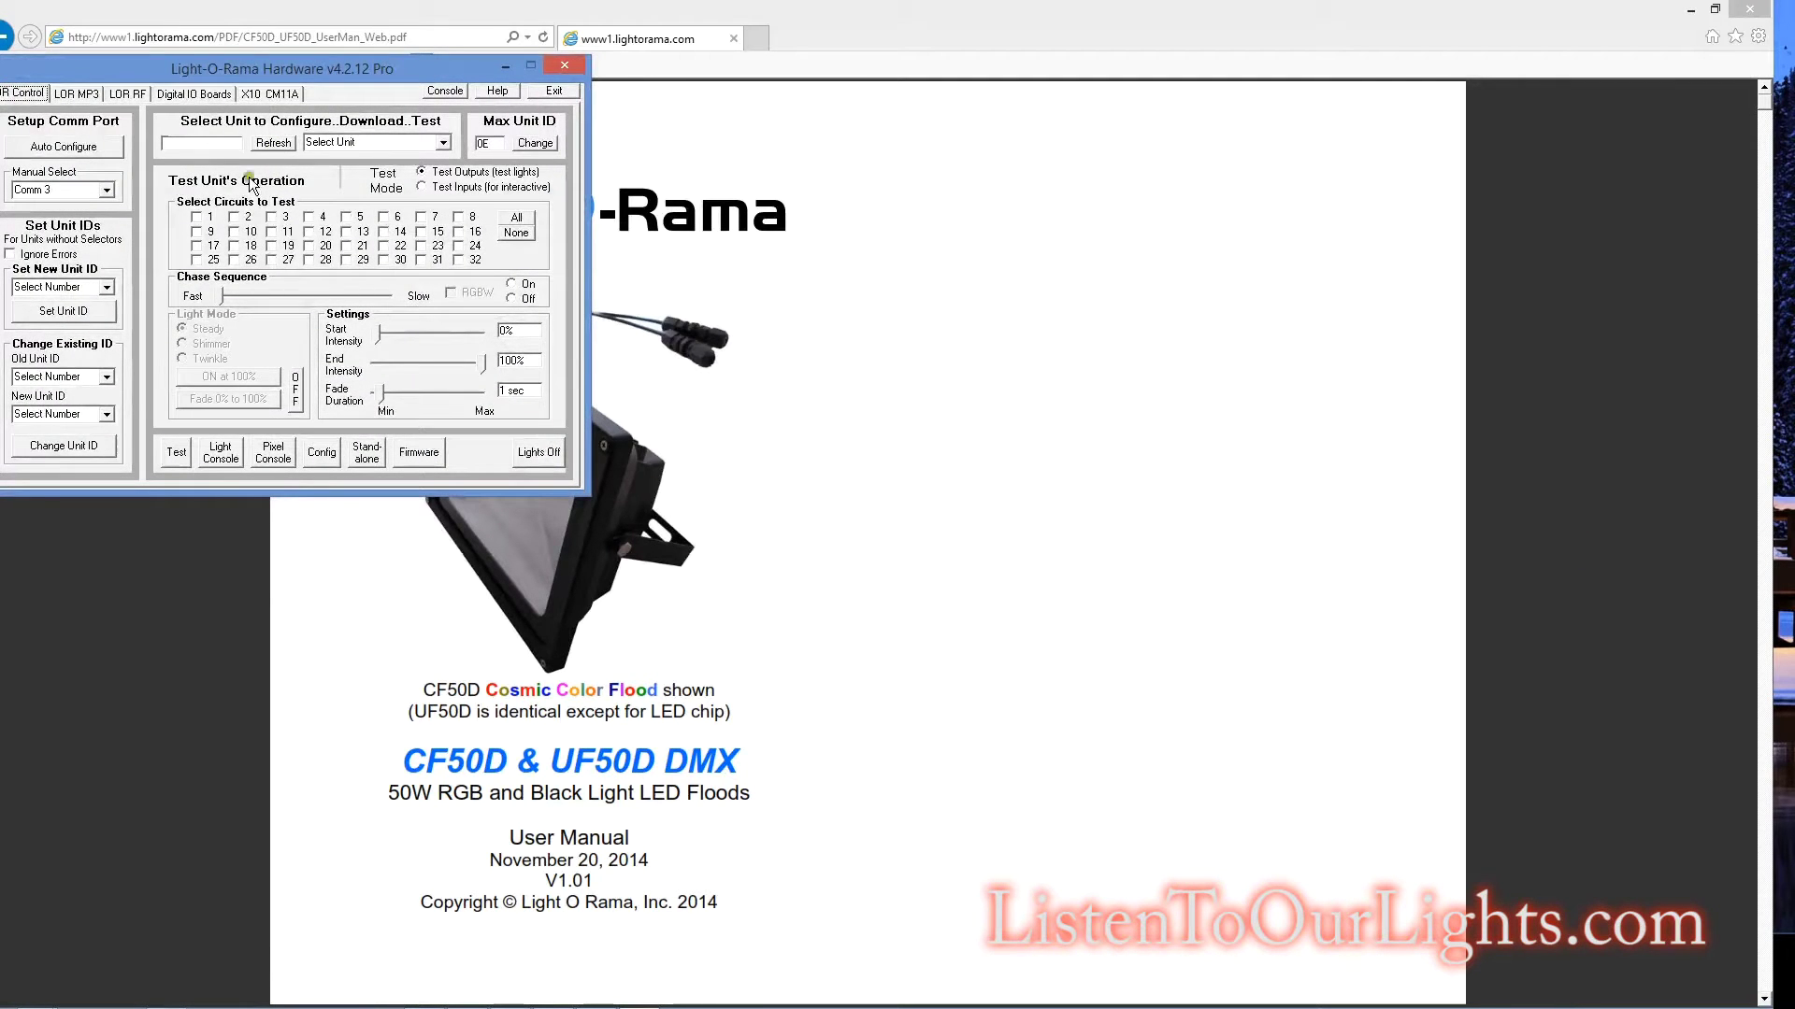
- Auto-configure to detect the adapter on Comm3, then refresh to find unit 02 - F50RGB
{"action": "left_click", "coordinate": [63, 147]}
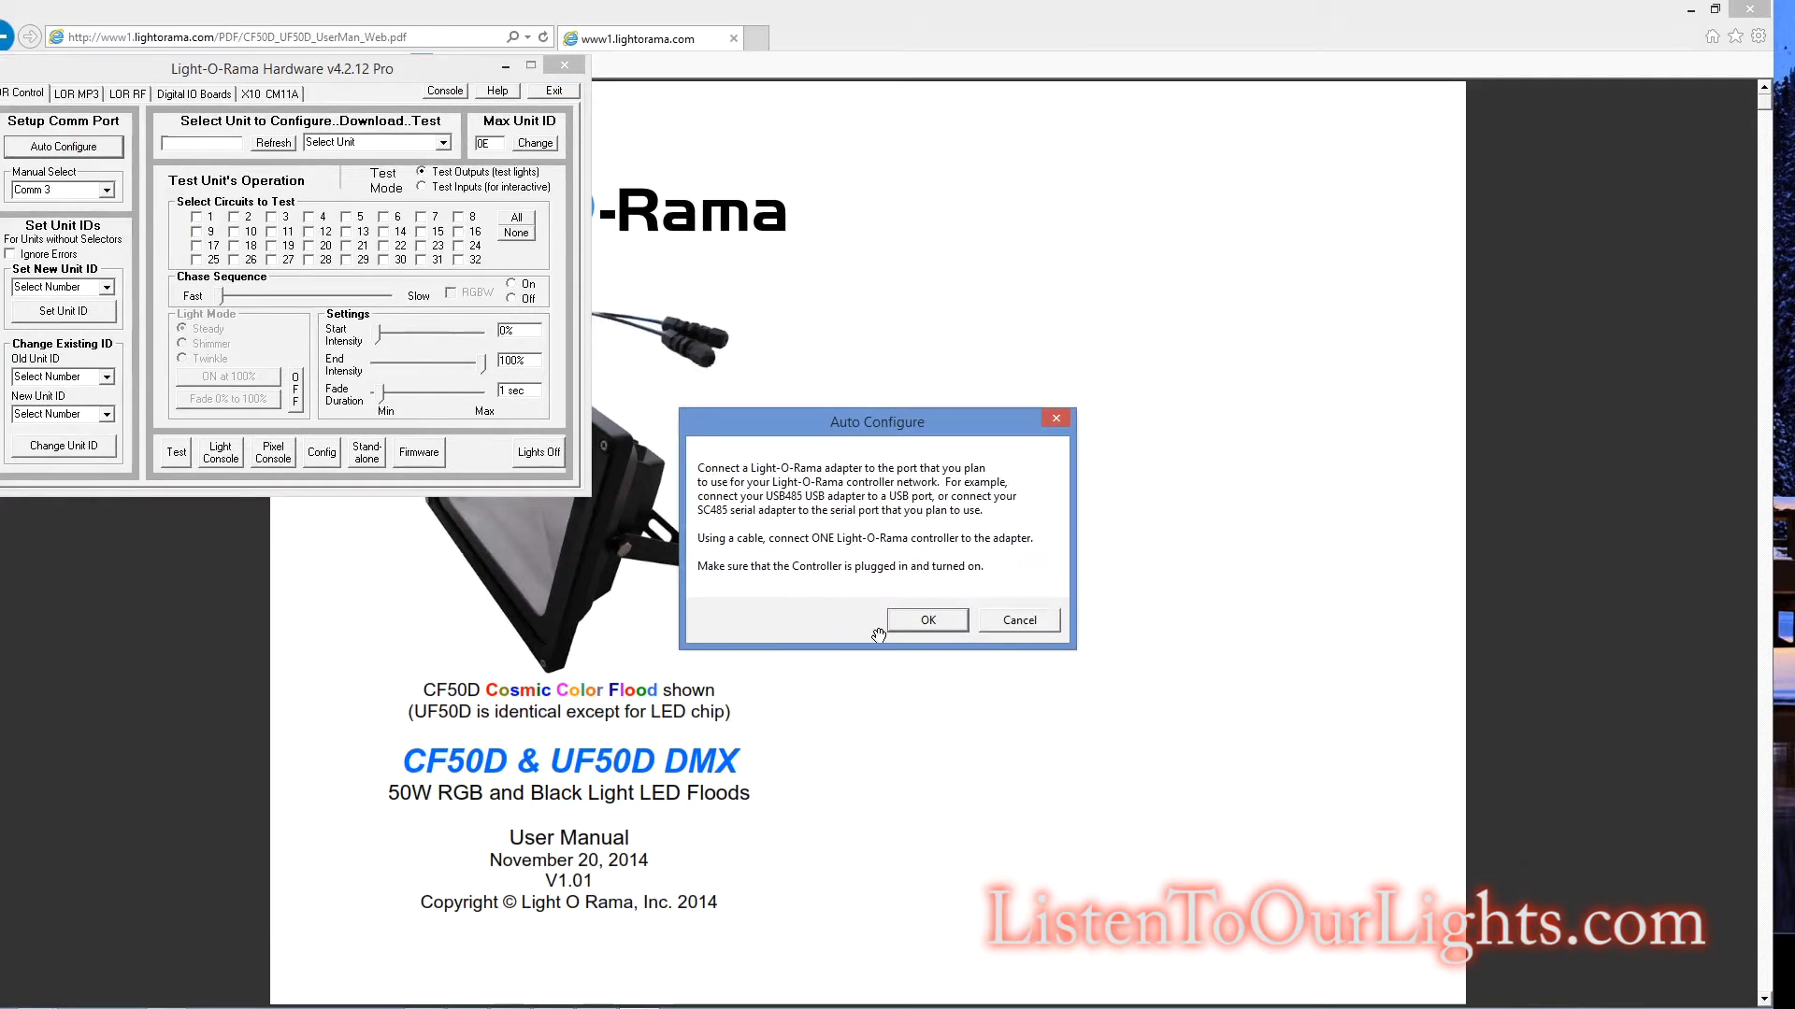
{"action": "left_click", "coordinate": [944, 622]}
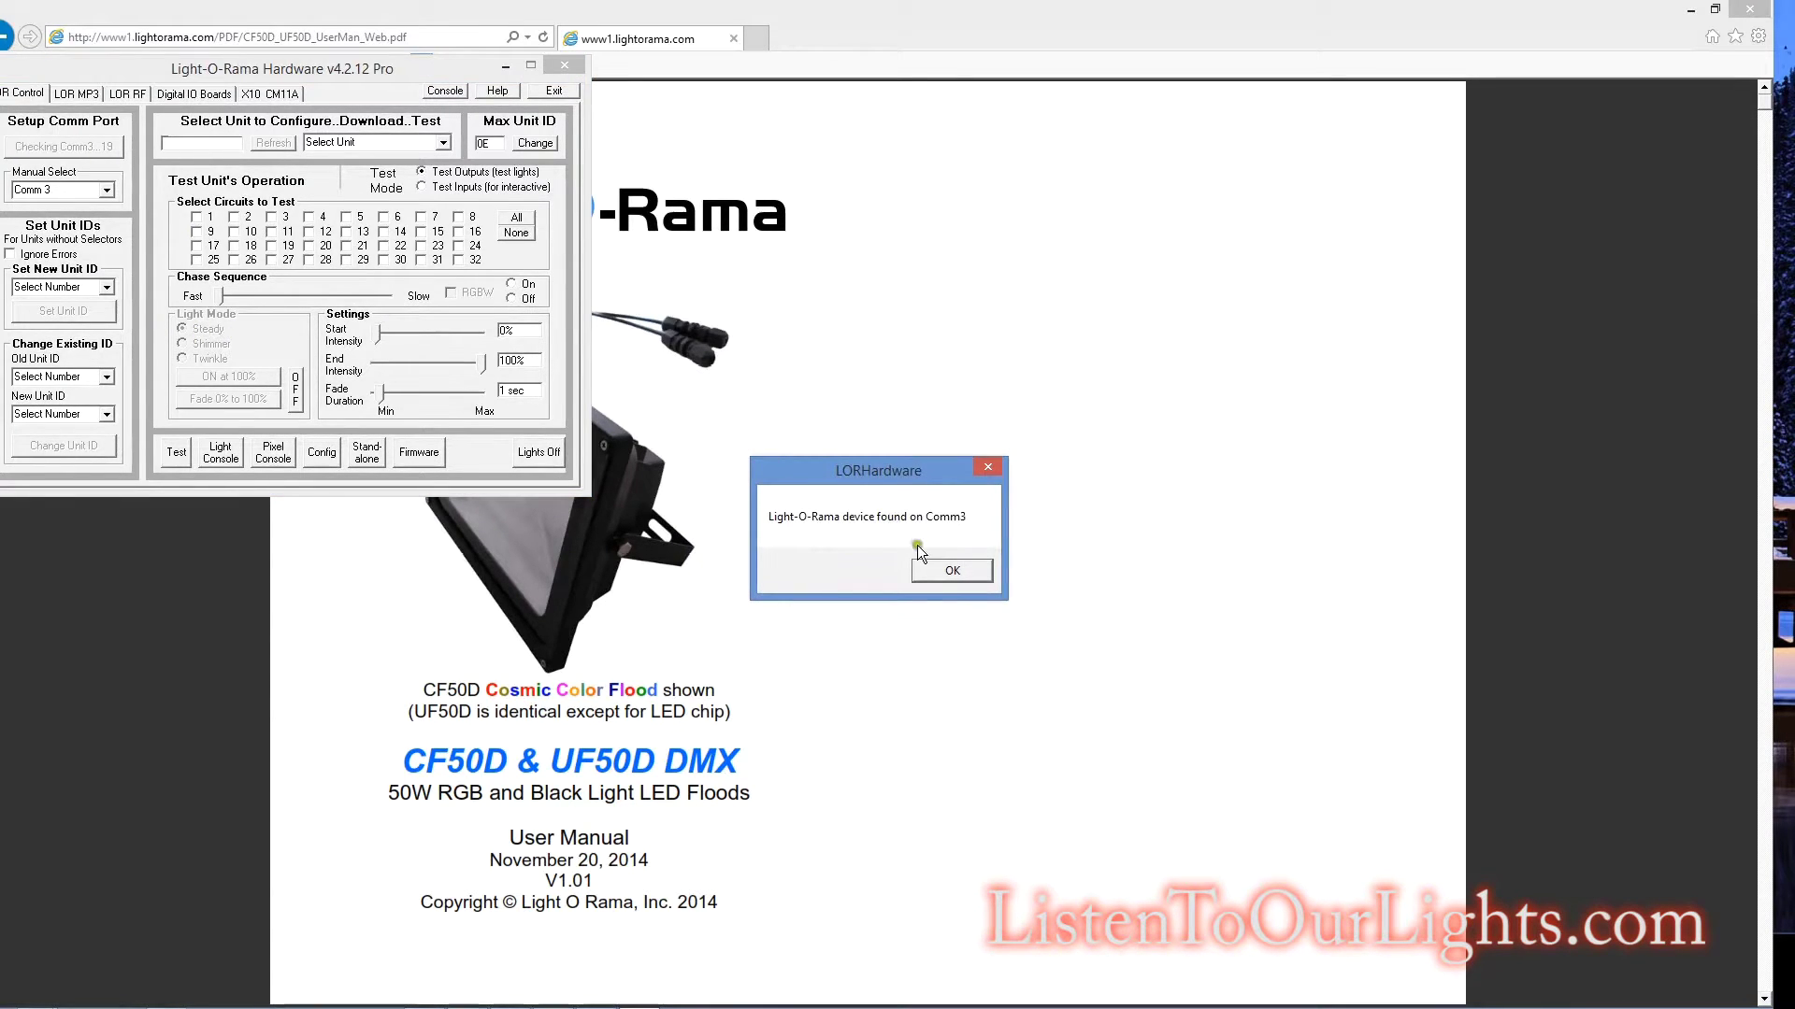
{"action": "left_click", "coordinate": [934, 572]}
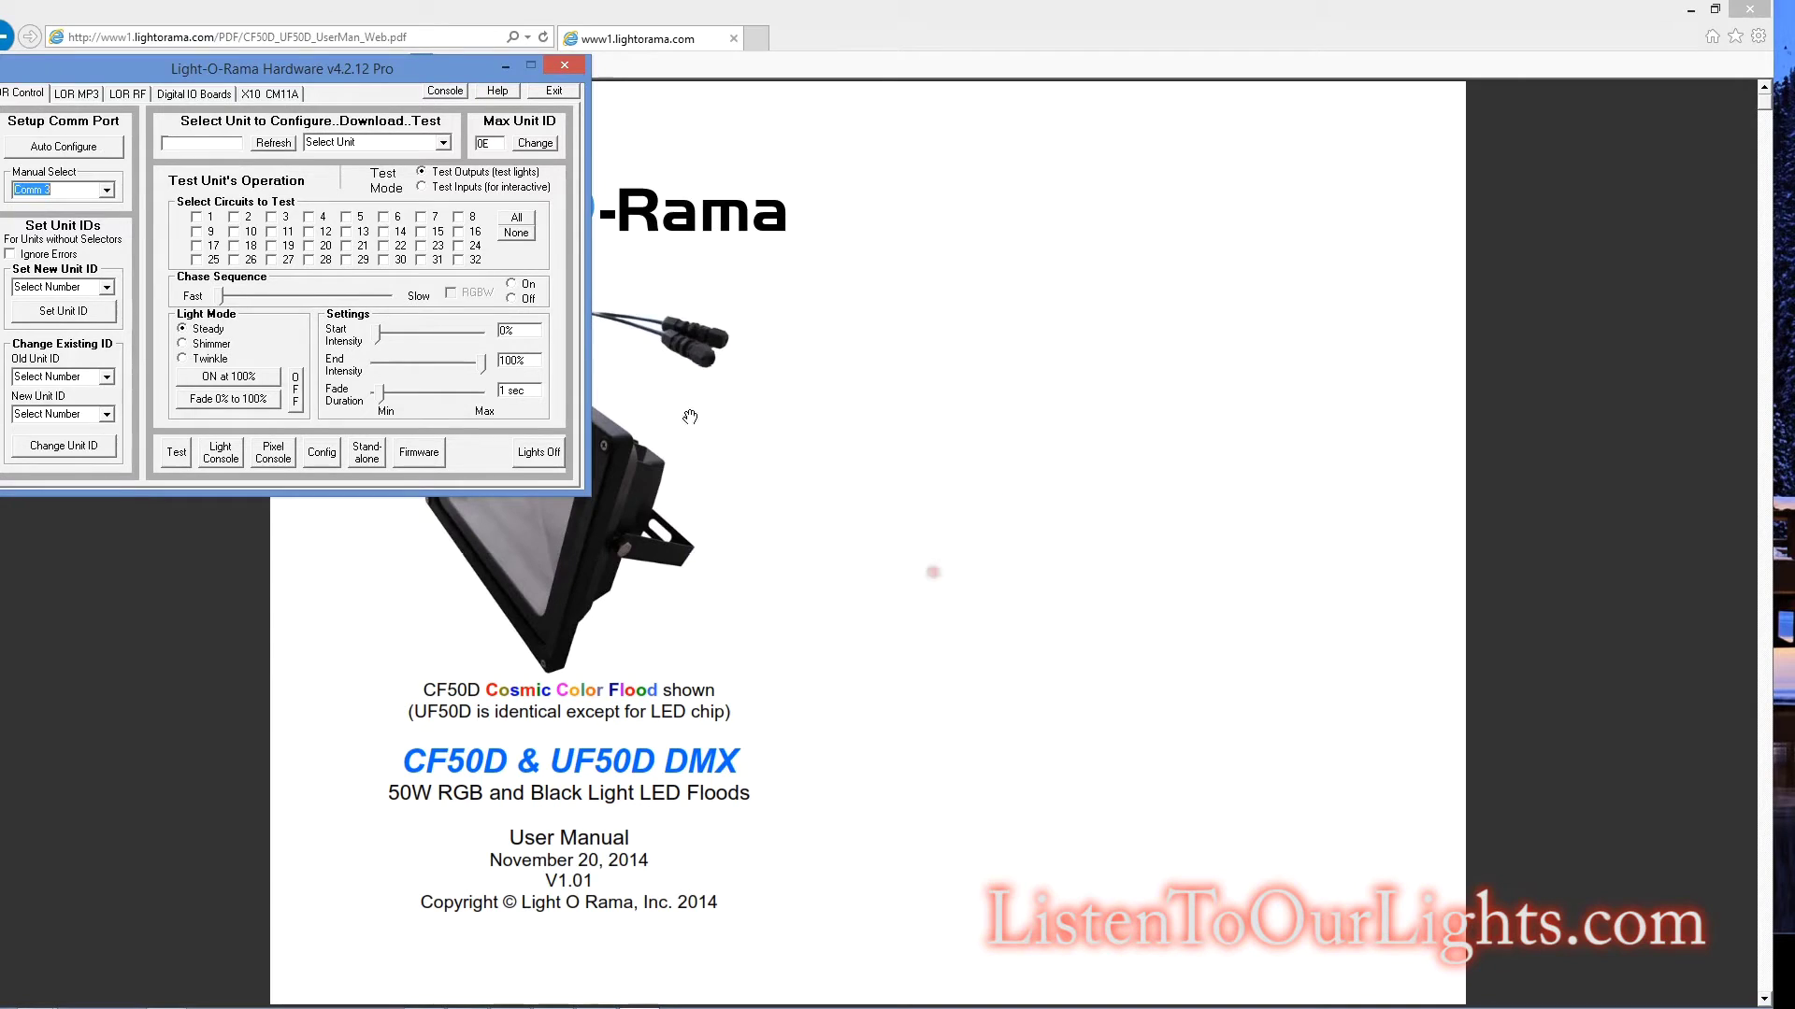
{"action": "left_click", "coordinate": [271, 143]}
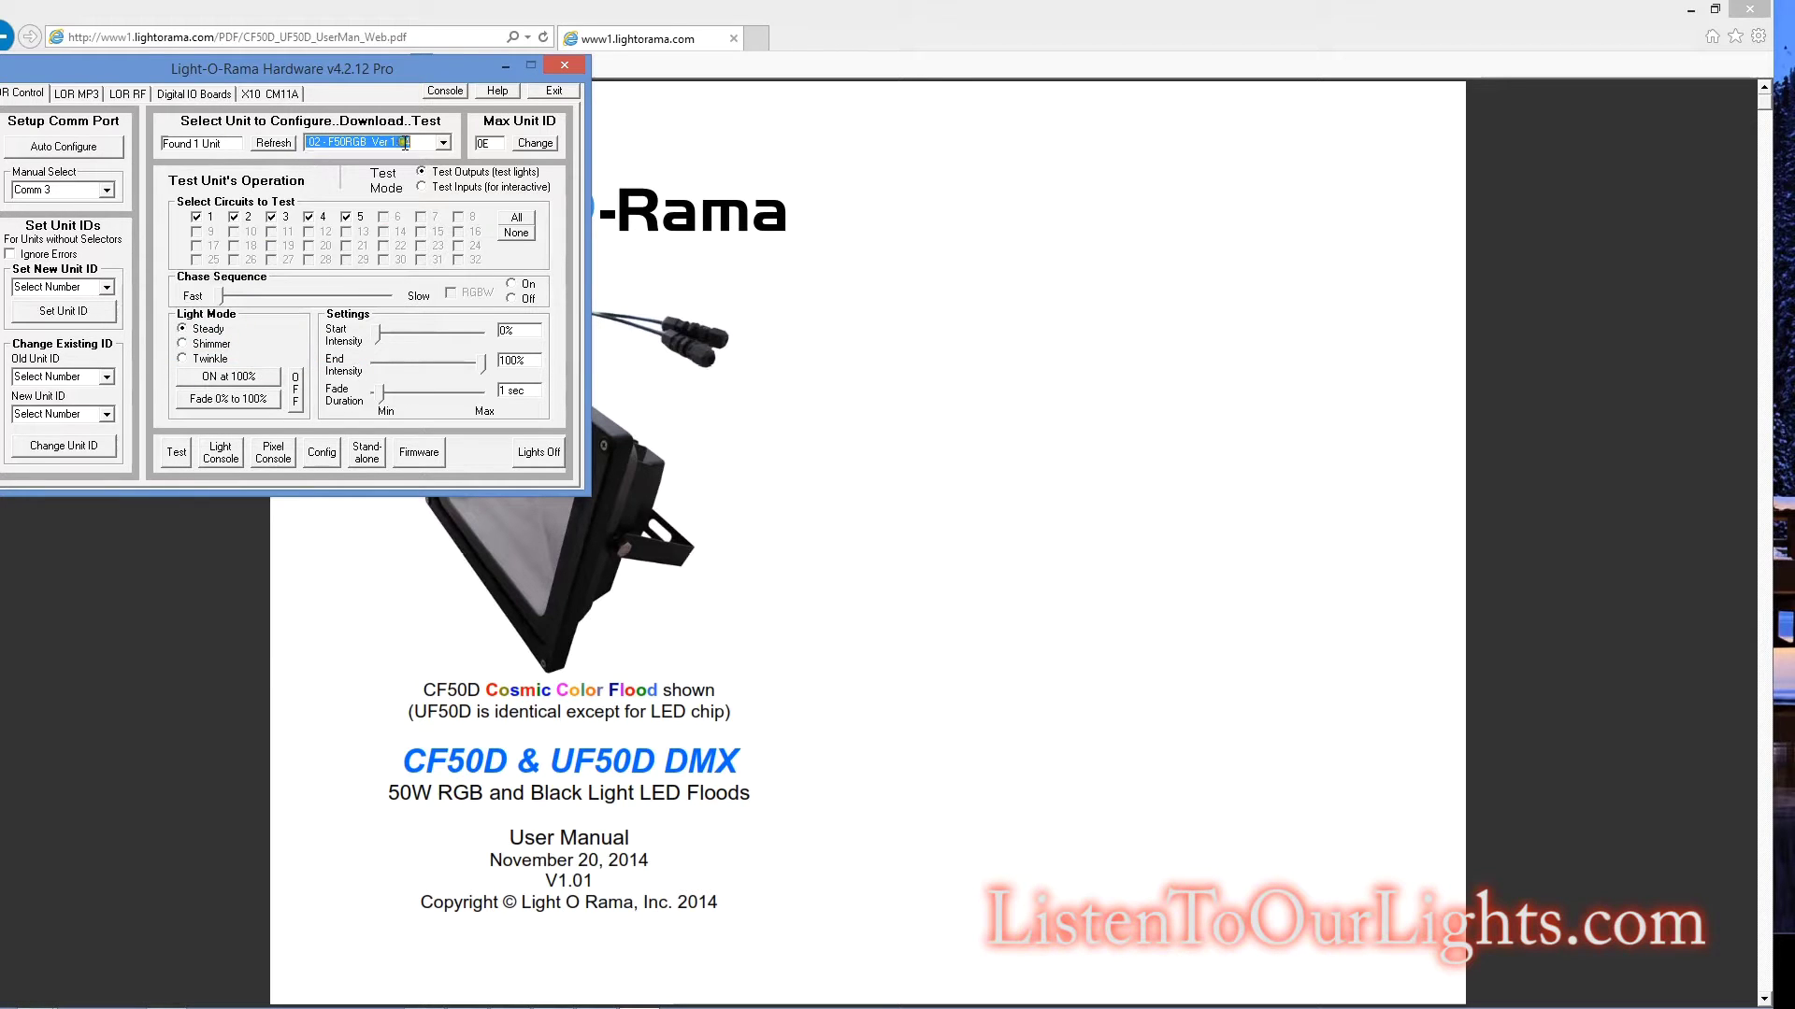
- Choose unit 01 - F50RGB Ver 1.04 from the Select Unit list
{"action": "left_click", "coordinate": [444, 143]}
{"action": "left_click", "coordinate": [447, 148]}
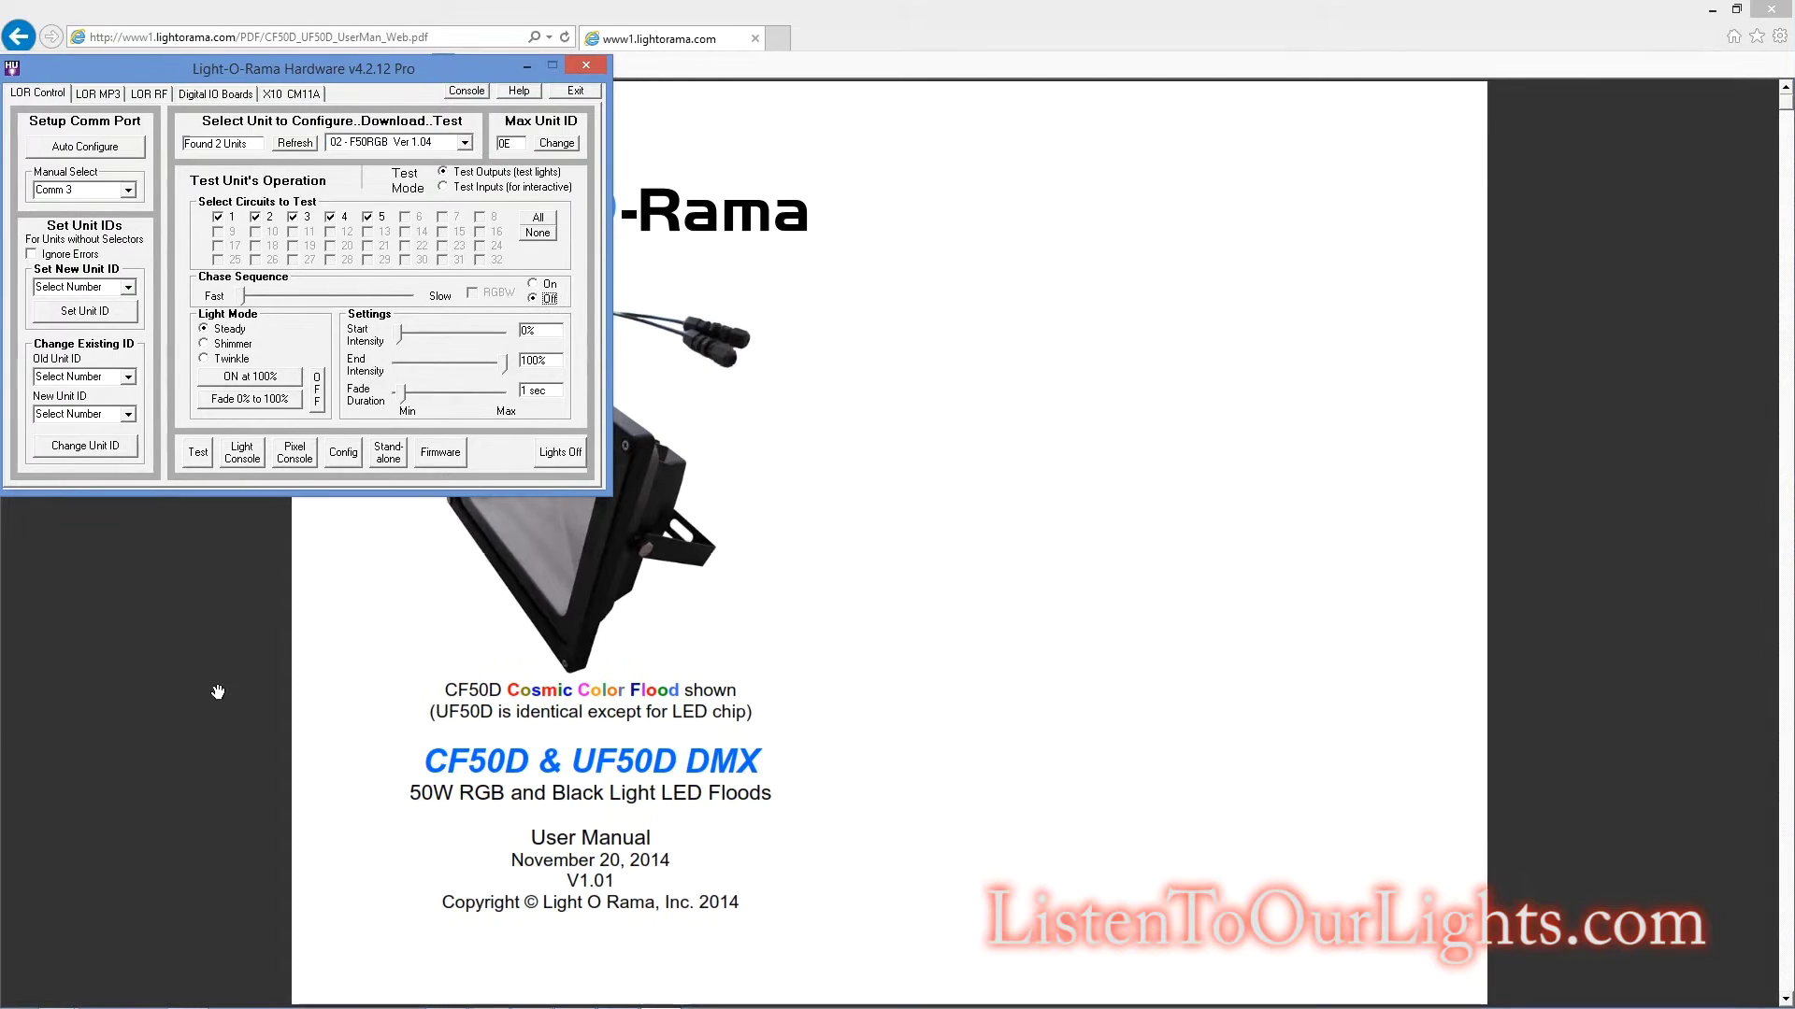
{"action": "left_click", "coordinate": [465, 147]}
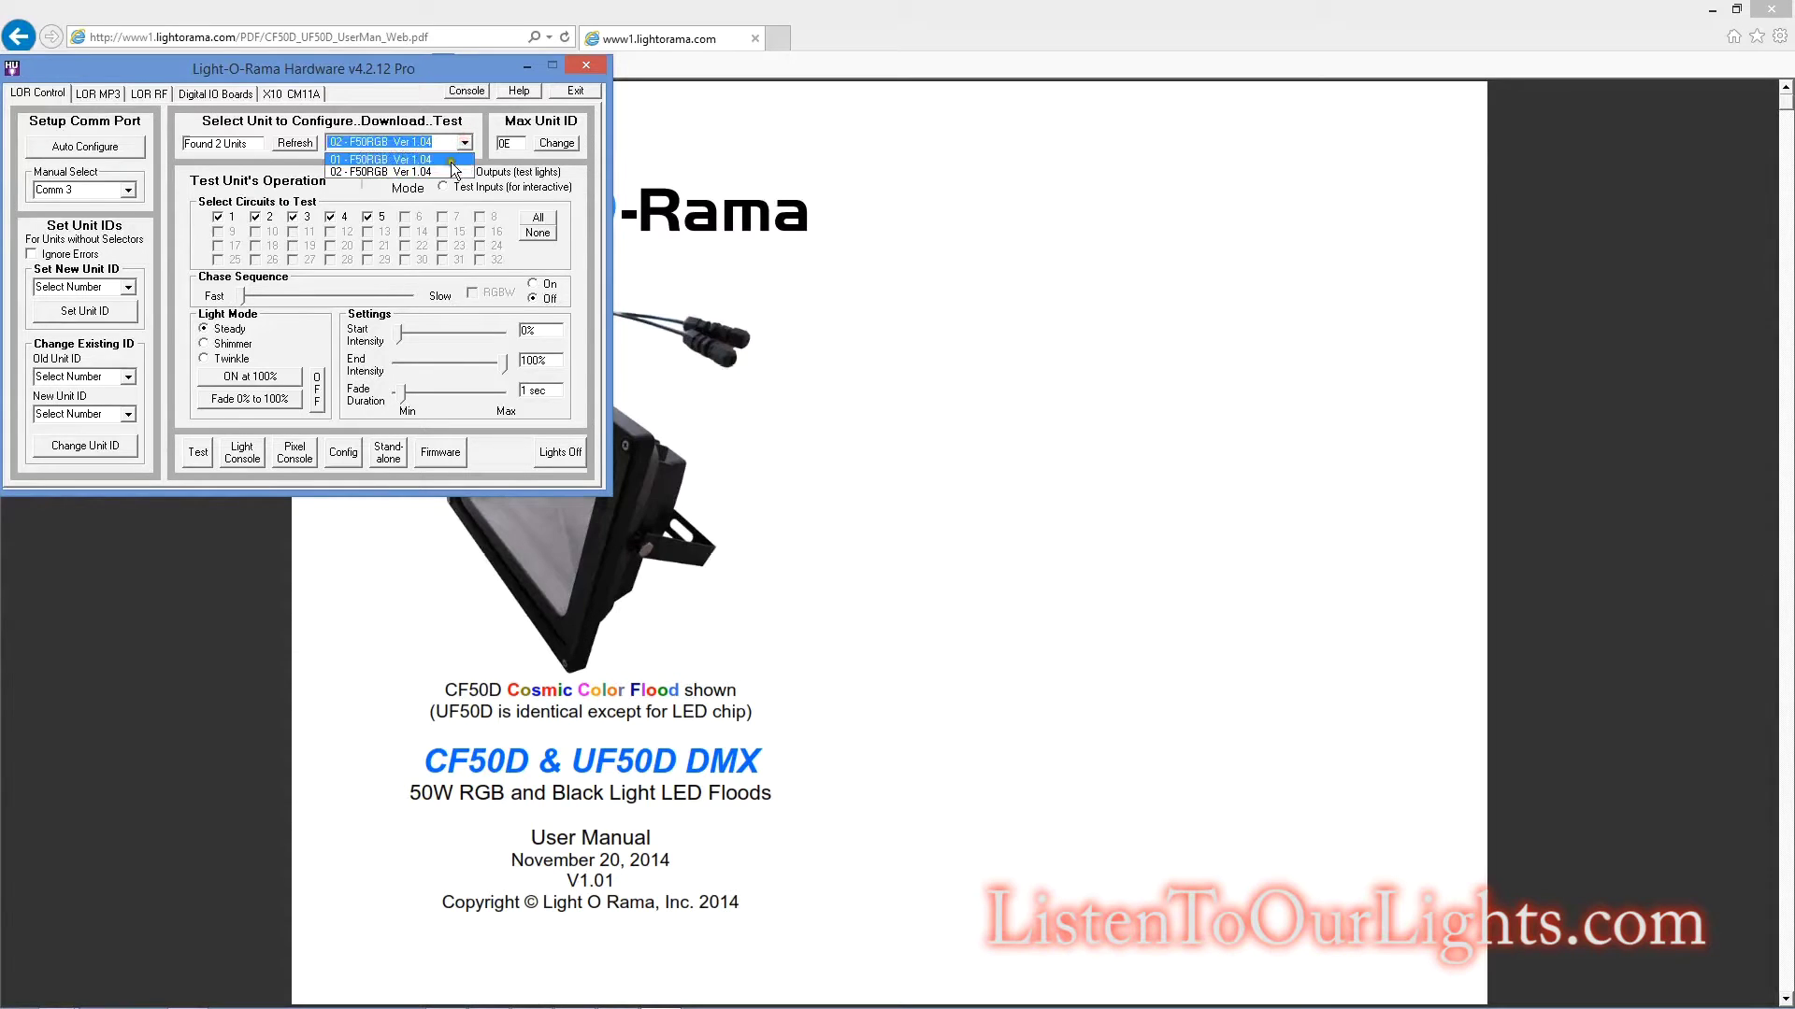
{"action": "left_click", "coordinate": [450, 157]}
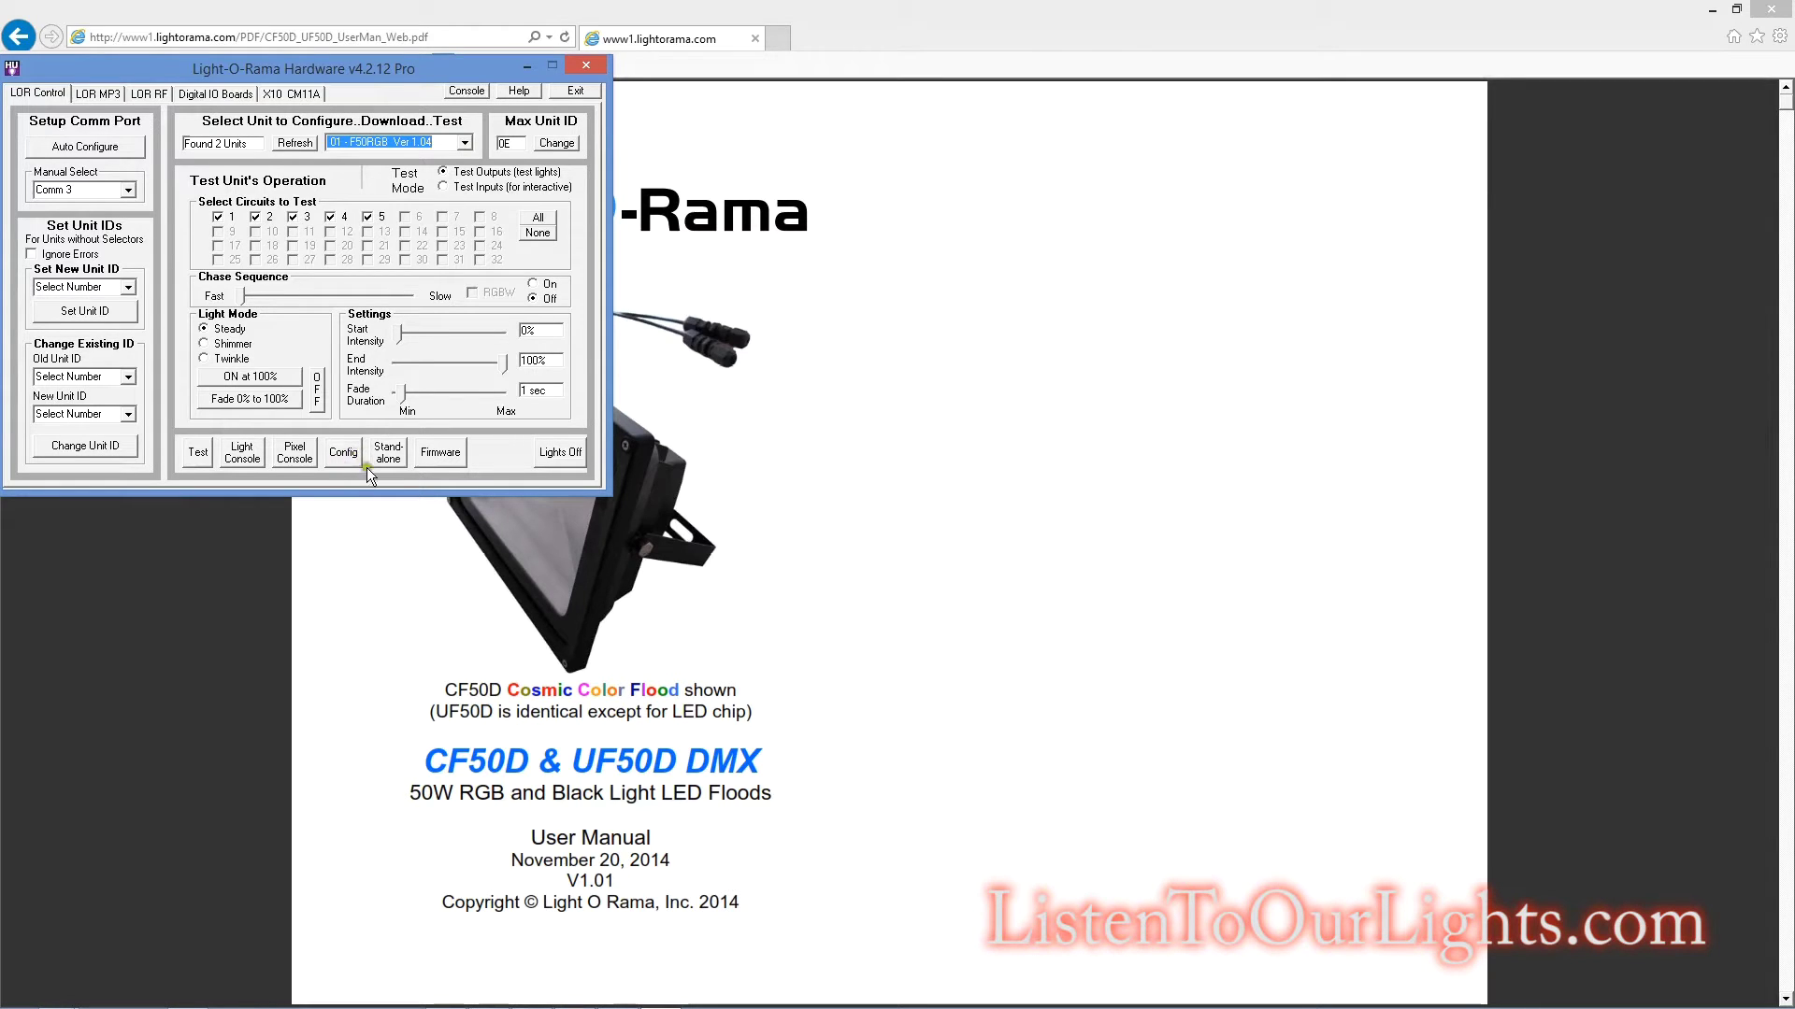
- Load 1CosmicColorFloodTest.las from the Sequences folder into the Standalone Sequence Downloader
{"action": "left_click", "coordinate": [388, 454]}
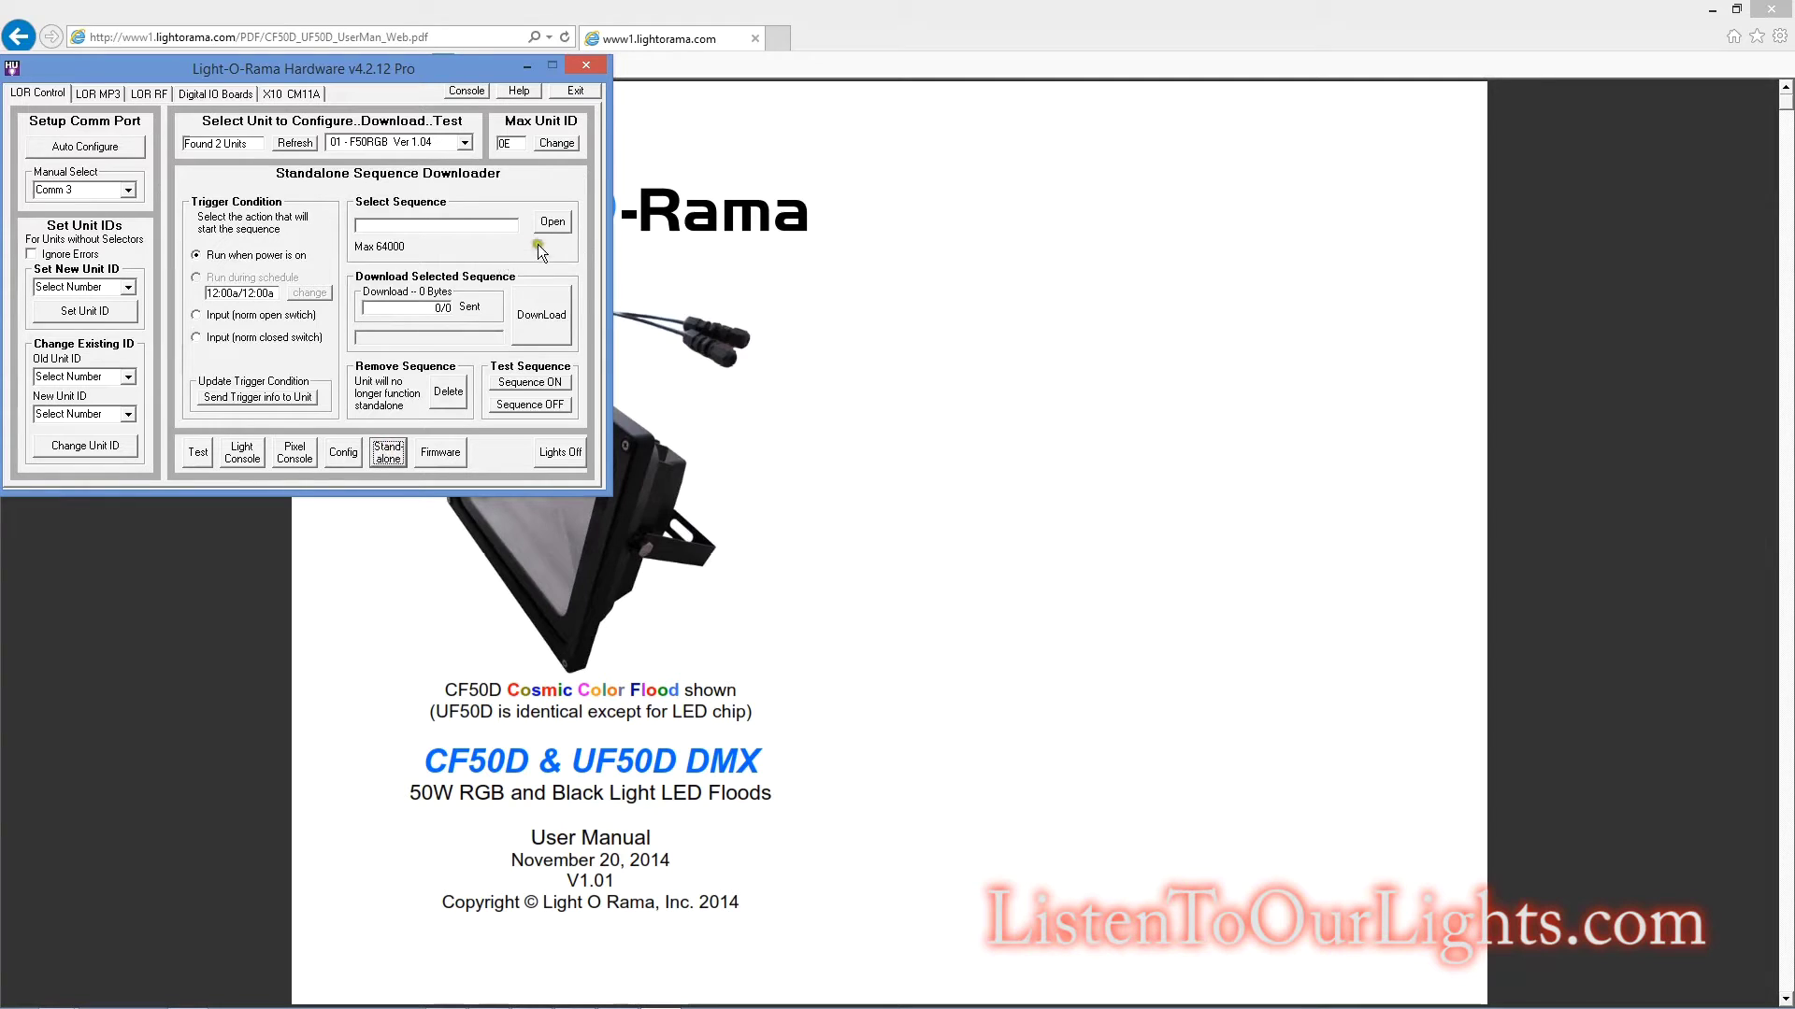
{"action": "left_click", "coordinate": [552, 222]}
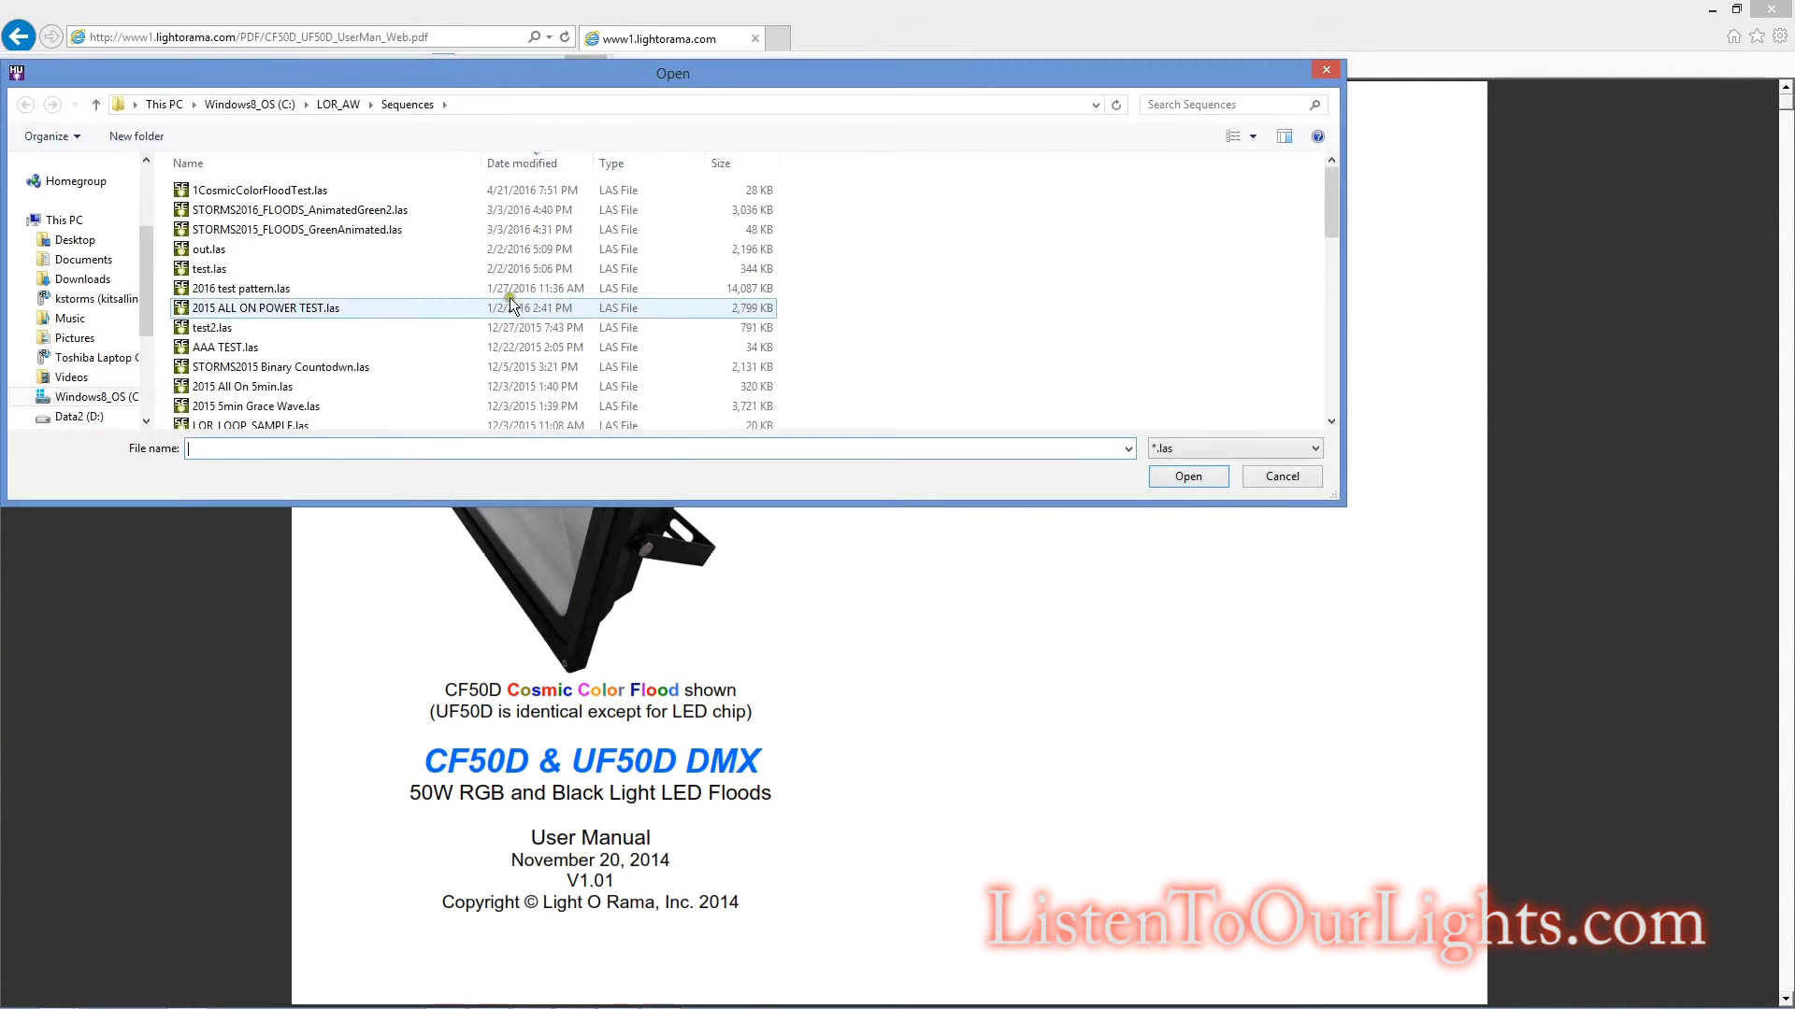
{"action": "left_click", "coordinate": [280, 190]}
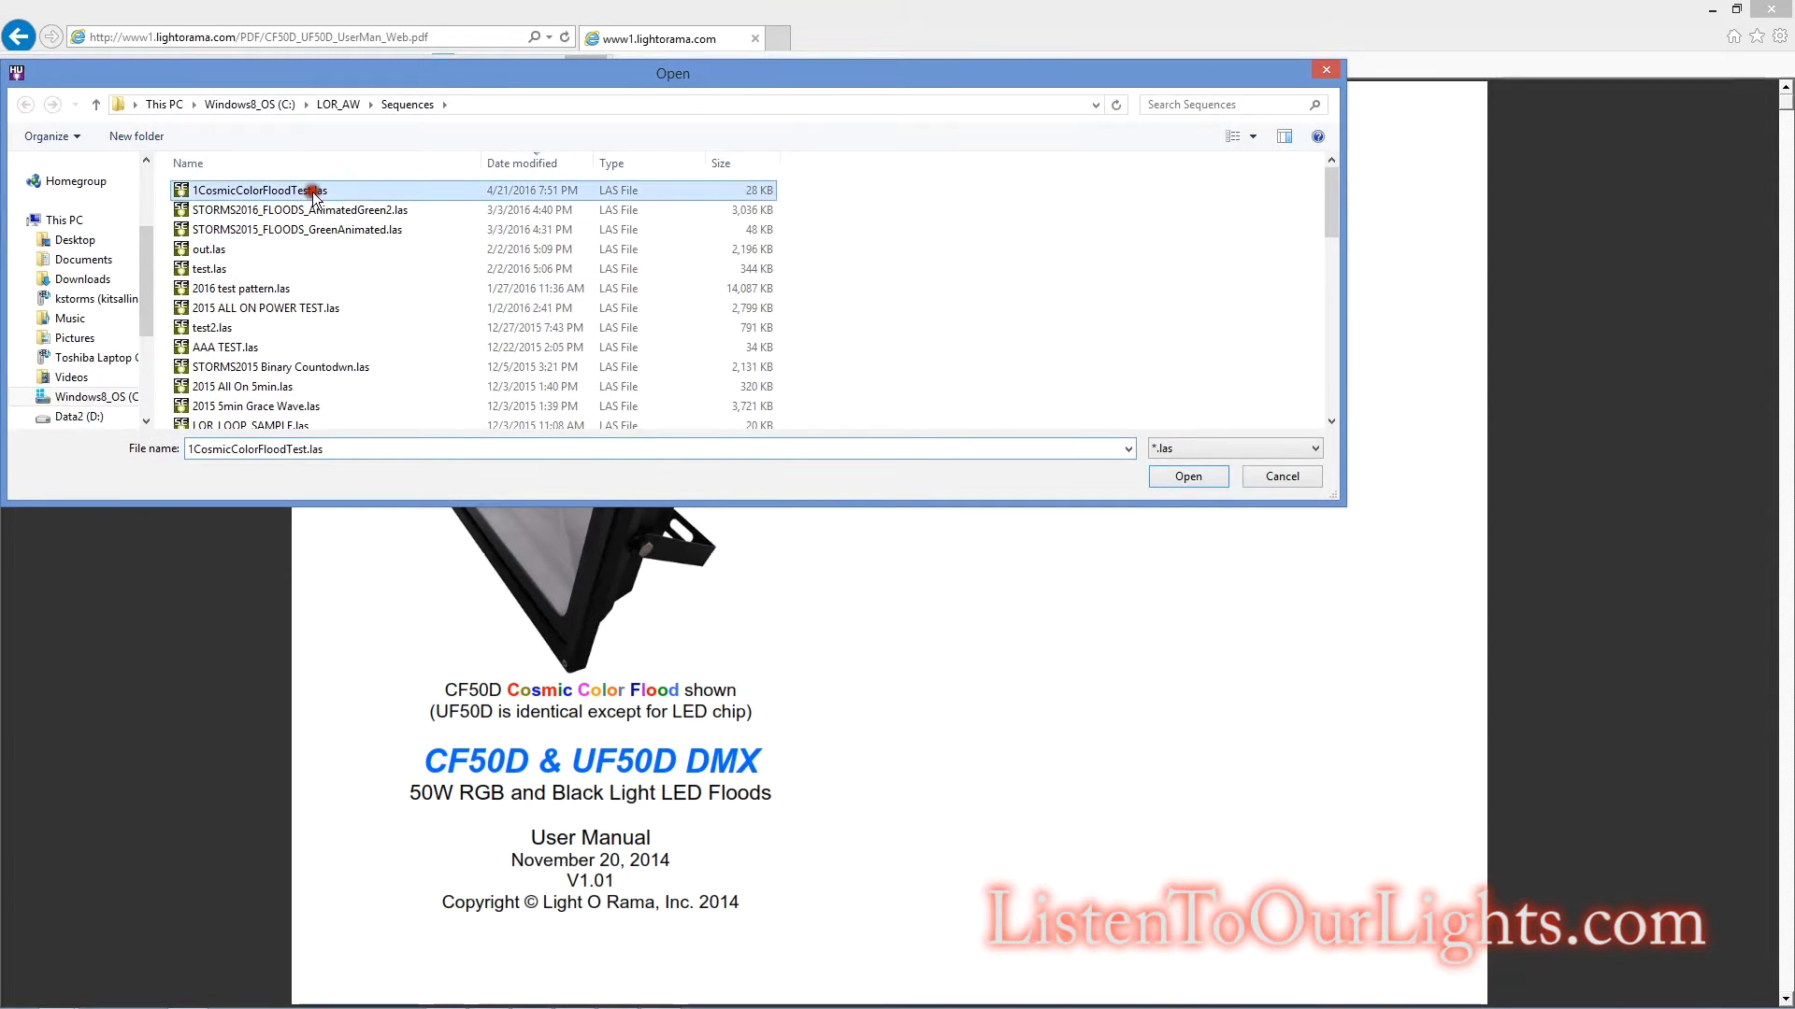
{"action": "left_click", "coordinate": [1202, 480]}
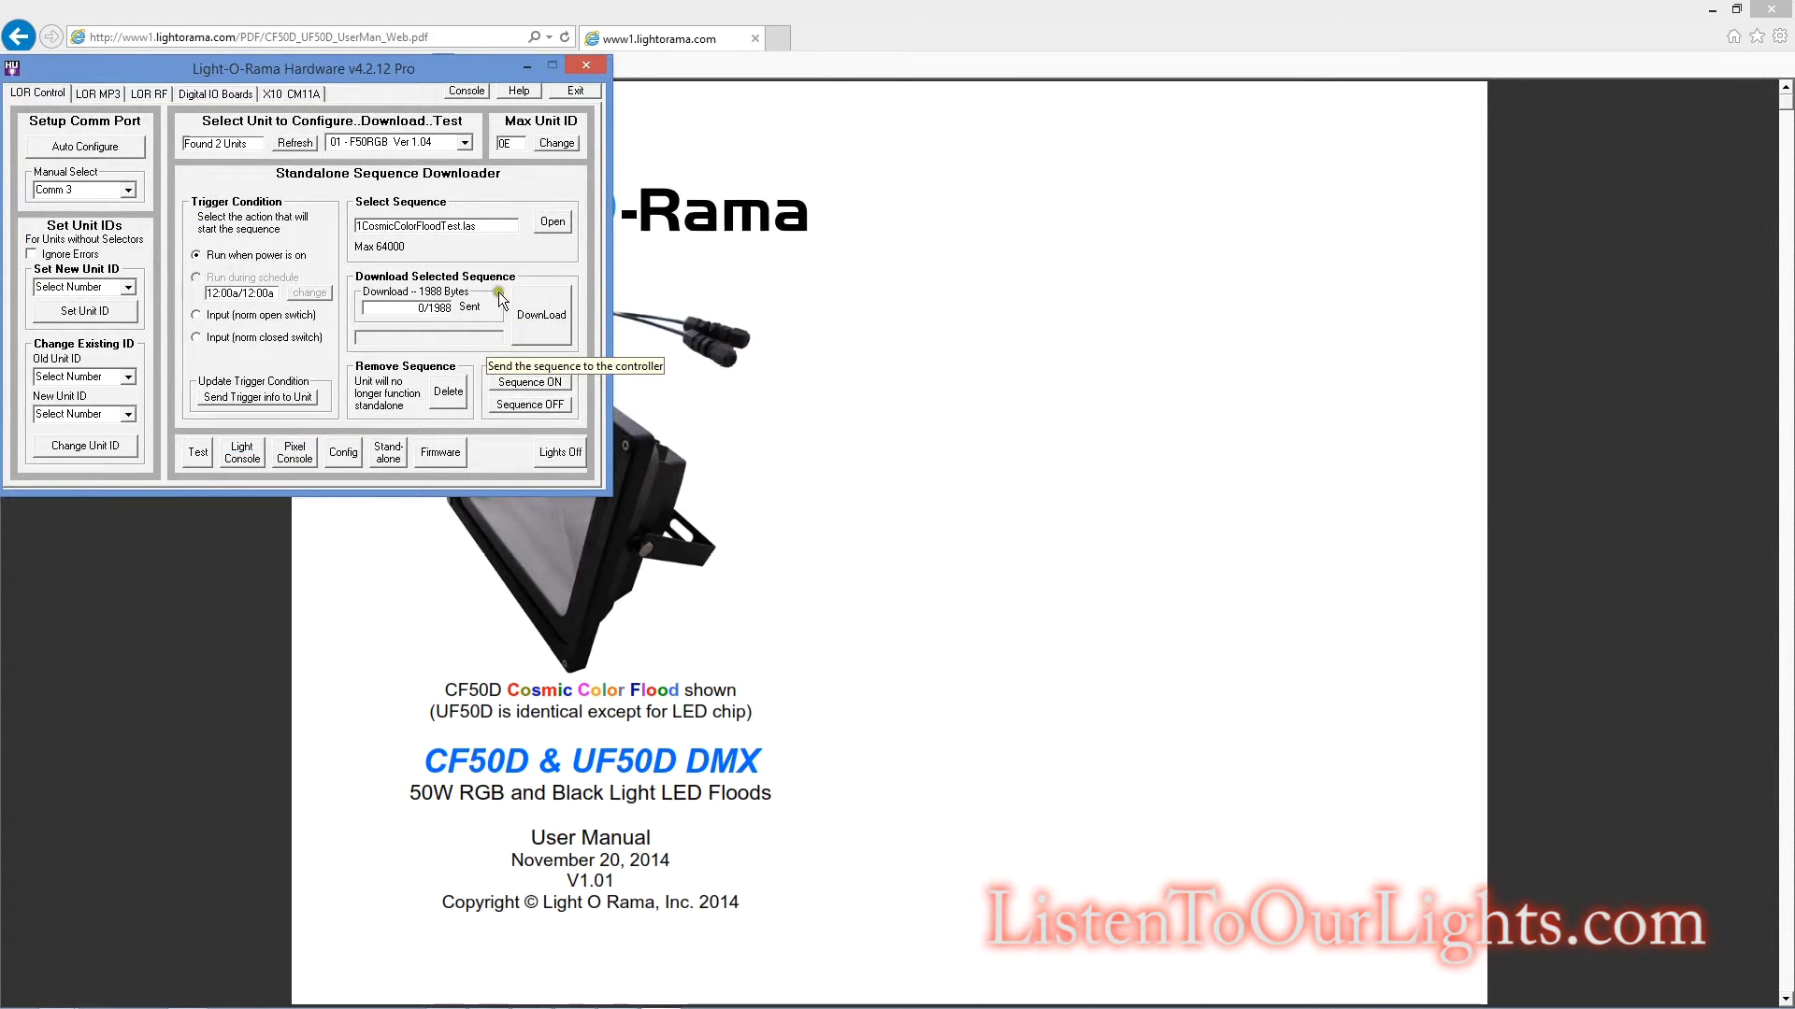
- Download the sequence to unit 01 and send its run-at-power-on trigger
{"action": "left_click", "coordinate": [540, 318]}
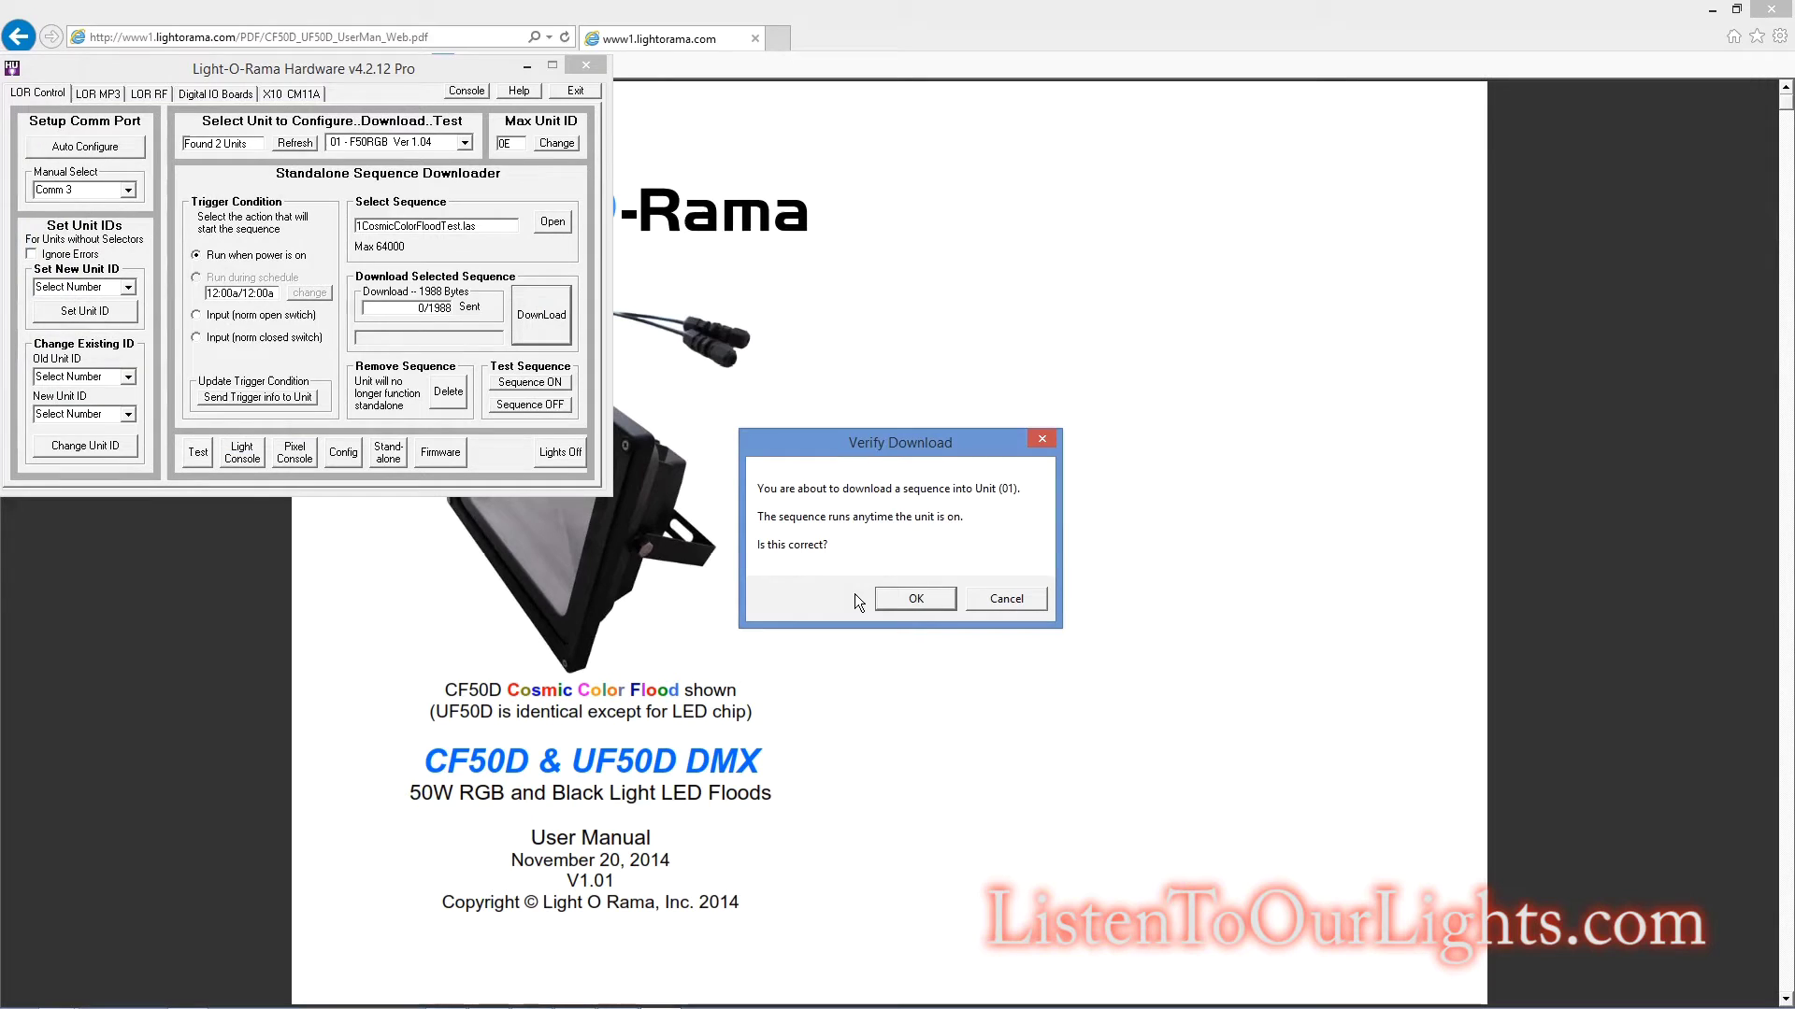
{"action": "left_click", "coordinate": [905, 596]}
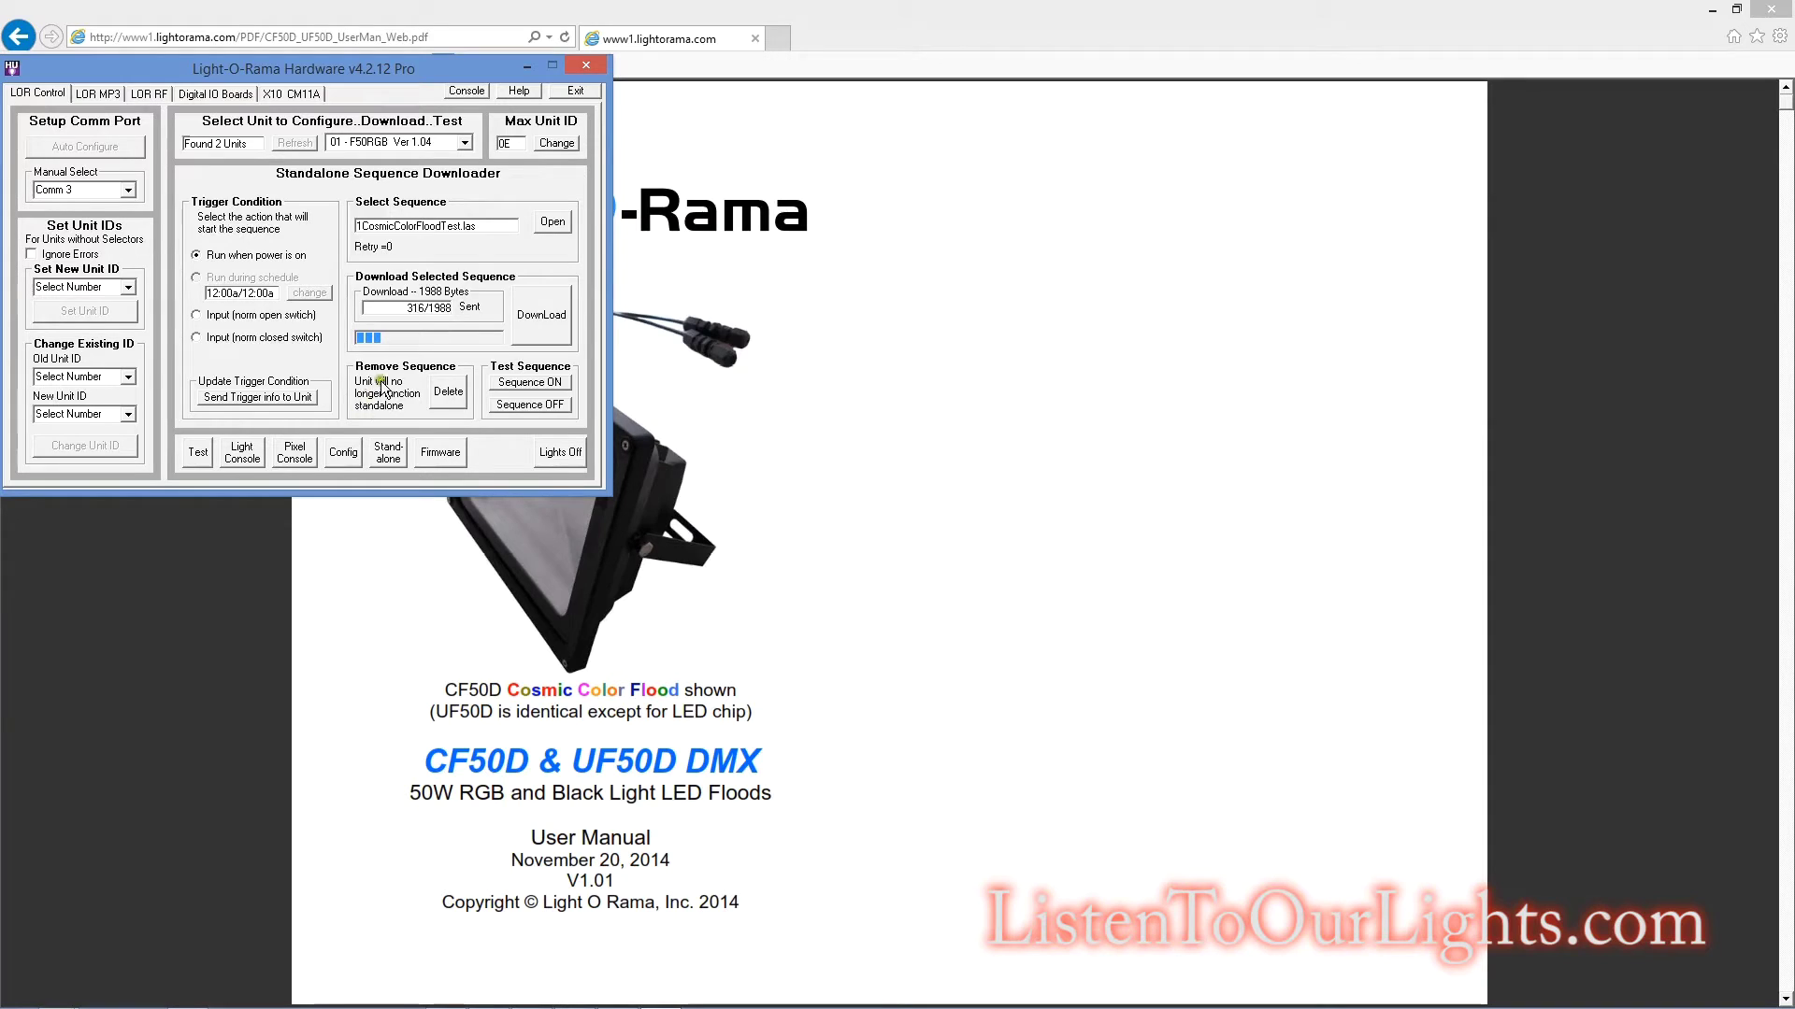
{"action": "left_click", "coordinate": [435, 392]}
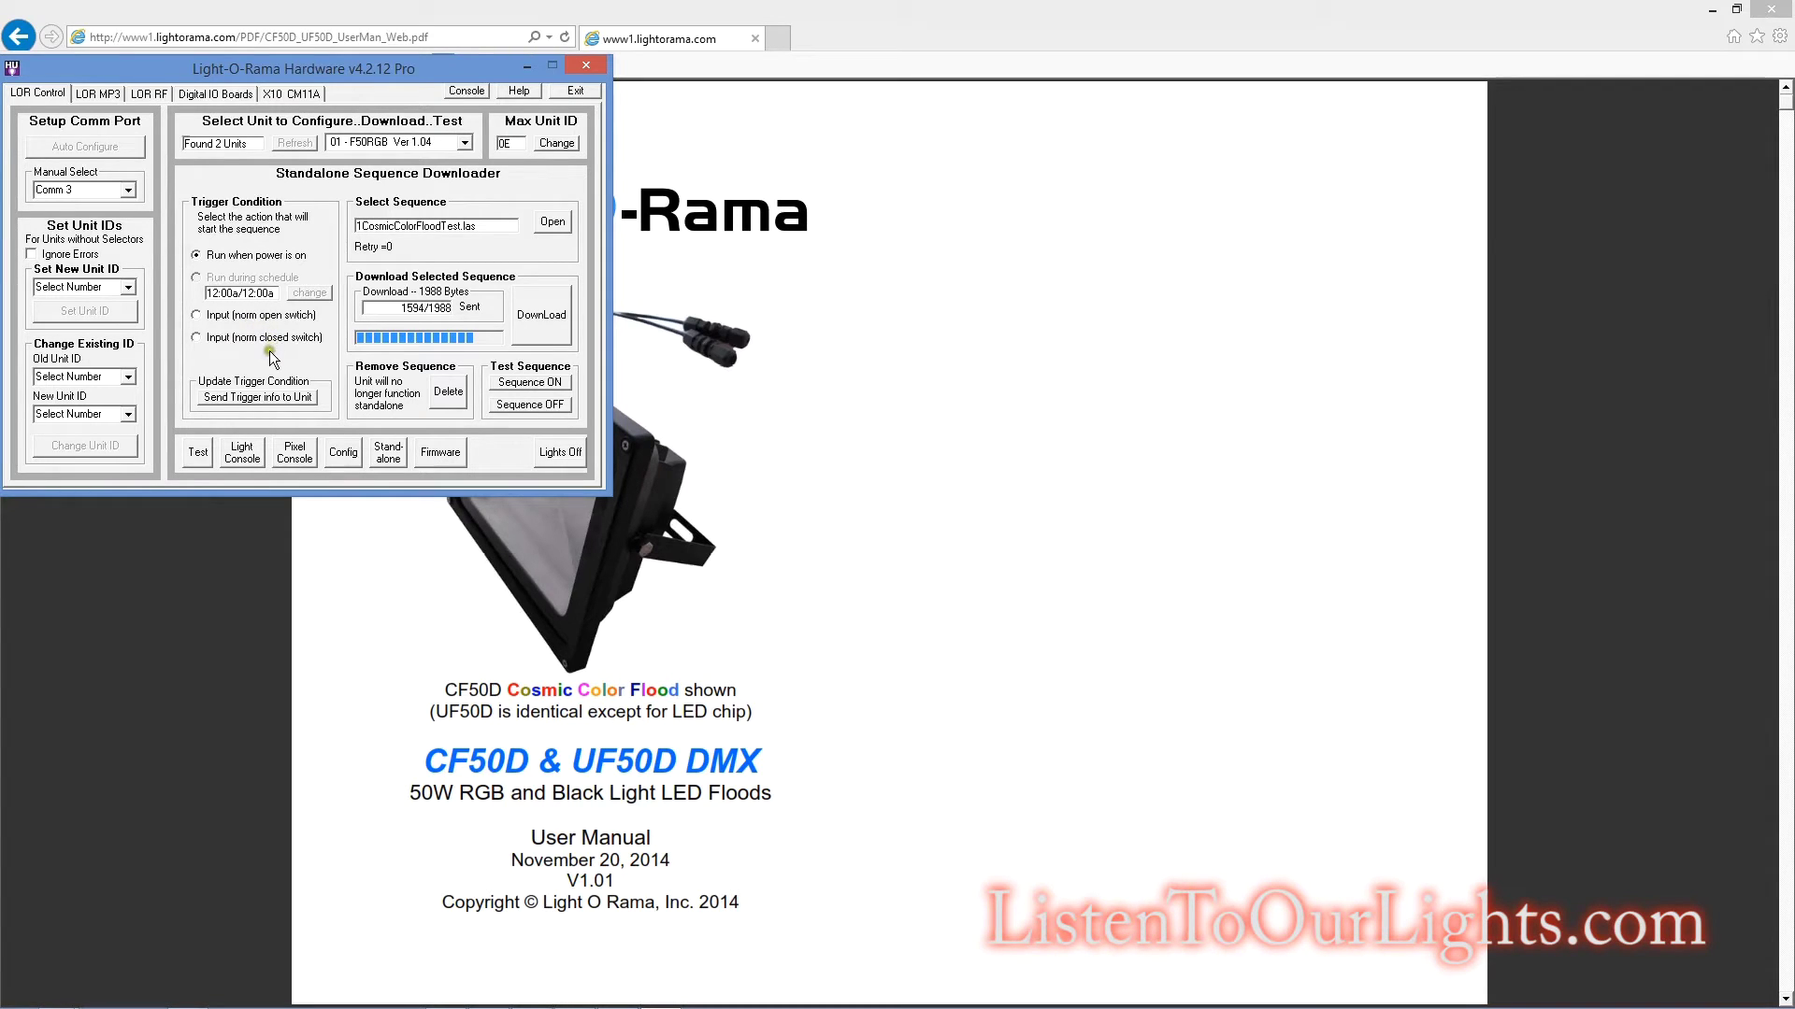
{"action": "left_click", "coordinate": [254, 400]}
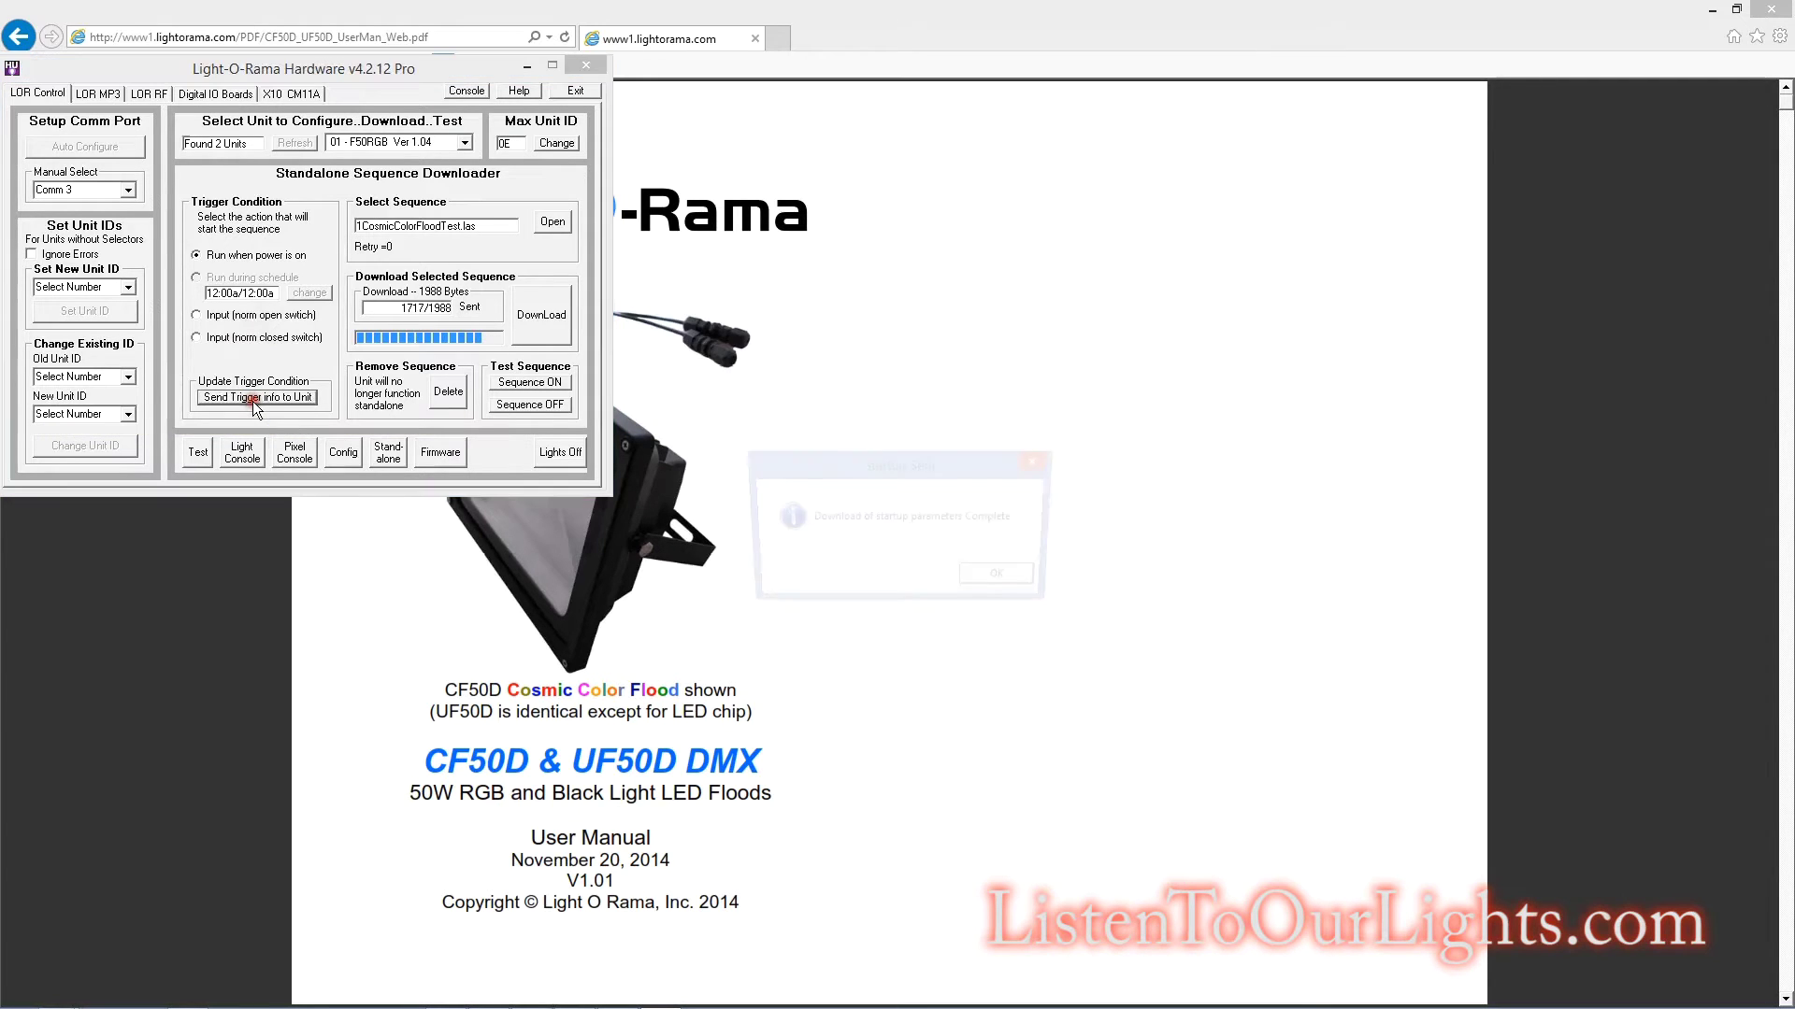
- Re-download 1CosmicColorFloodTest.las to unit 01 until all 1988 bytes are sent
{"action": "left_click", "coordinate": [1003, 581]}
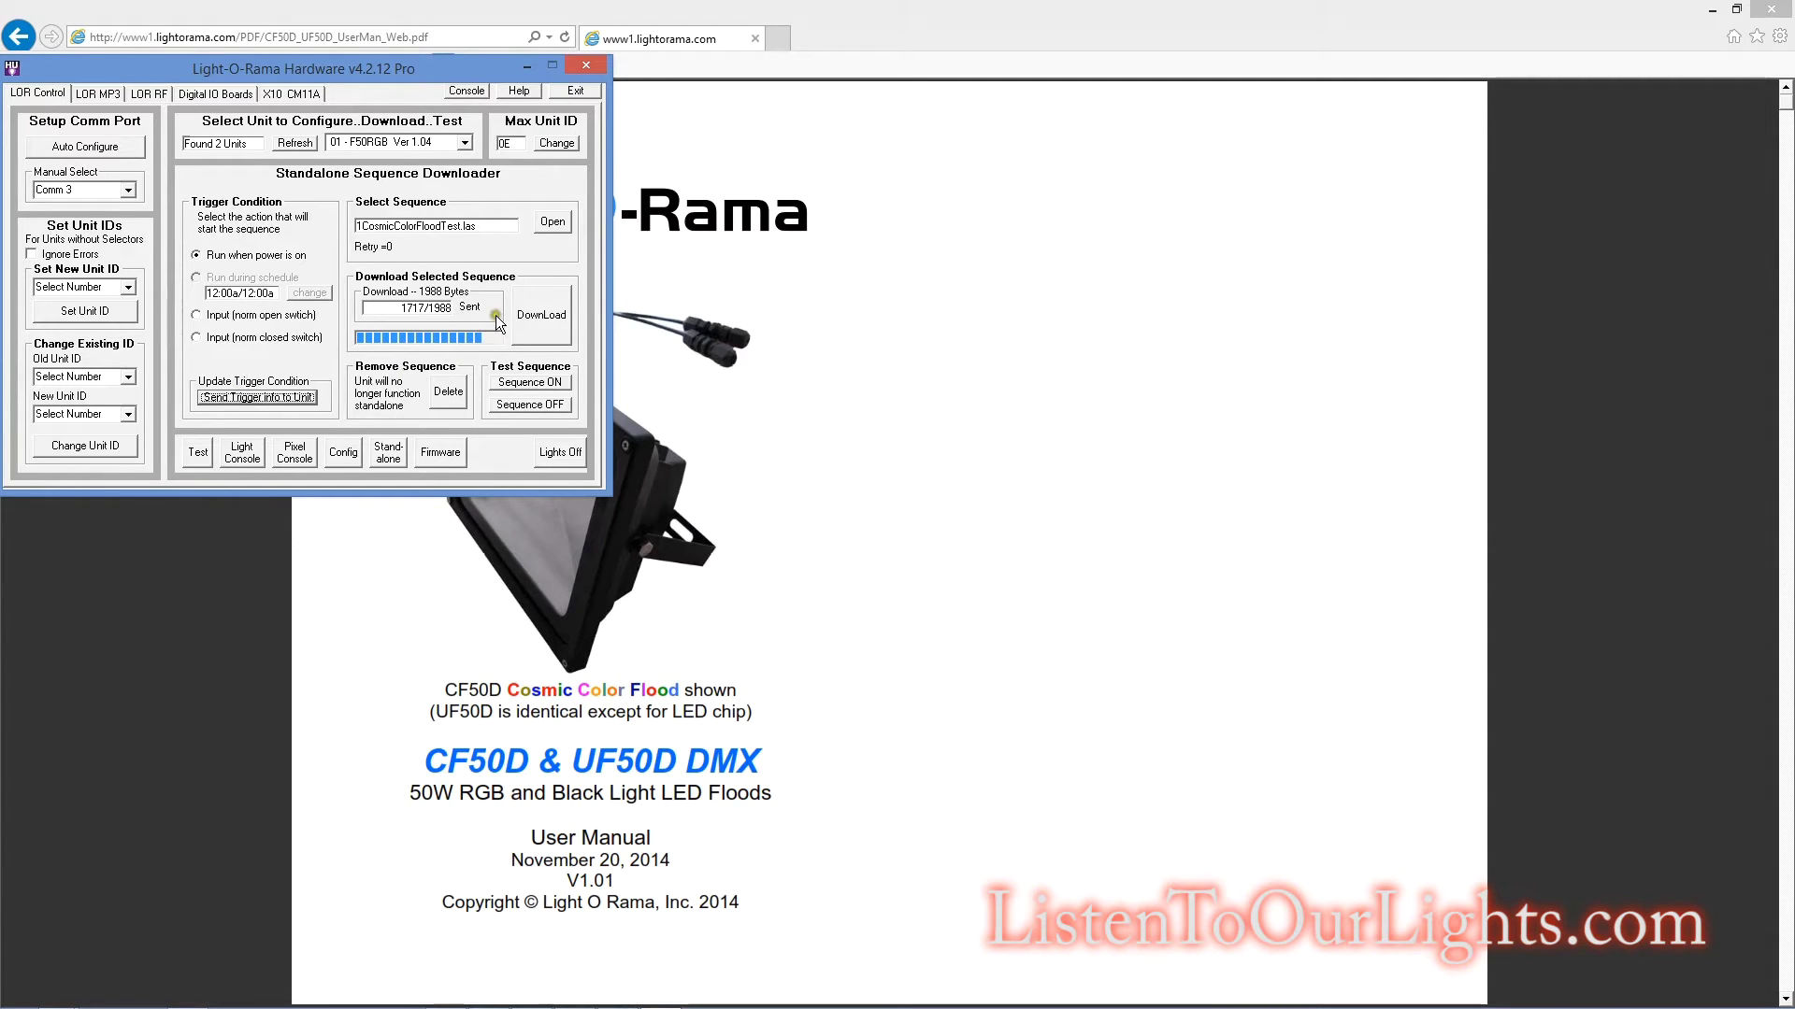
{"action": "left_click", "coordinate": [539, 314]}
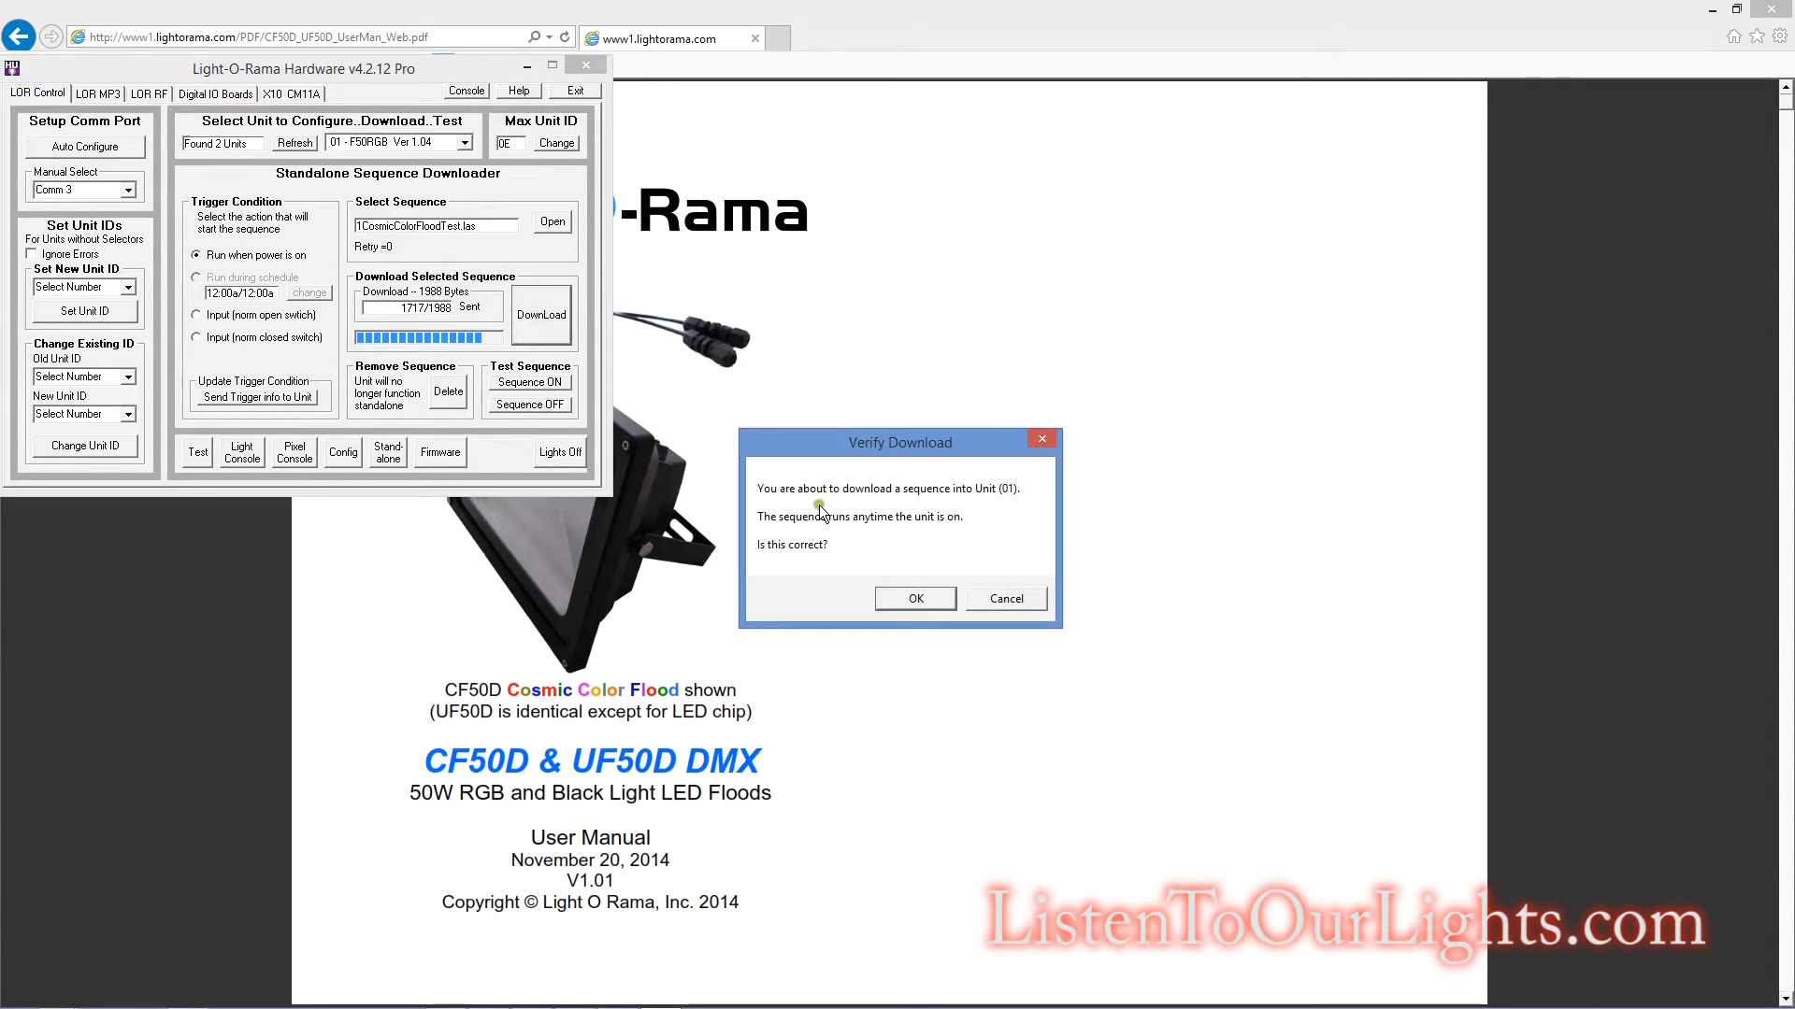
{"action": "left_click", "coordinate": [905, 602]}
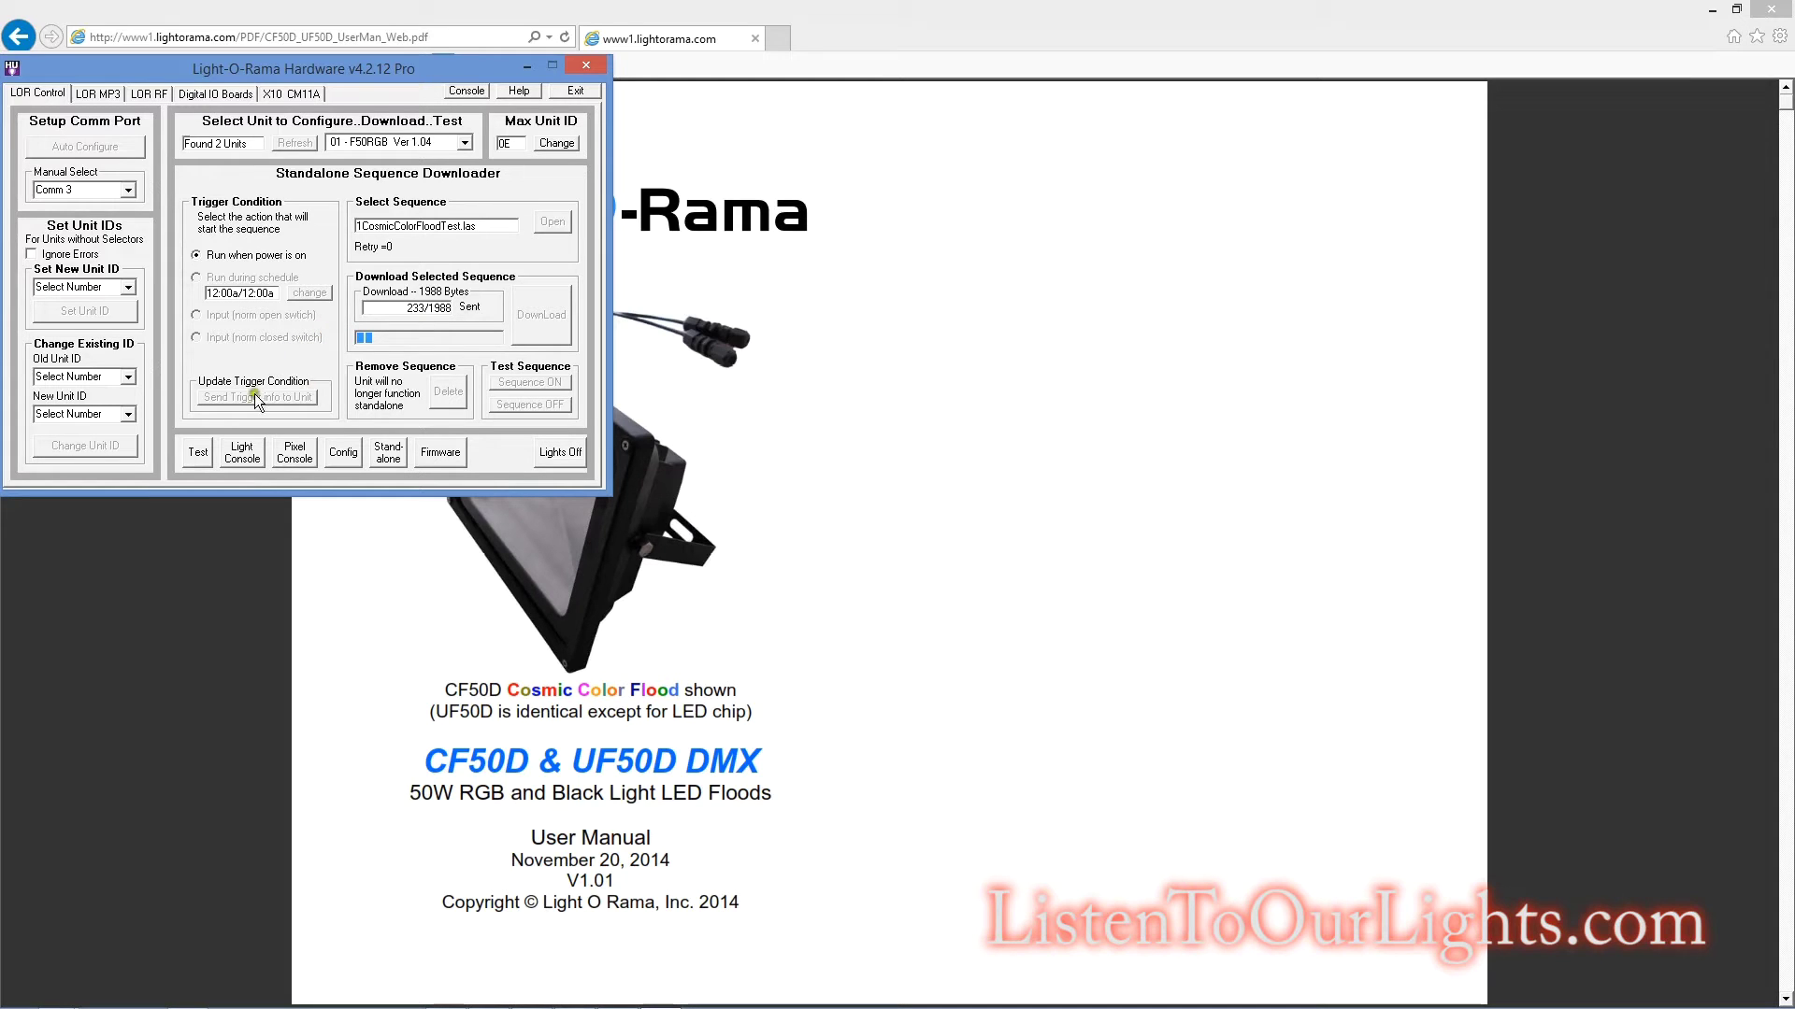
{"action": "left_click", "coordinate": [214, 281]}
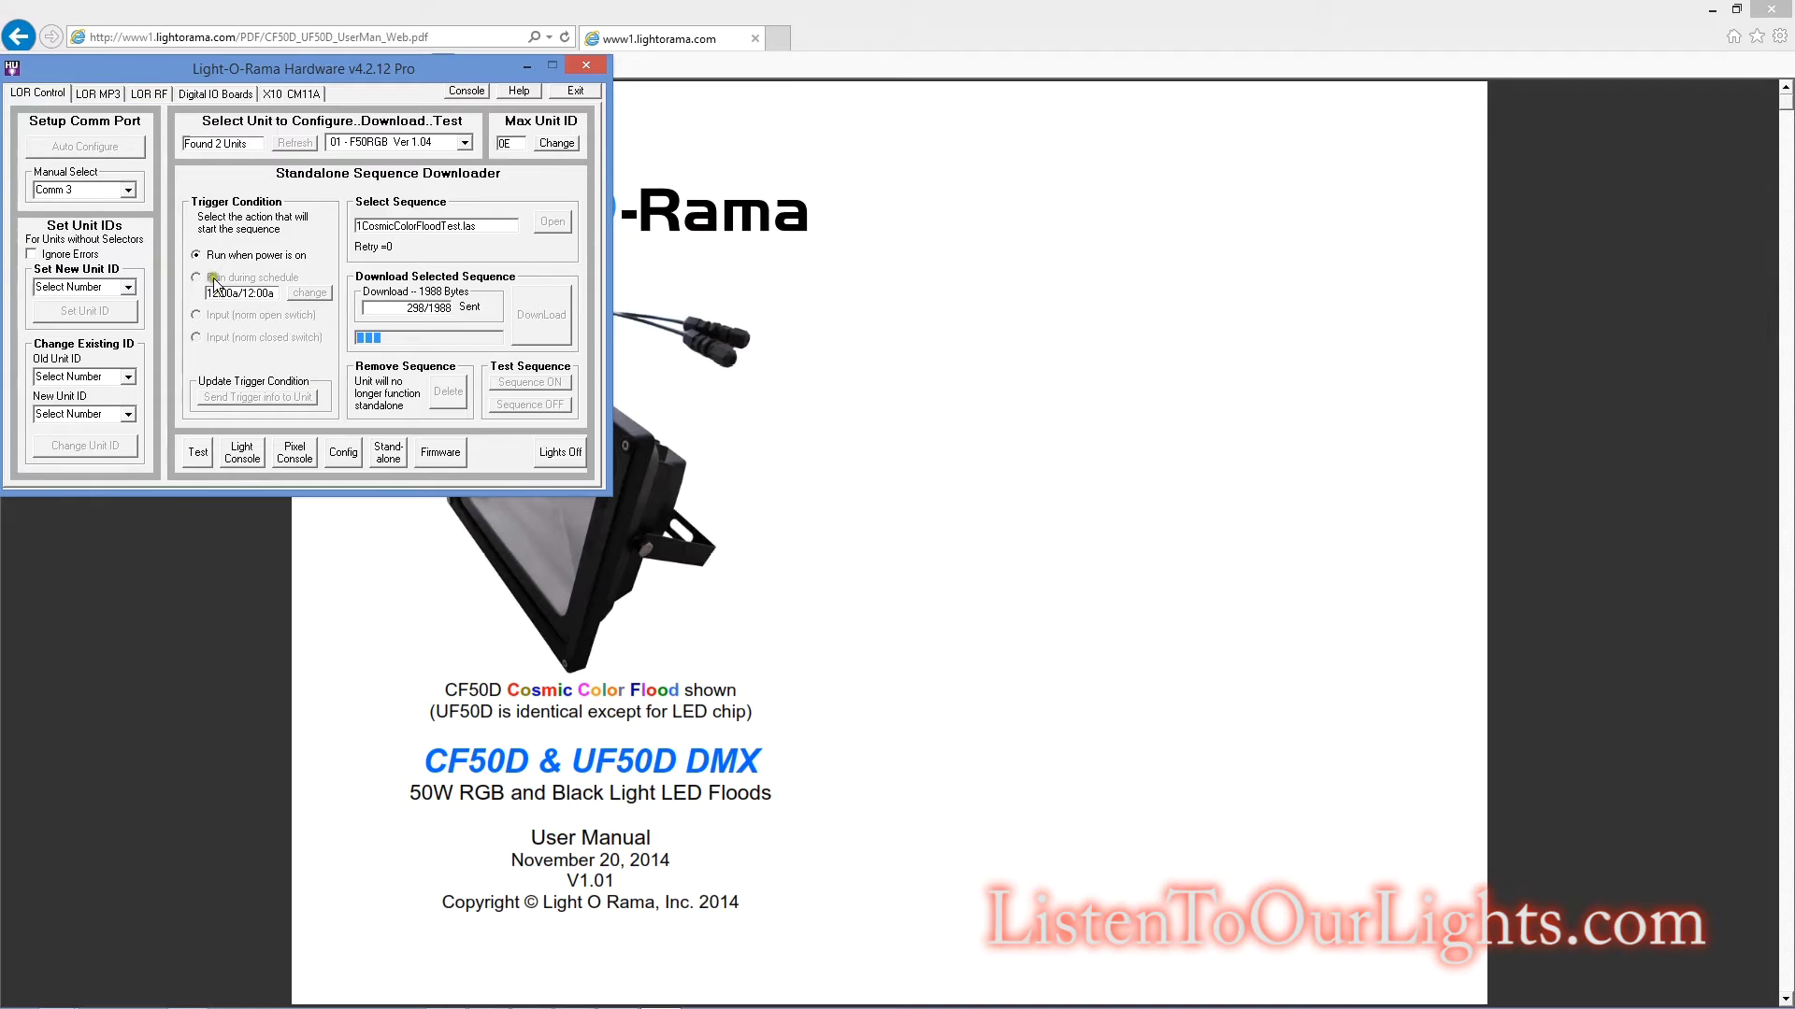
{"action": "left_click", "coordinate": [241, 256]}
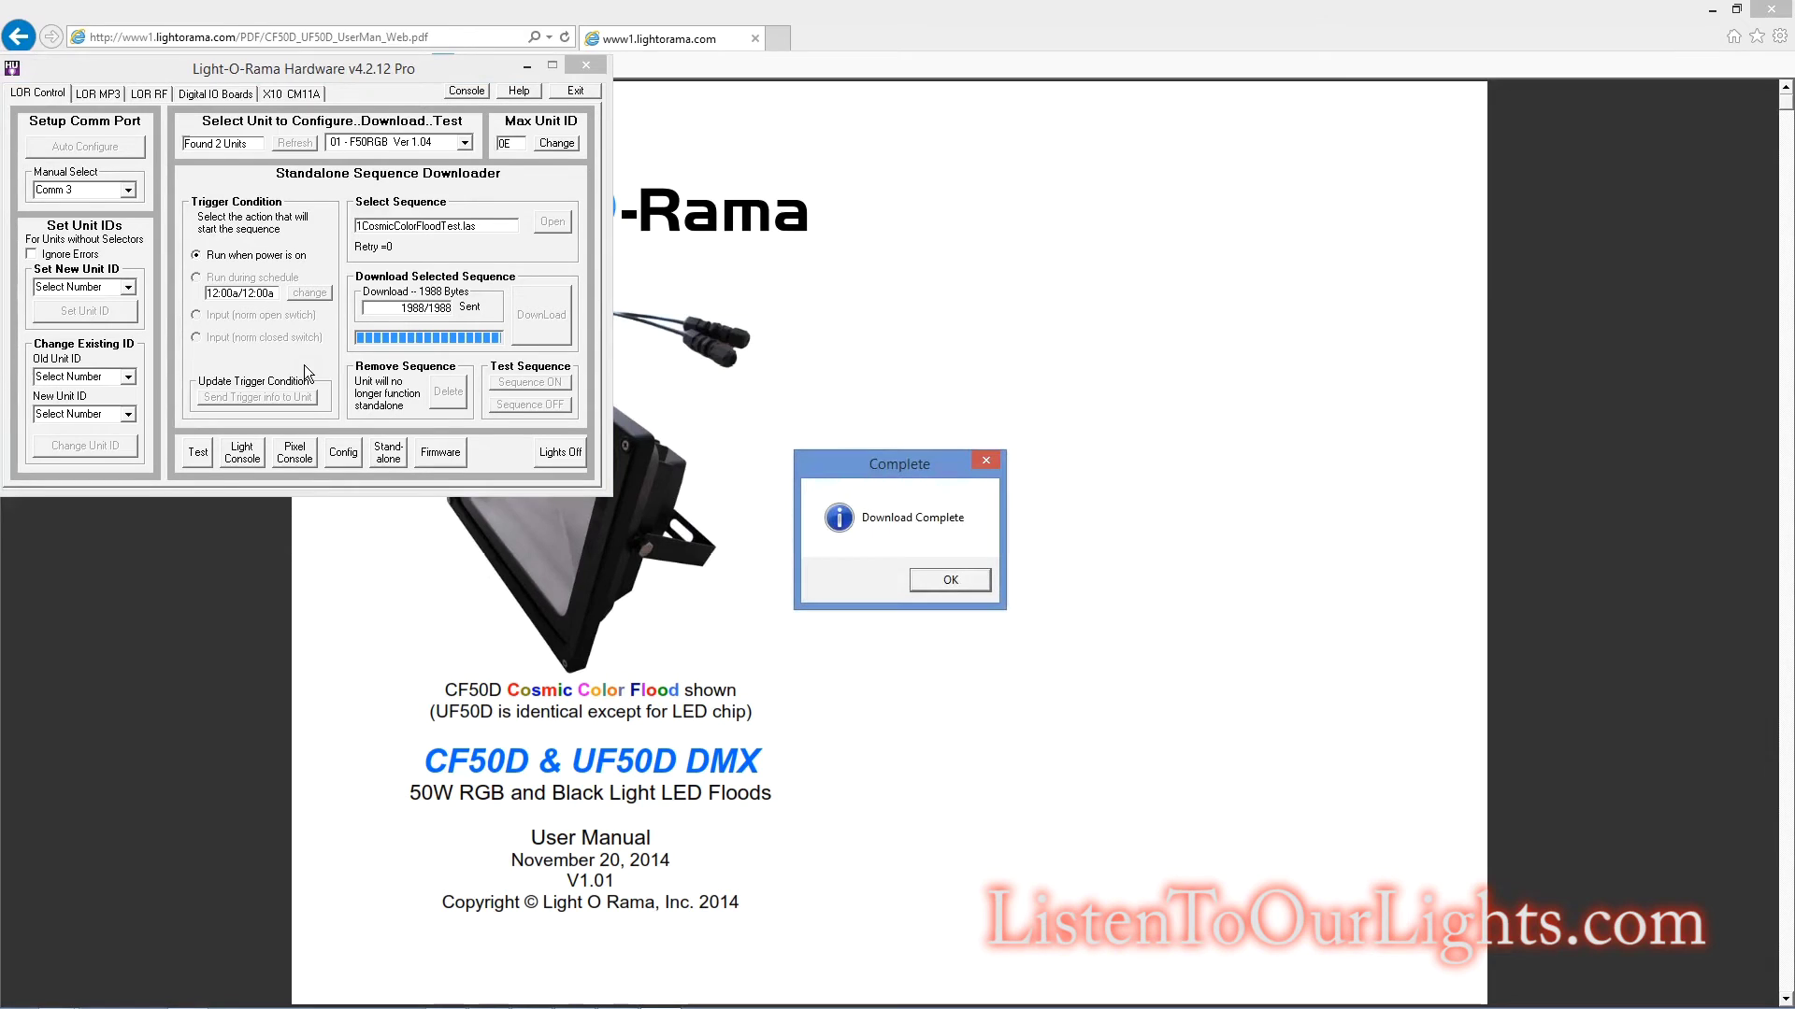
- Close Download Complete, play the stored sequence, then stop it with lights off
{"action": "left_click", "coordinate": [955, 581]}
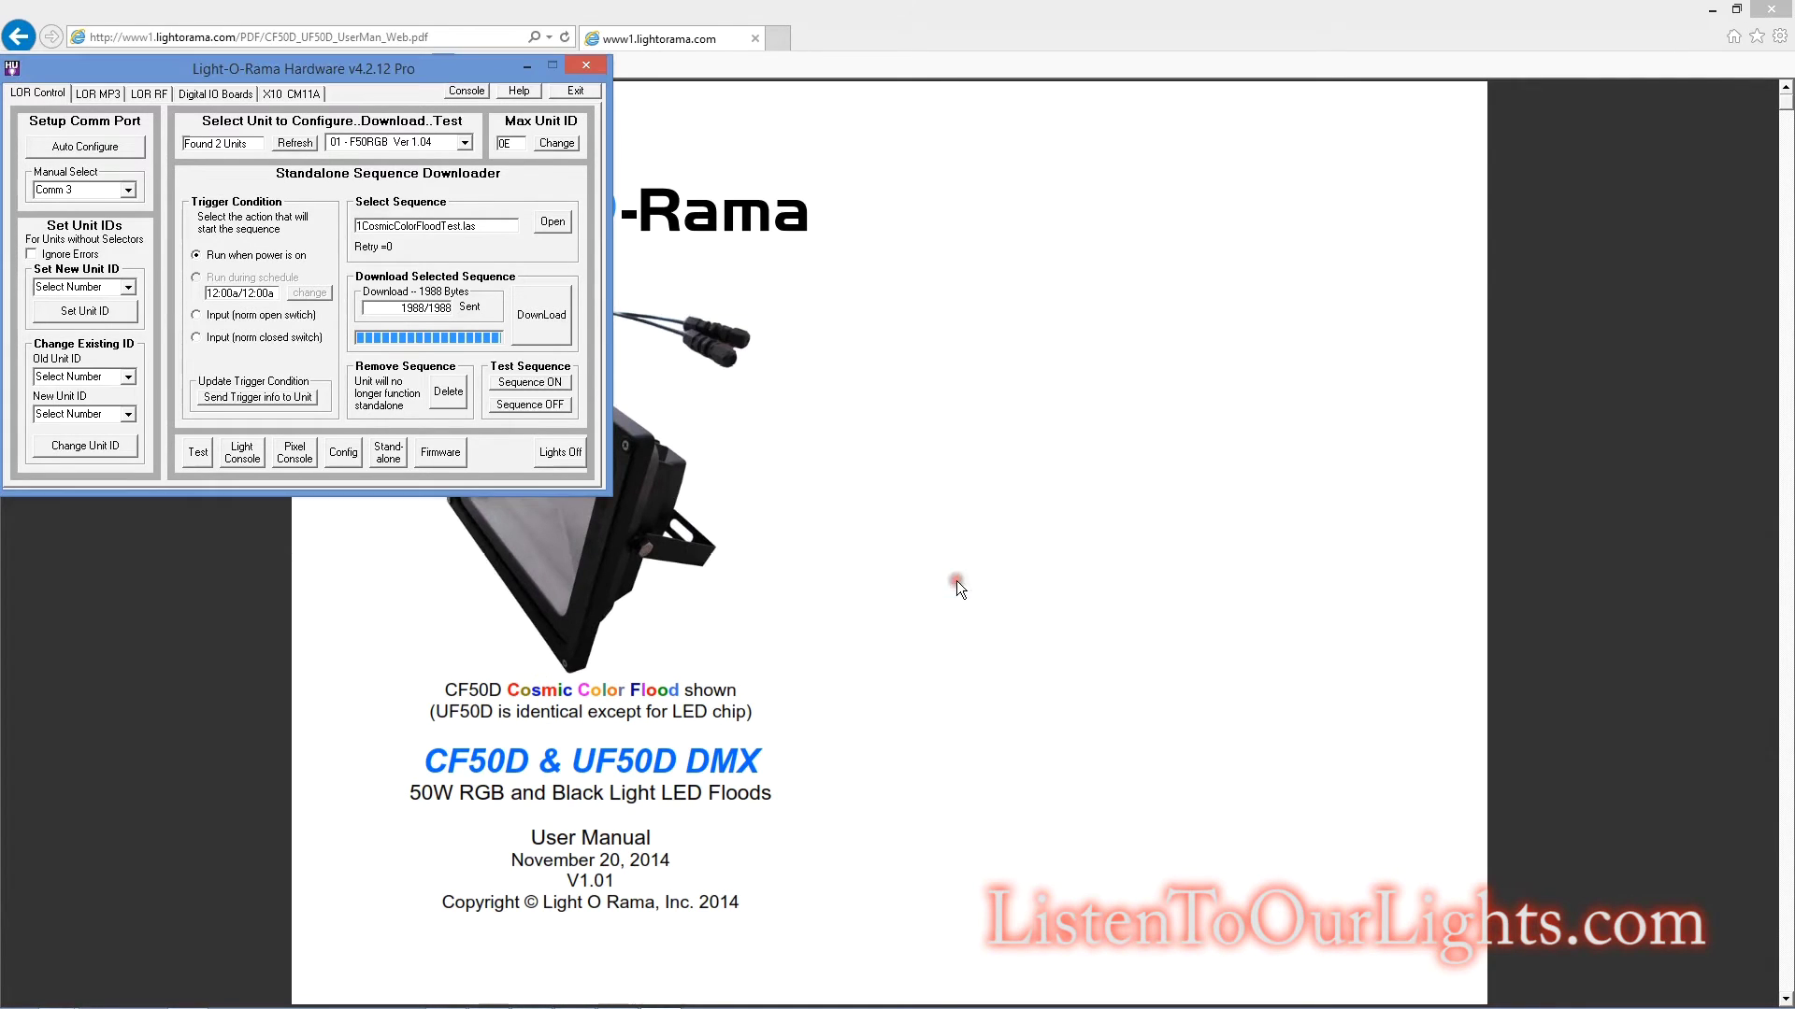
{"action": "left_click", "coordinate": [520, 384]}
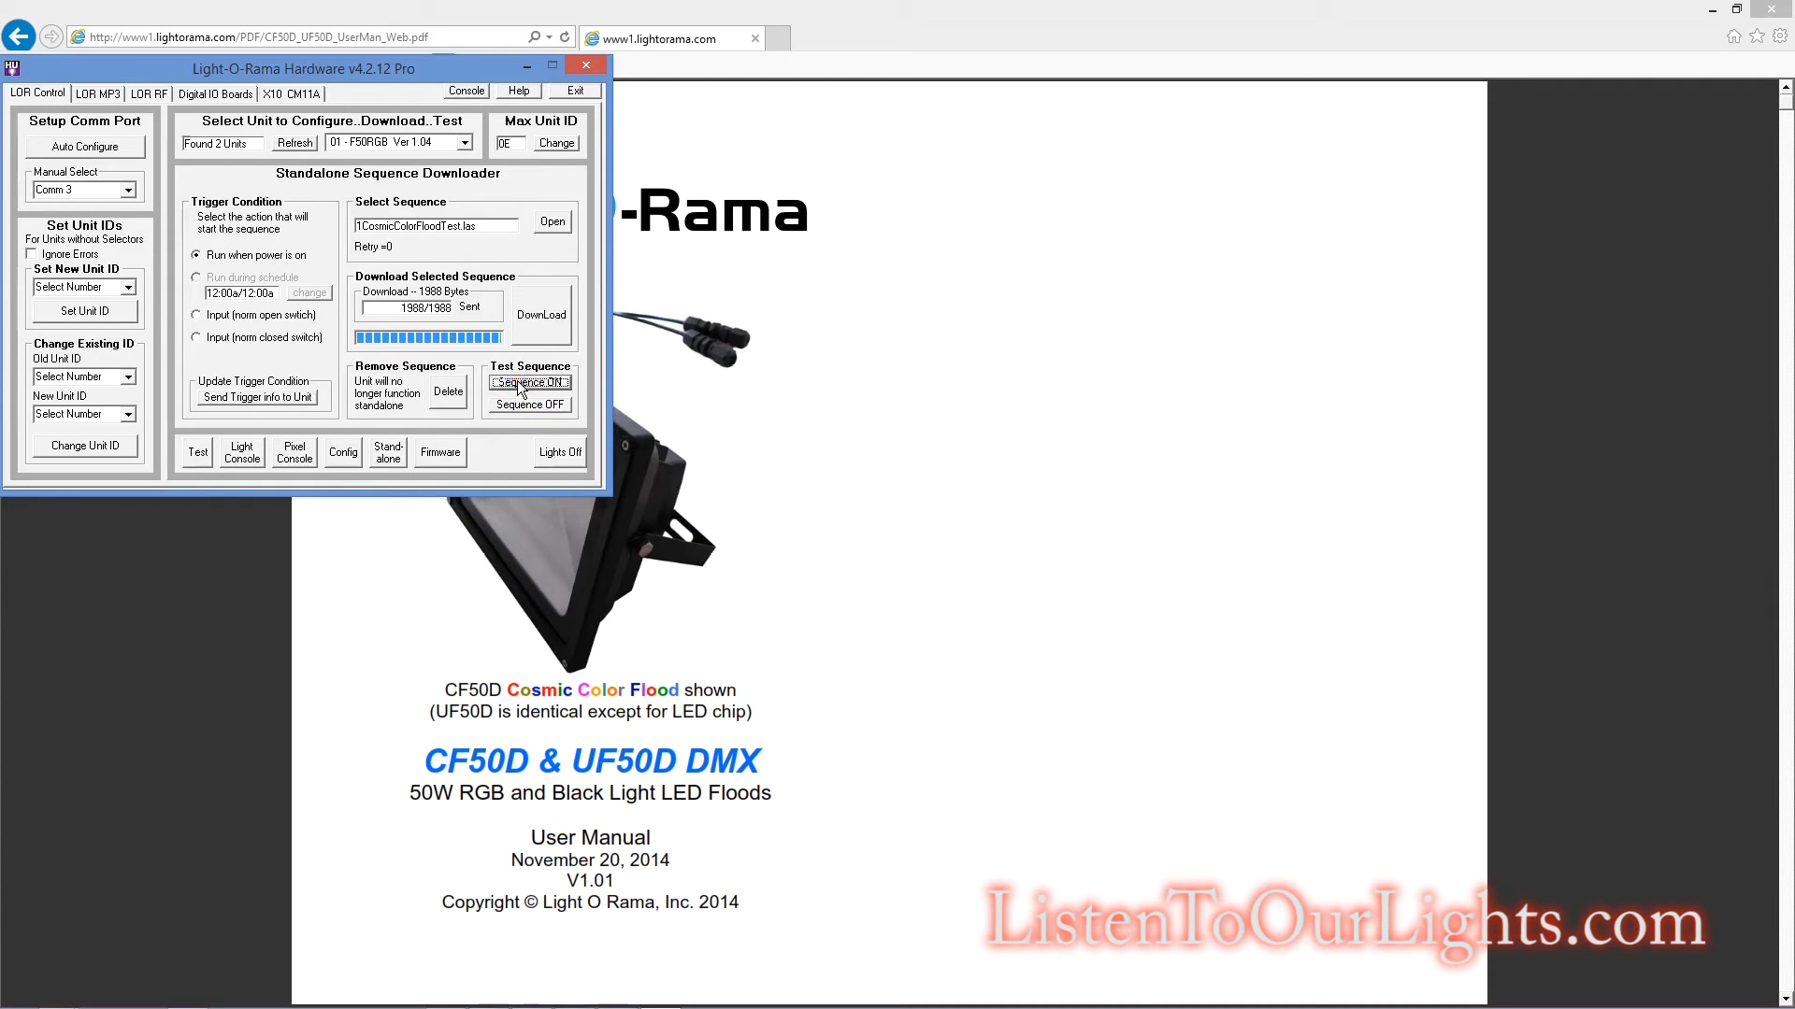
{"action": "left_click", "coordinate": [562, 456]}
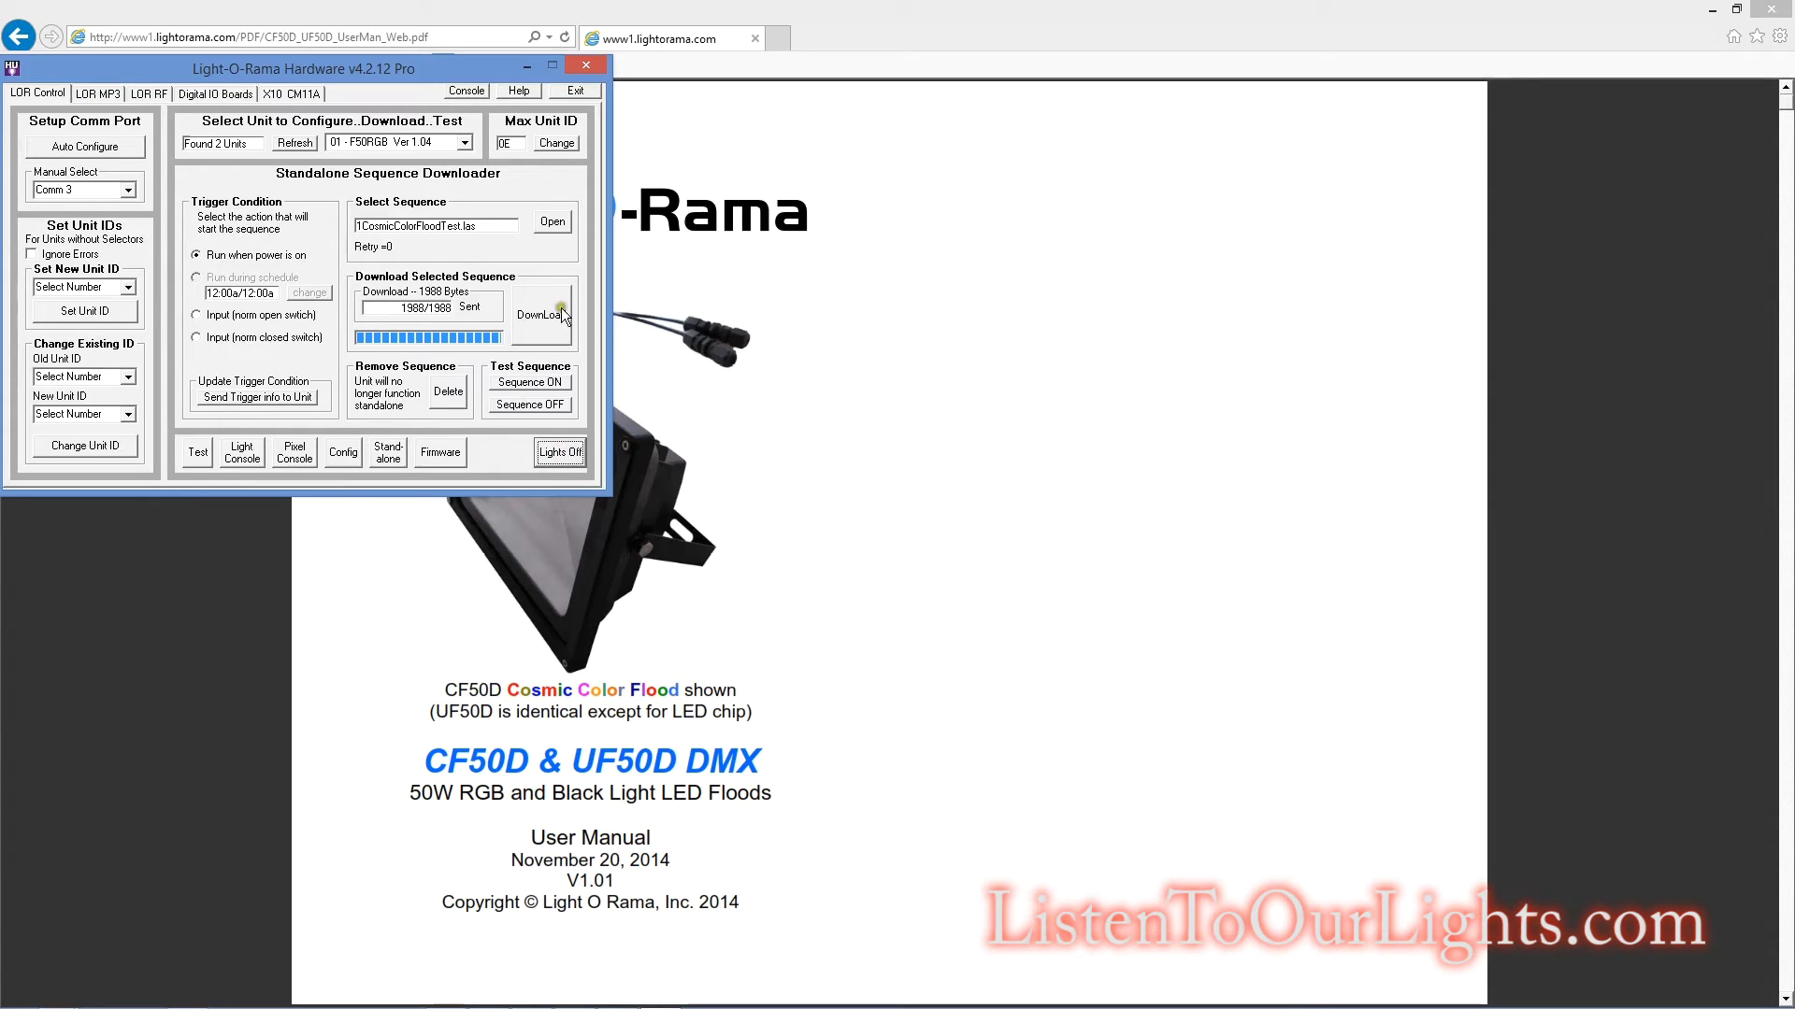
{"action": "left_click", "coordinate": [538, 405]}
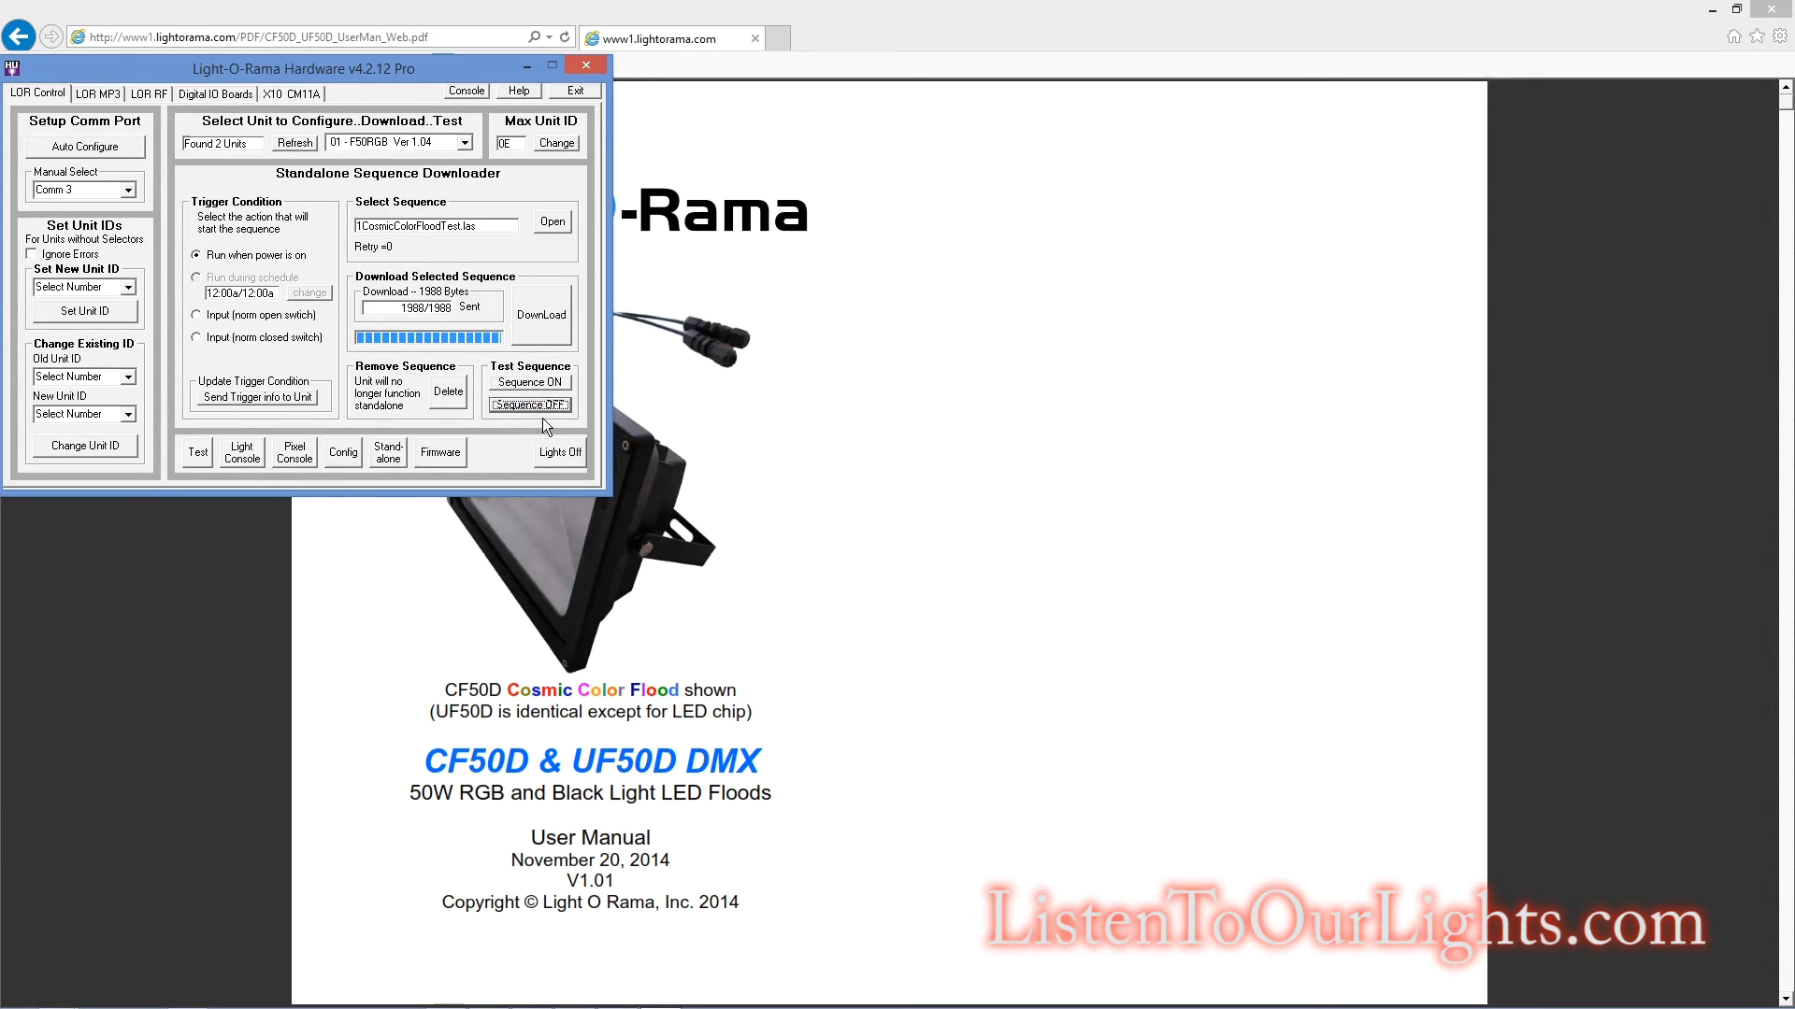
{"action": "mouse_move", "coordinate": [542, 1008]}
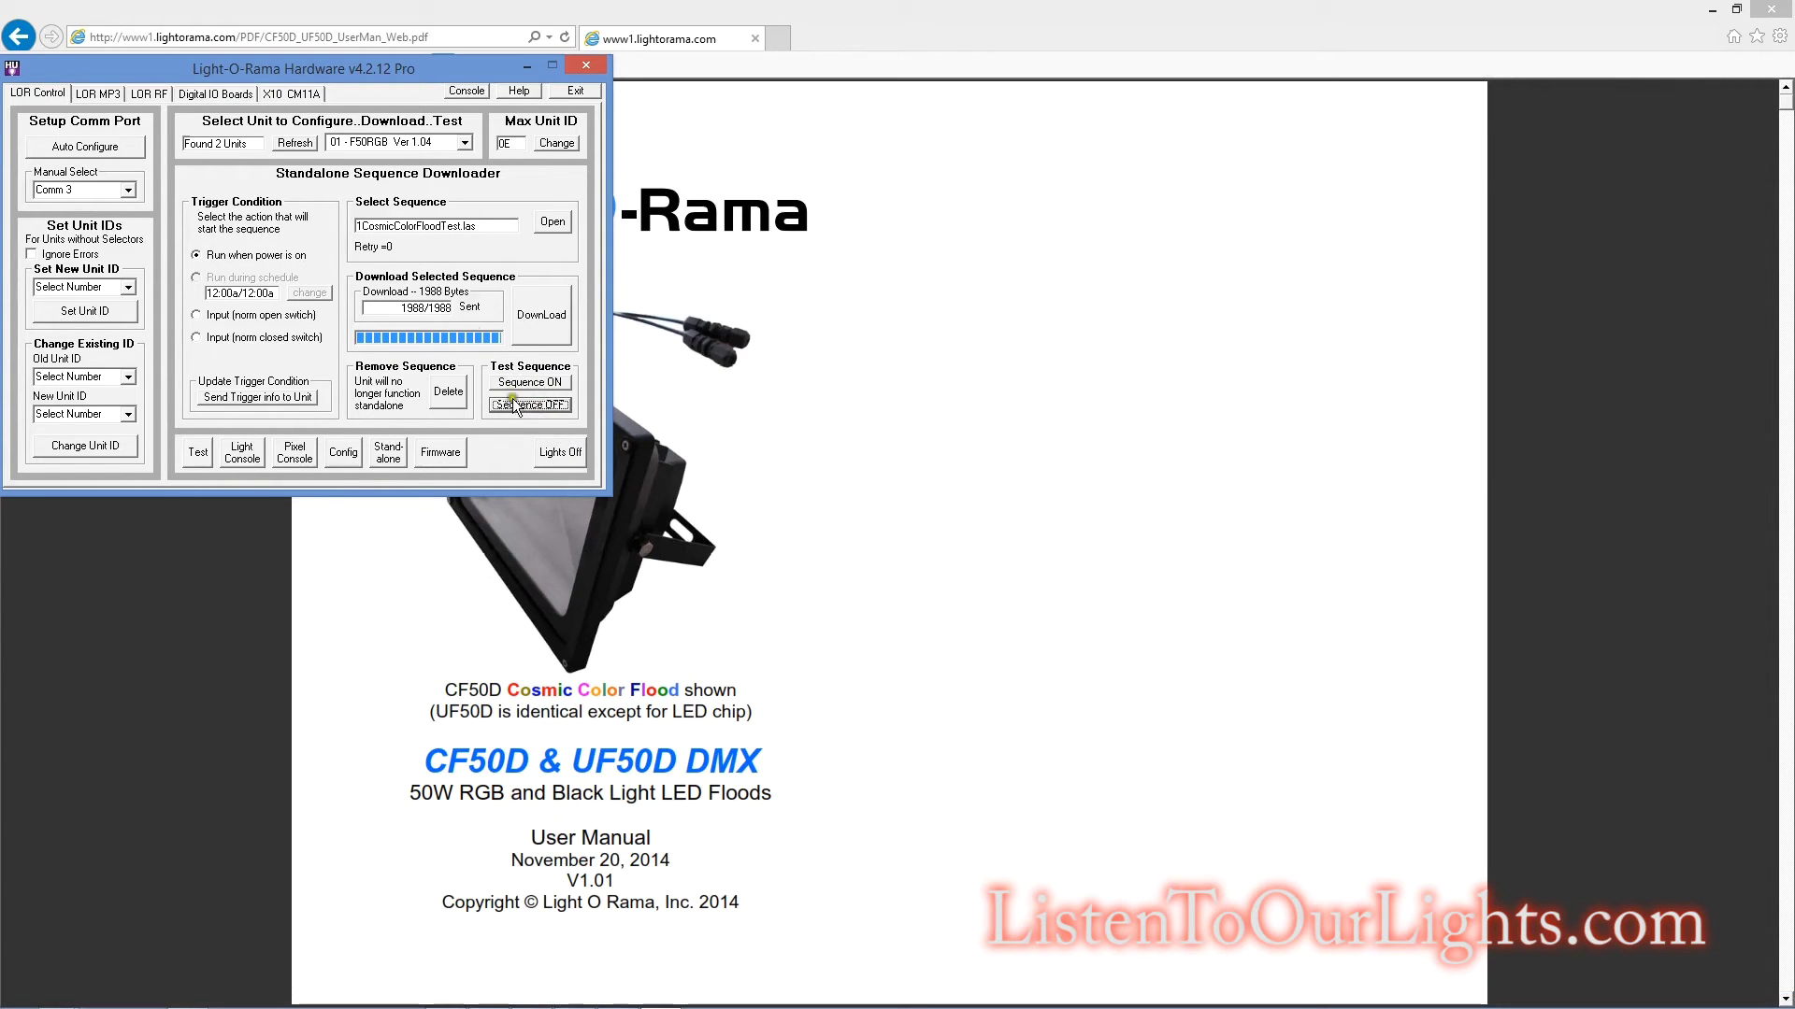
{"action": "left_click", "coordinate": [569, 452]}
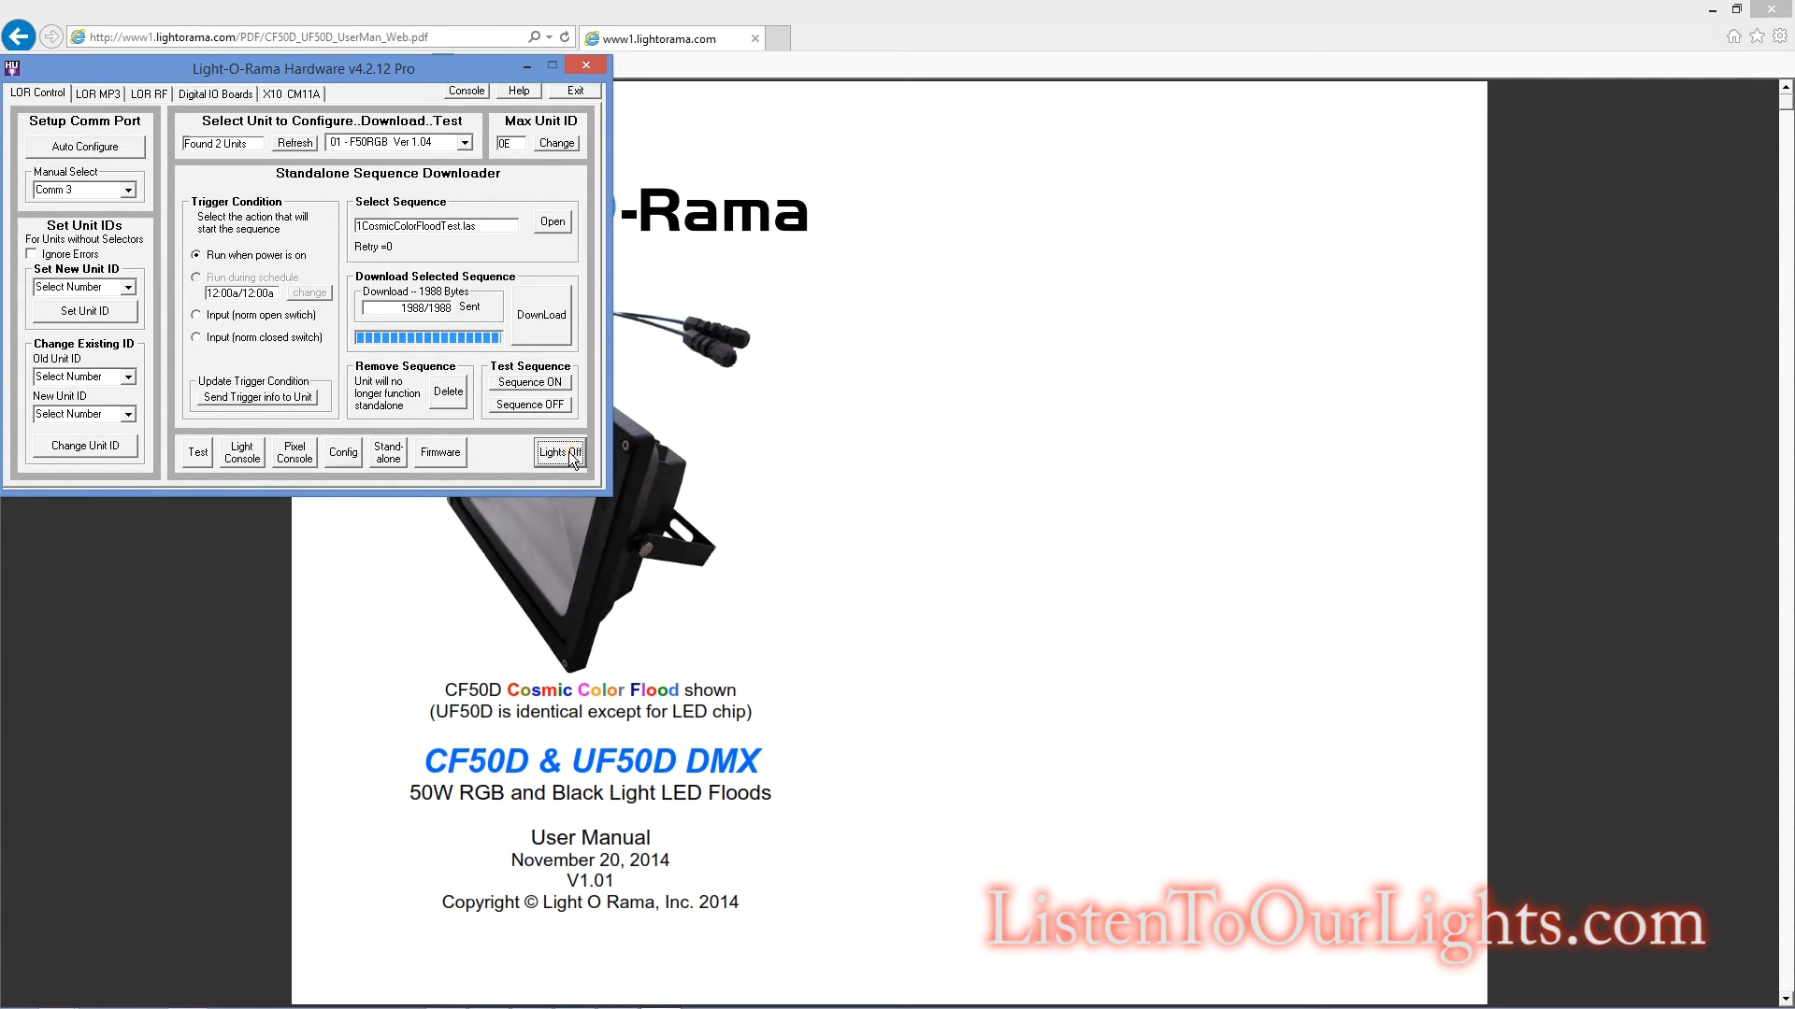